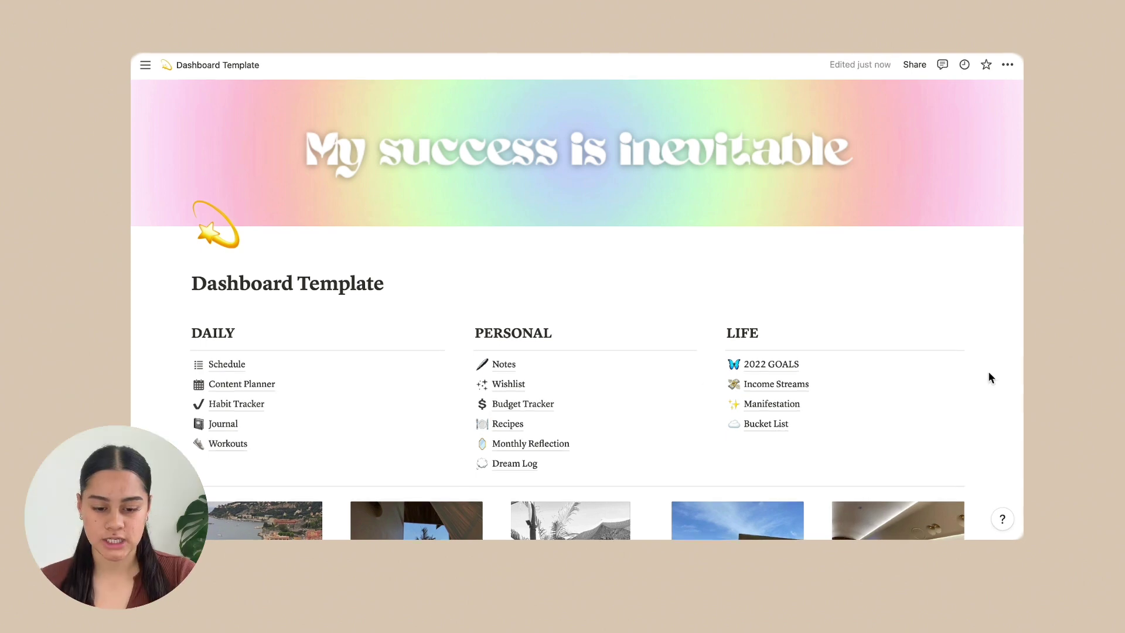
Step: Scroll through the dashboard and retype the ending of the 'Dashboard Template' page title
scroll(990, 377, "down", 5)
scroll(990, 376, "down", 5)
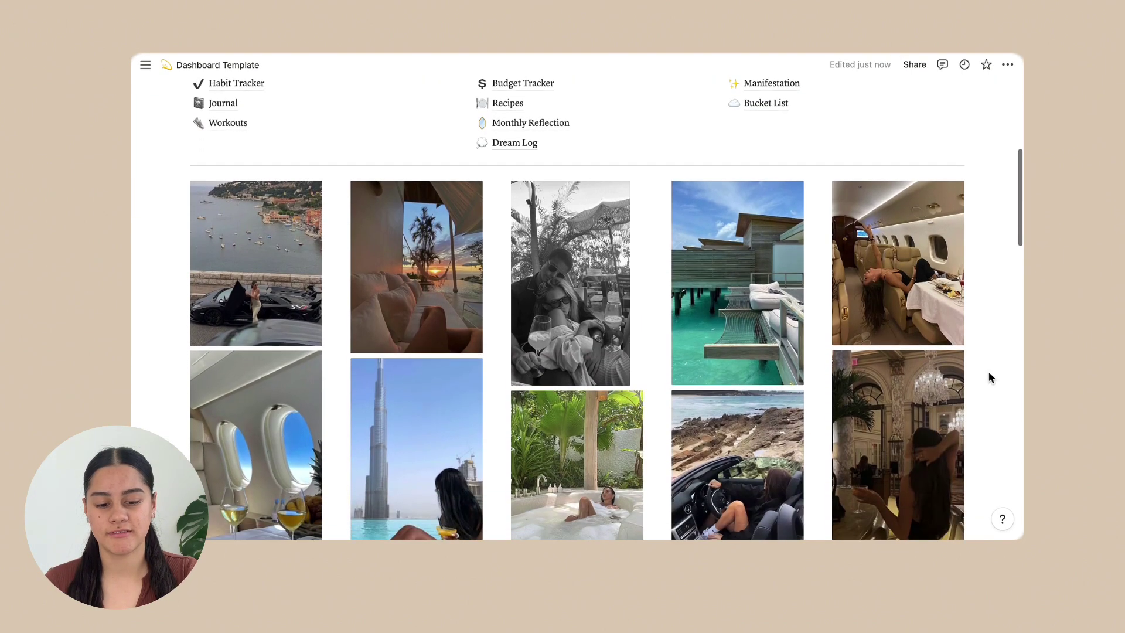
scroll(990, 378, "down", 7)
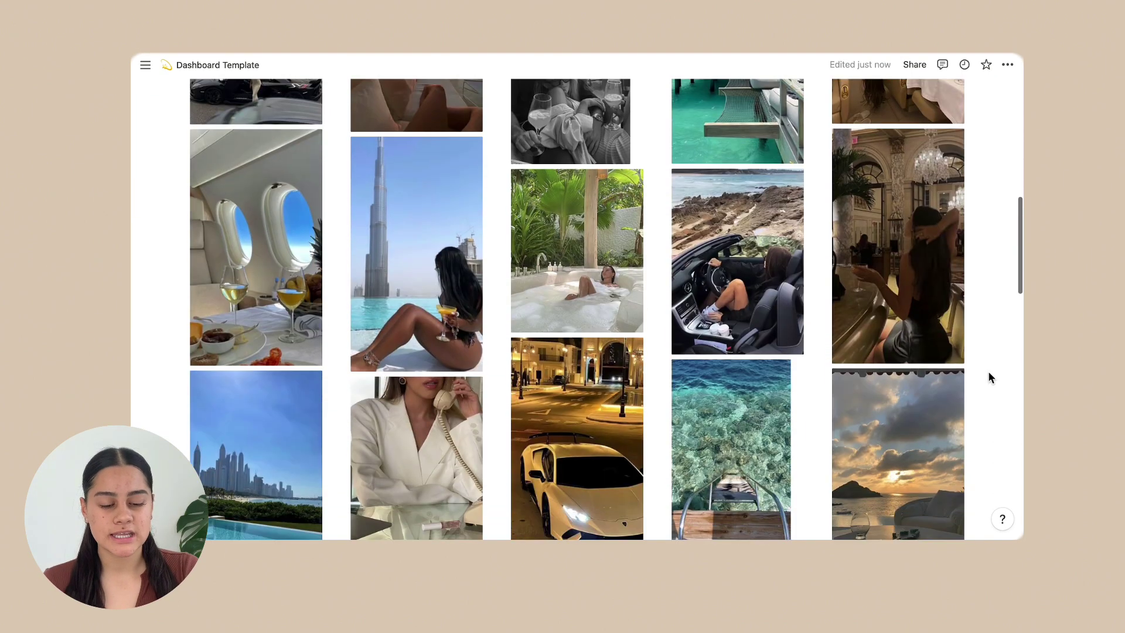
scroll(989, 377, "down", 5)
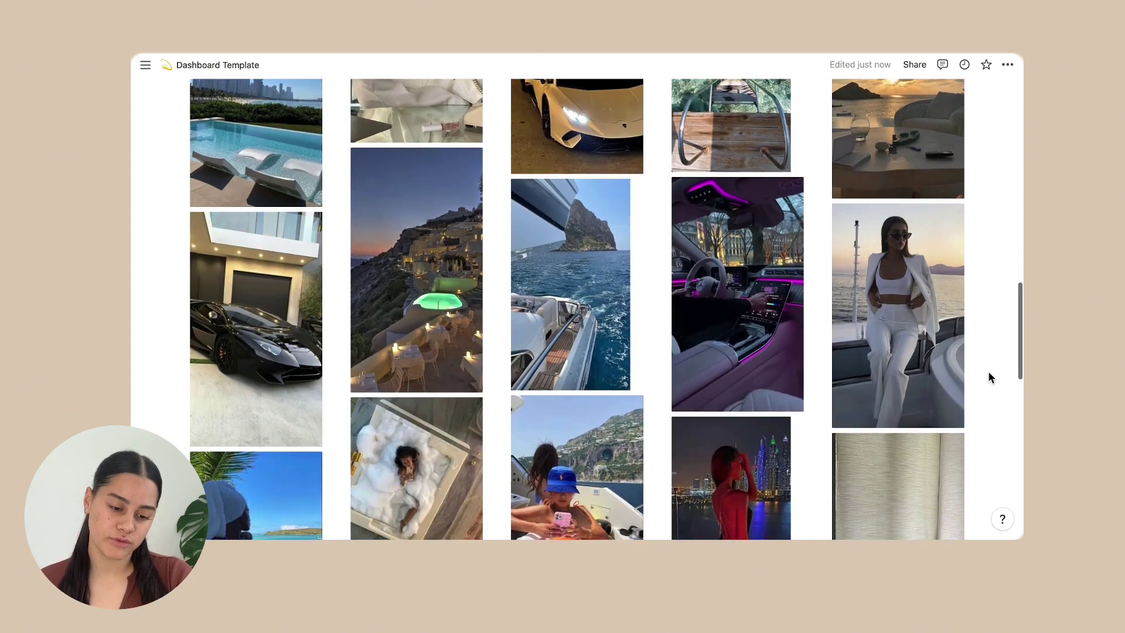
scroll(989, 378, "up", 15)
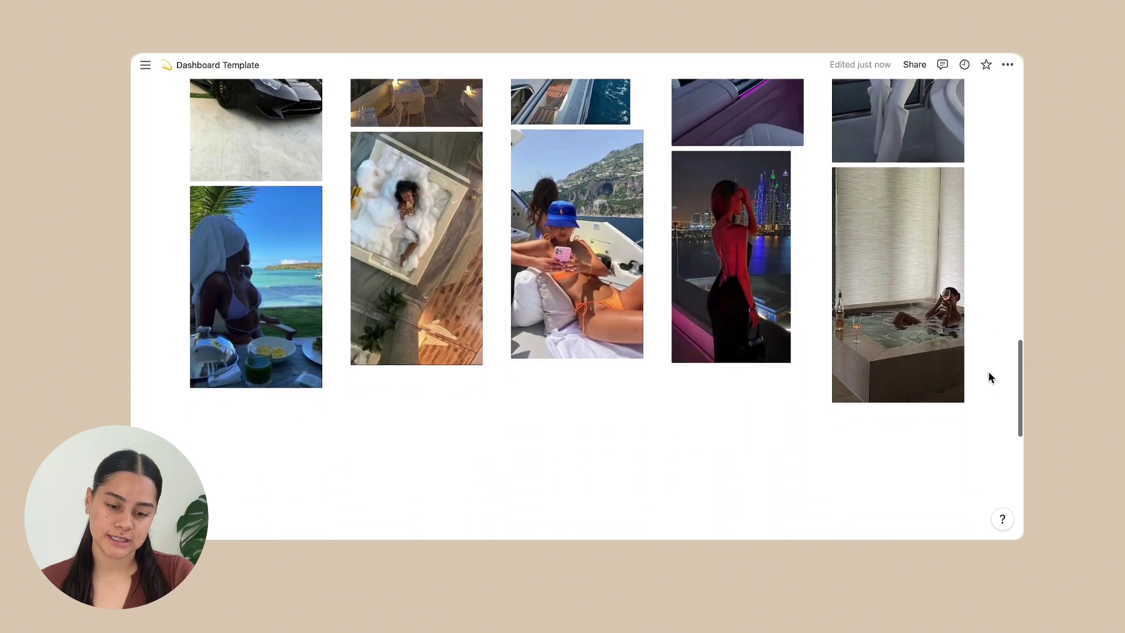
scroll(990, 377, "up", 6)
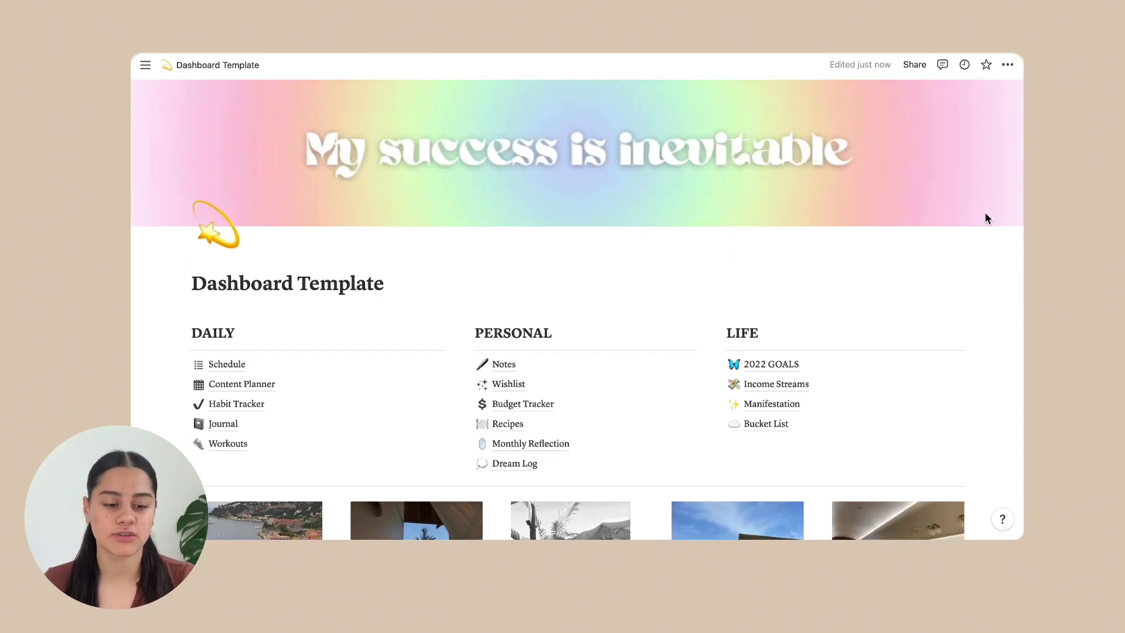
scroll(968, 317, "down", 6)
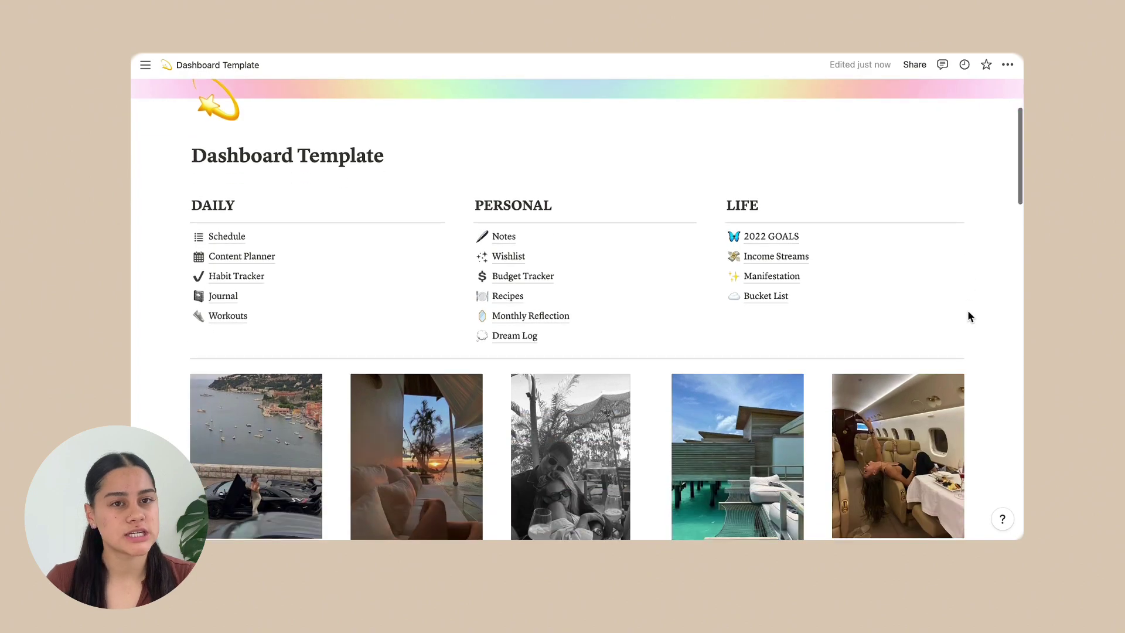
scroll(968, 316, "up", 4)
scroll(968, 316, "down", 4)
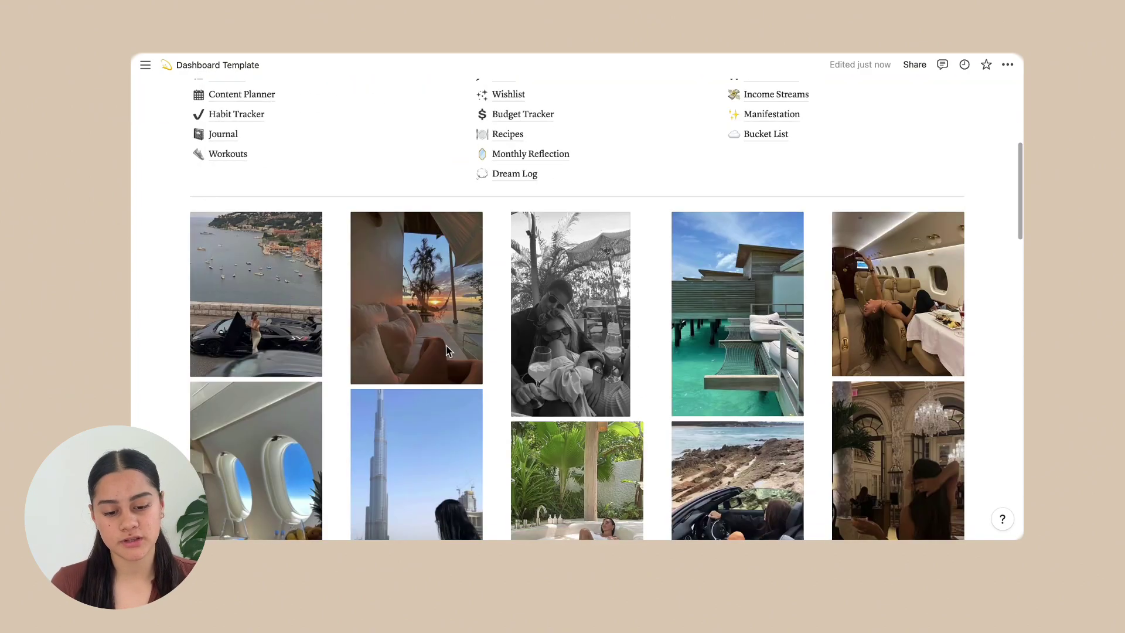
scroll(994, 251, "up", 3)
scroll(994, 253, "up", 3)
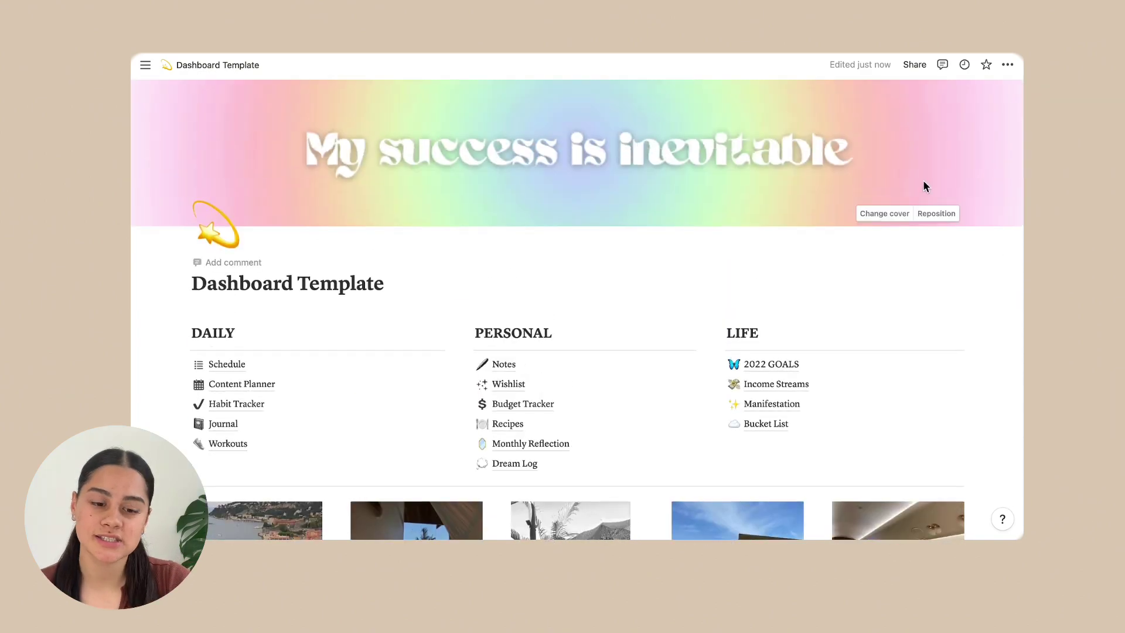
scroll(457, 226, "down", 1)
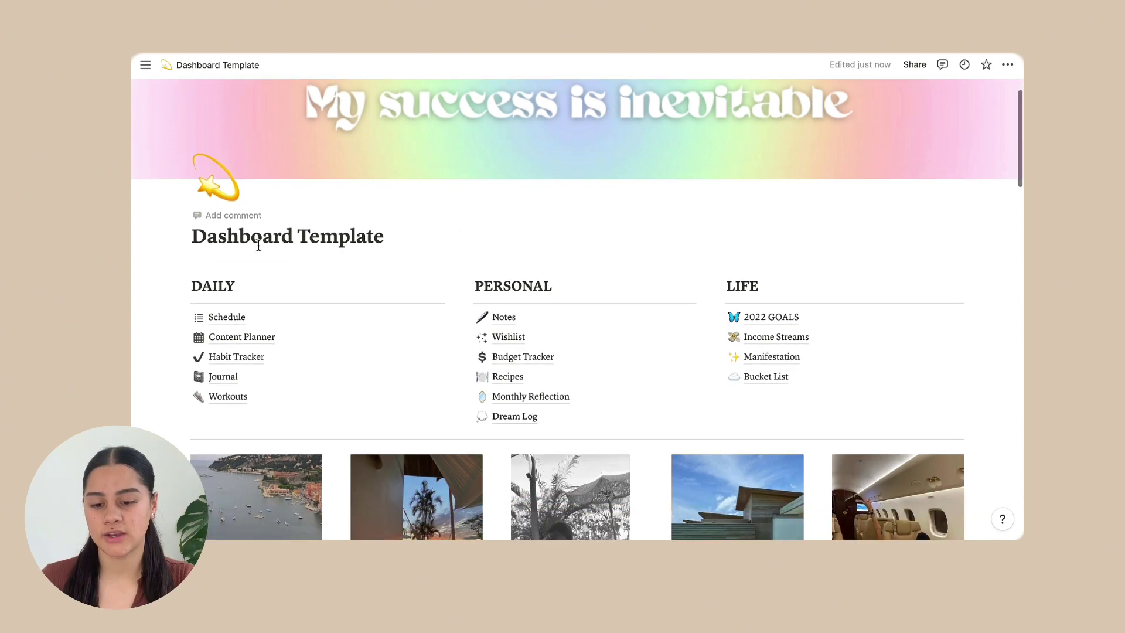
left_click(382, 238)
key("BackSpace")
key("BackSpace")
key("BackSpace")
key("BackSpace")
key("BackSpace")
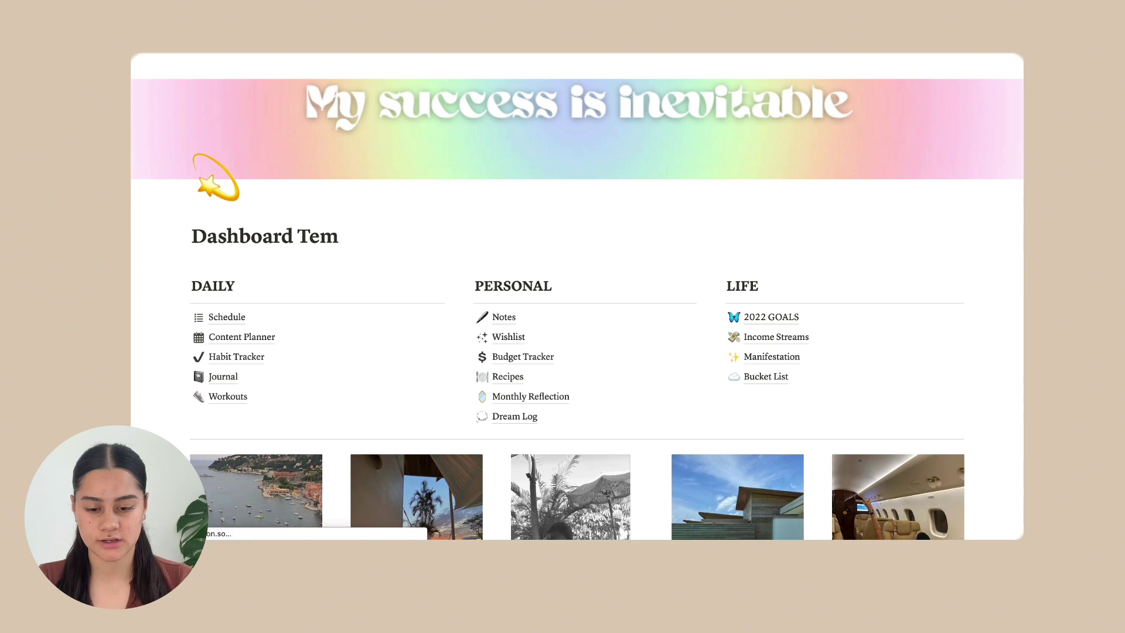
type("plate")
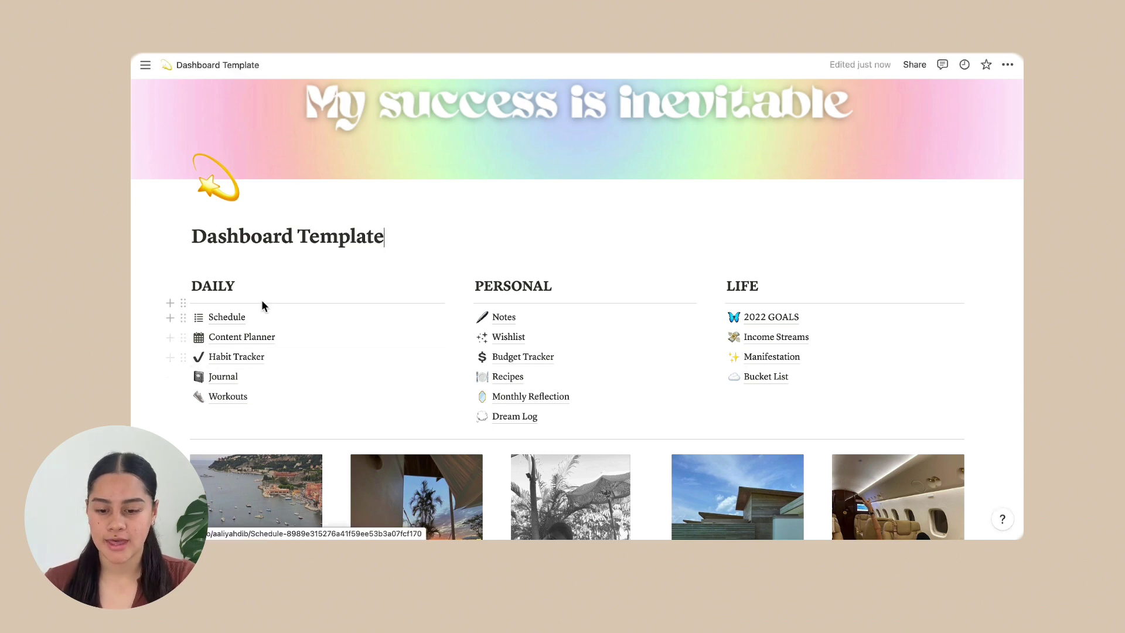
Step: Look at the dashboard page's icon choices, leaving its icon unchanged
scroll(268, 306, "down", 1)
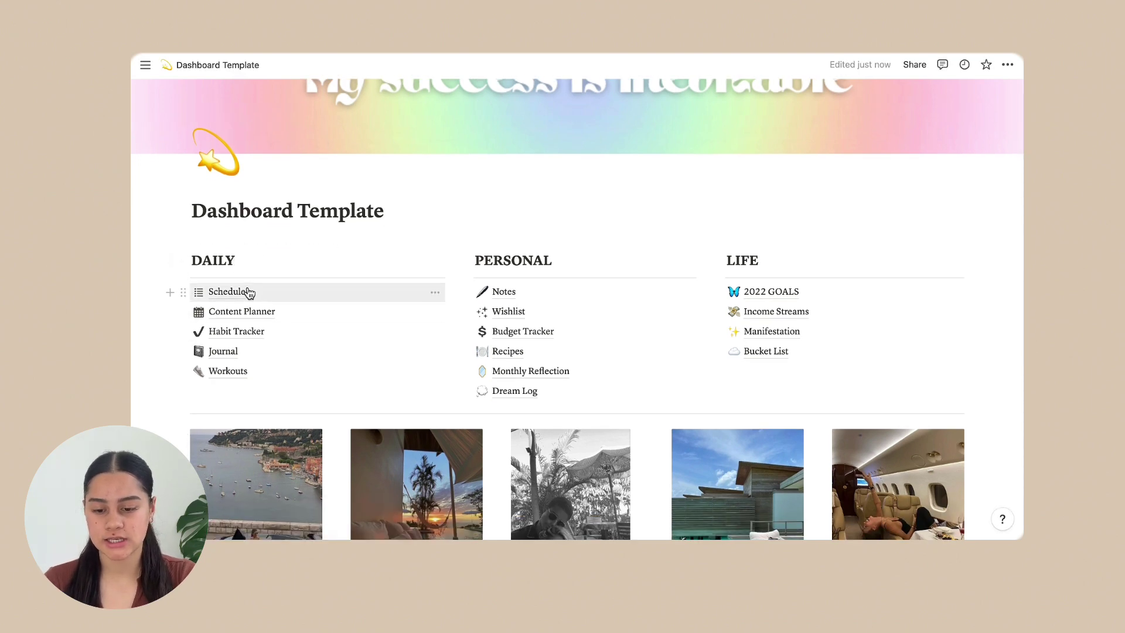
scroll(217, 170, "up", 3)
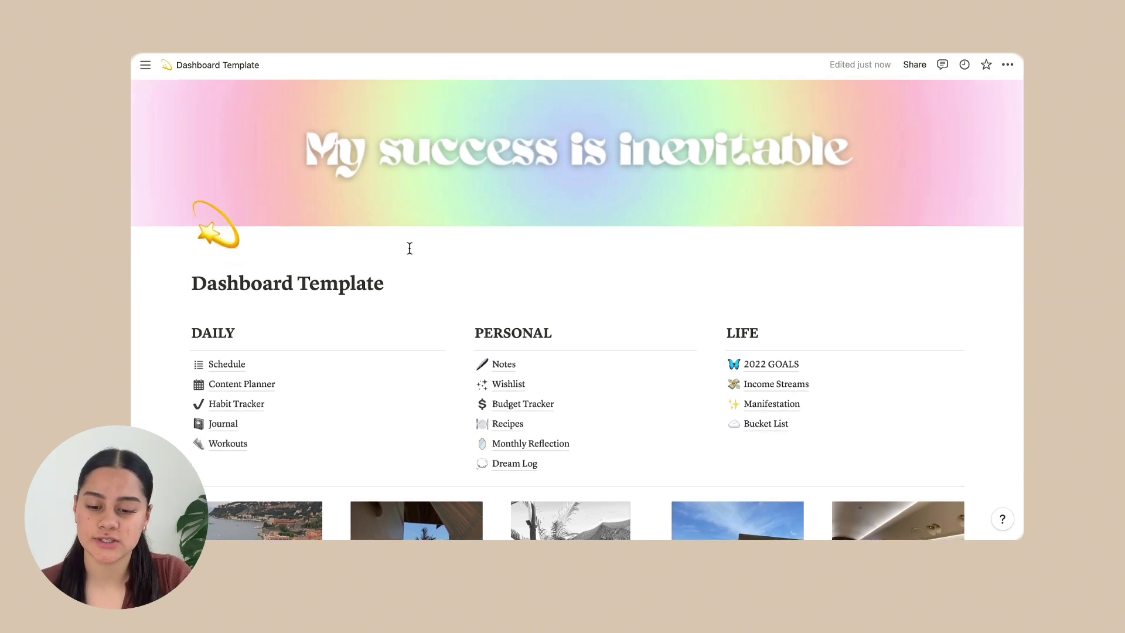
left_click(214, 229)
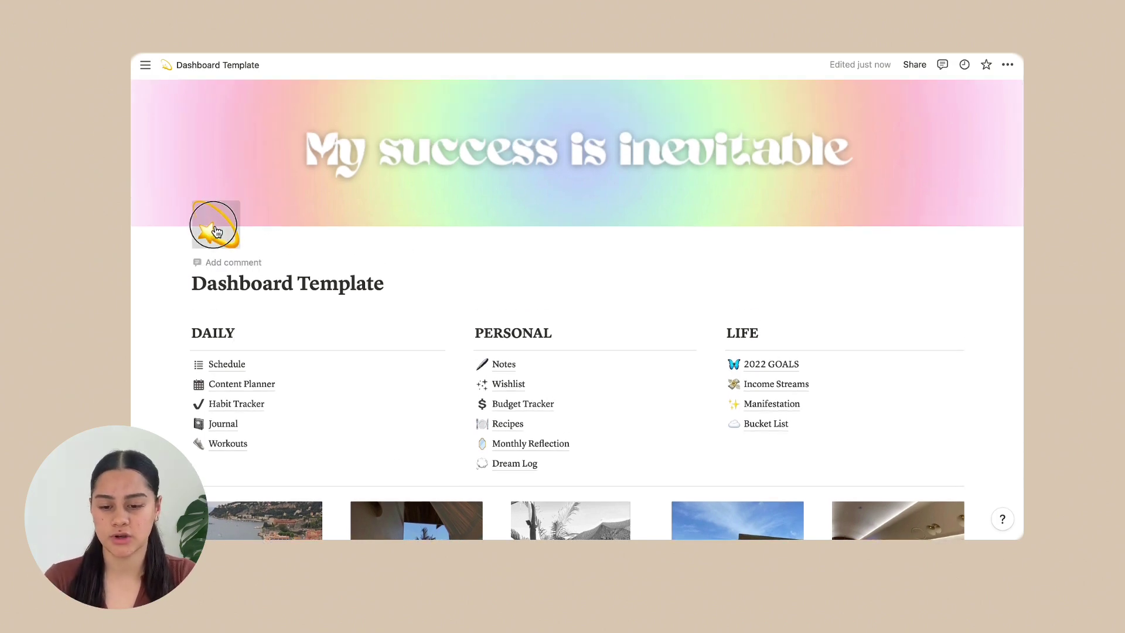
left_click(394, 242)
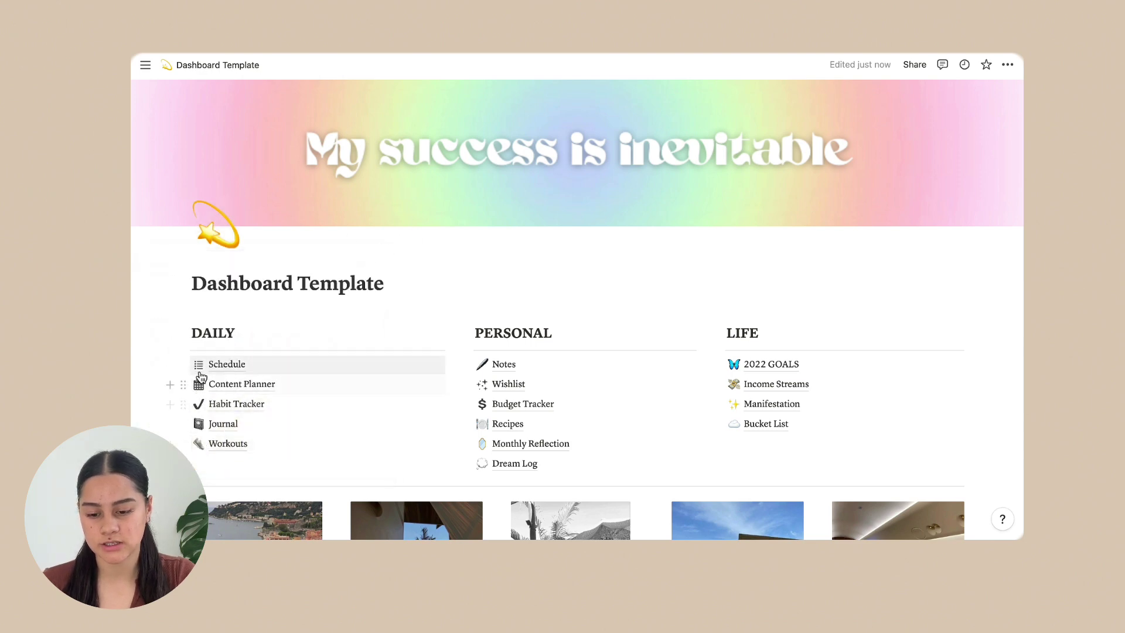
Step: Browse the emoji, icon and custom image options for the Schedule link's icon without changing it
left_click(199, 364)
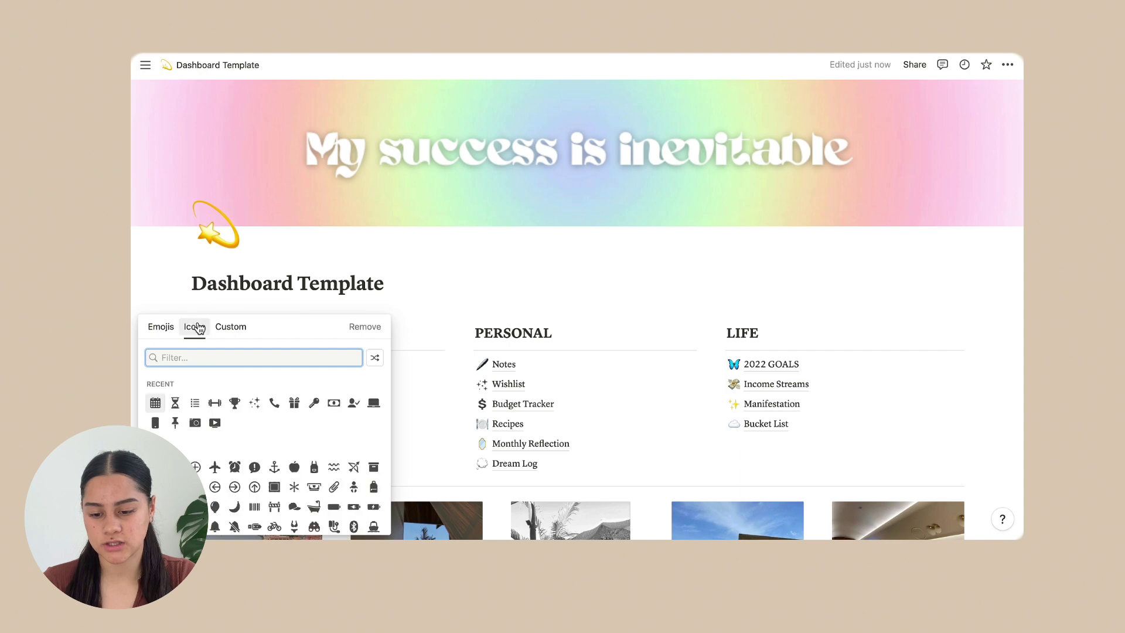
left_click(161, 326)
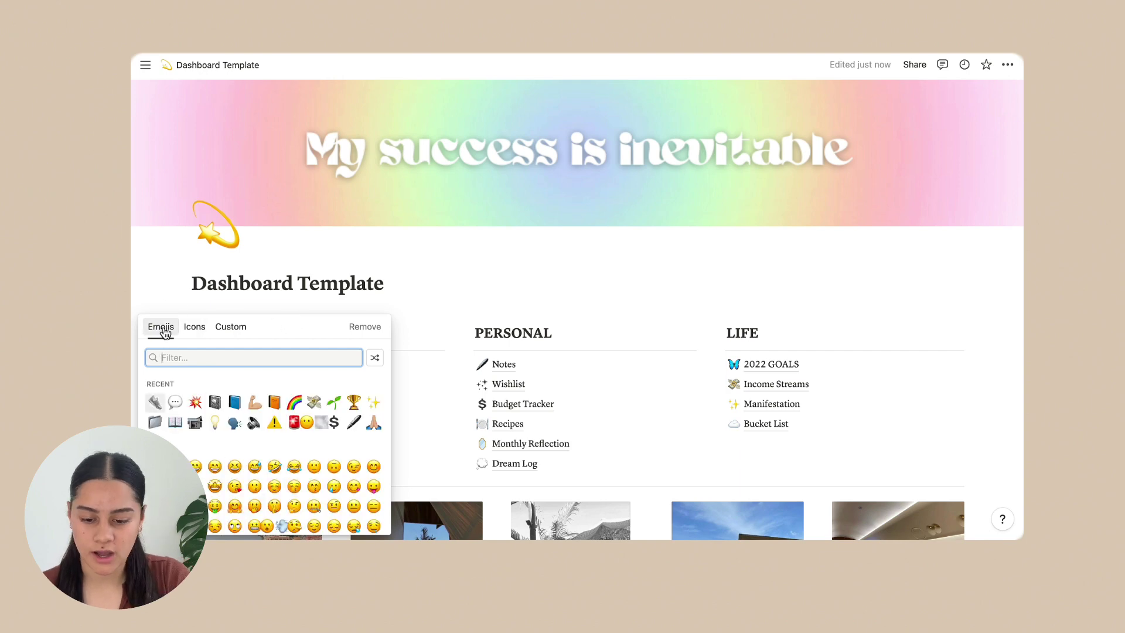
left_click(194, 330)
left_click(241, 328)
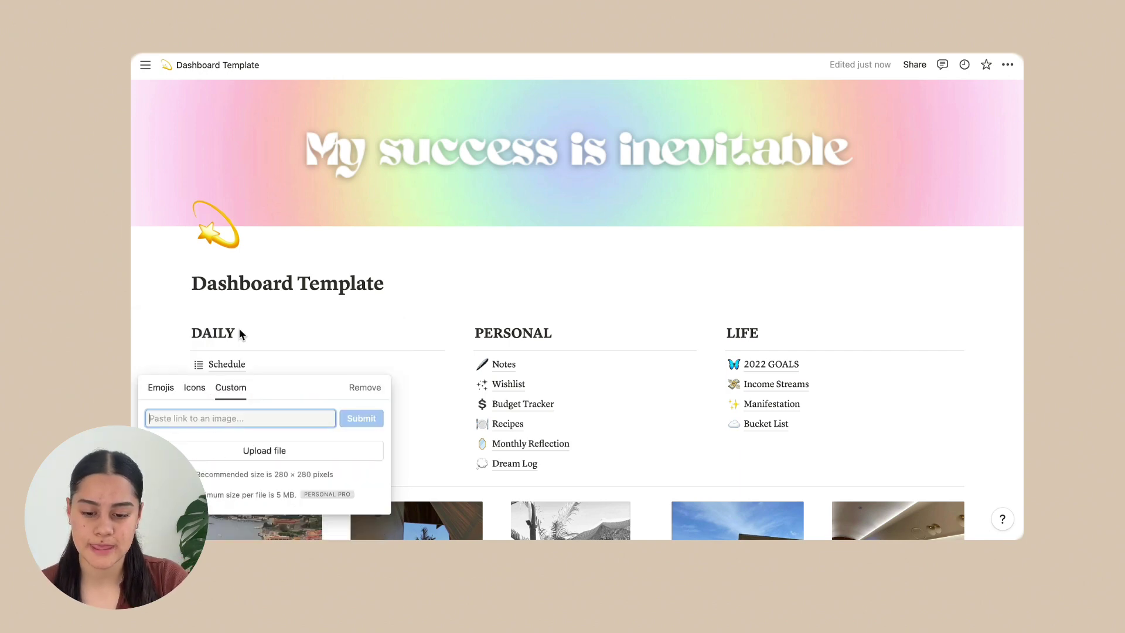
left_click(354, 360)
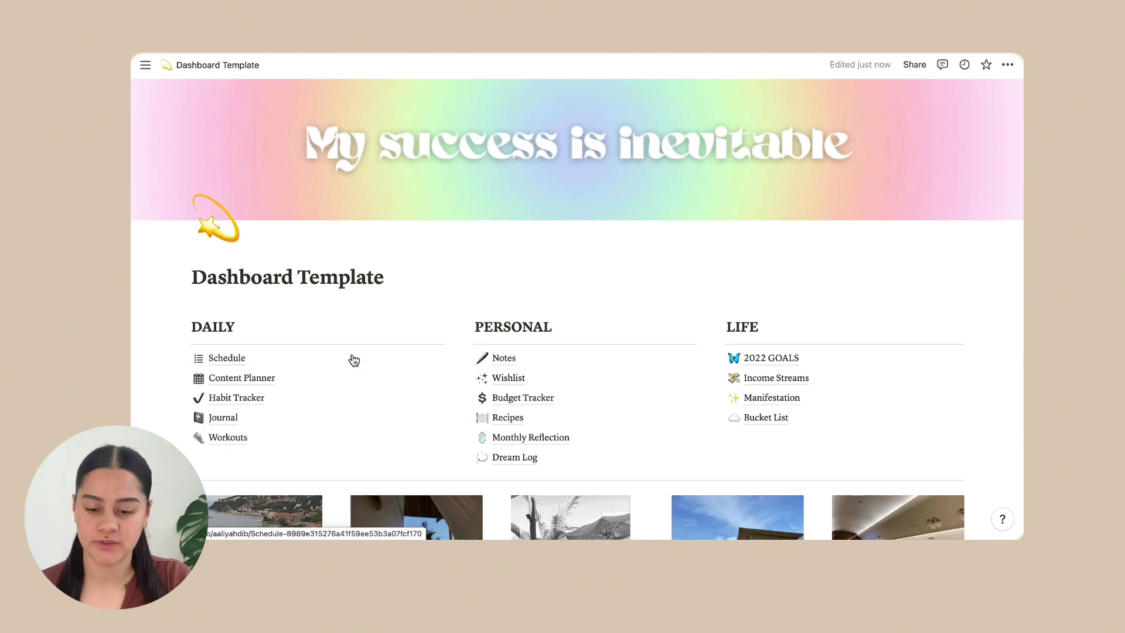
Step: Open the Schedule page and expand, then collapse, the Week 43: OCT-NOV 31 - 6 toggle
left_click(233, 360)
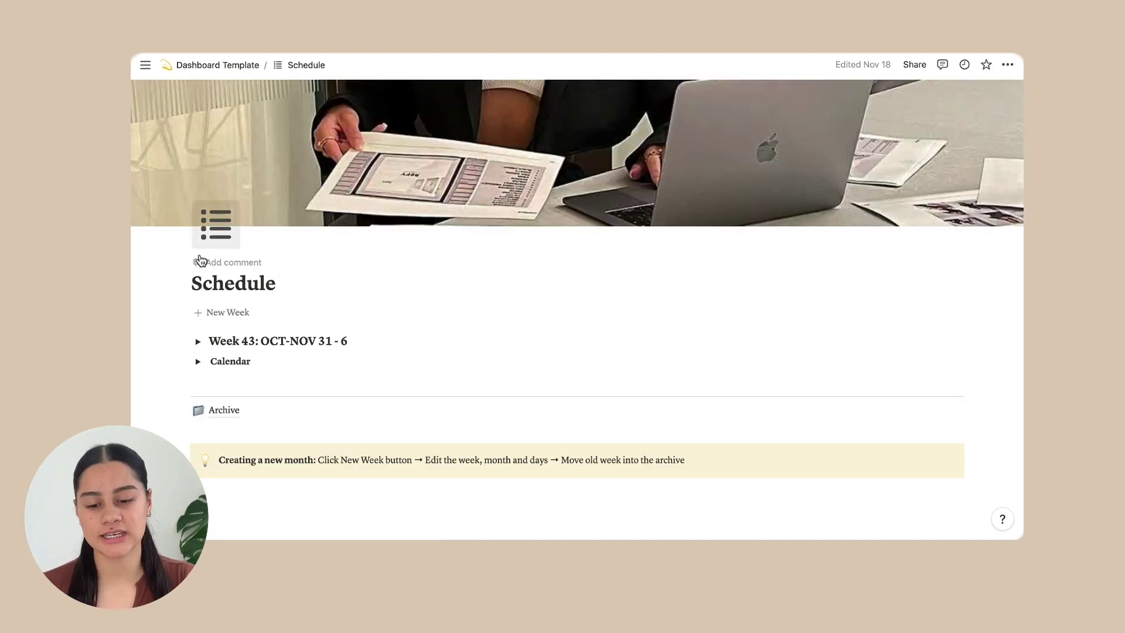
scroll(244, 317, "down", 1)
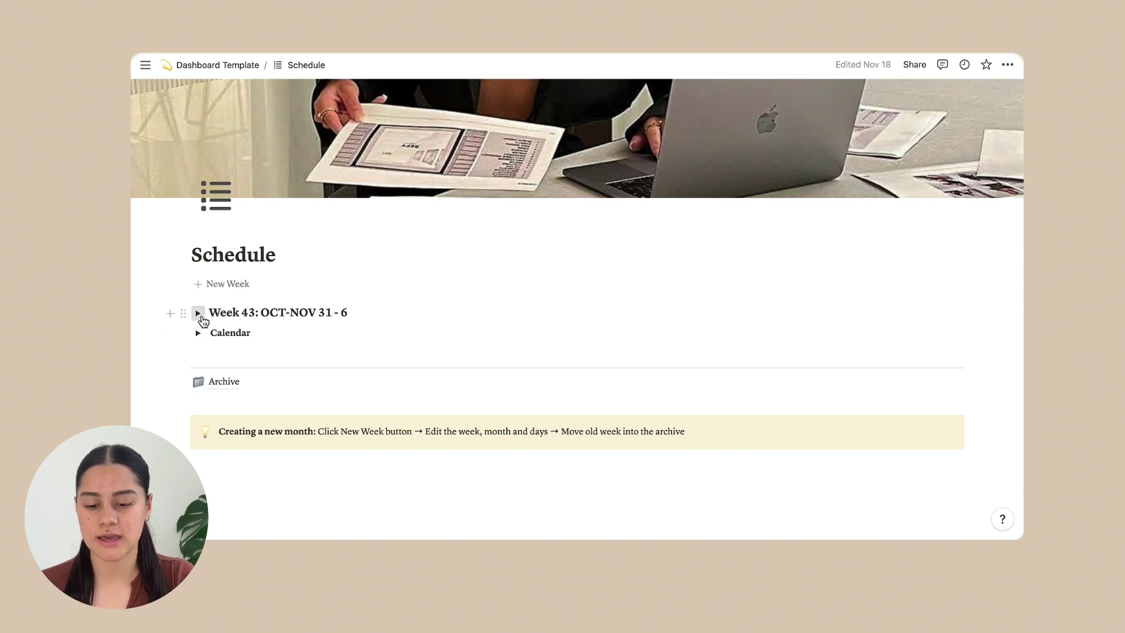
left_click(198, 313)
scroll(329, 434, "down", 3)
scroll(330, 439, "down", 5)
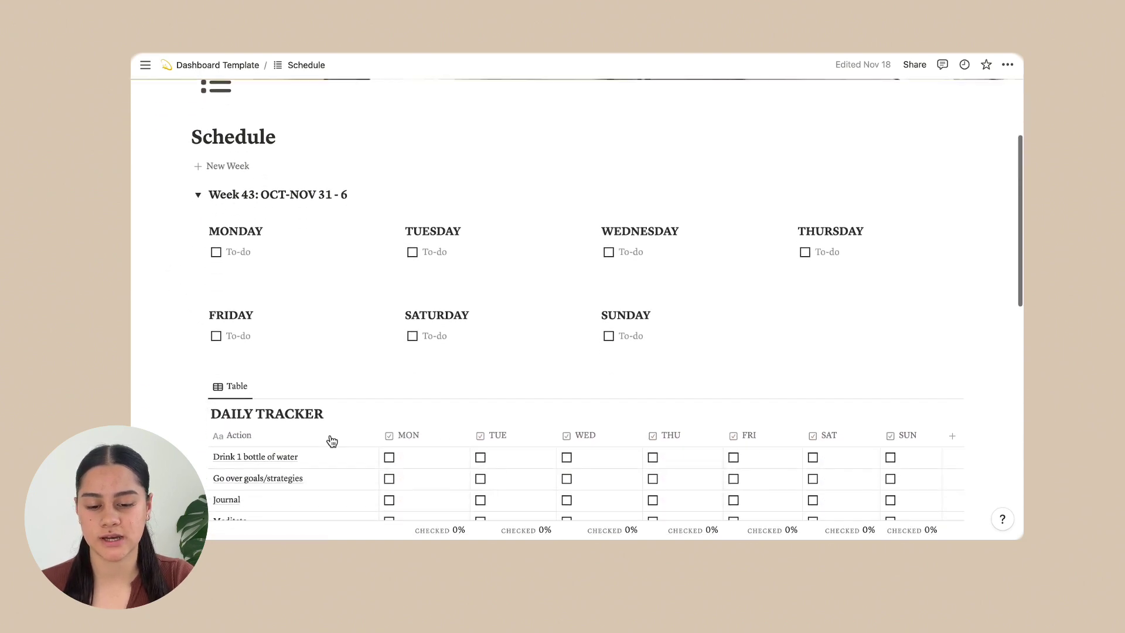
scroll(329, 438, "up", 3)
scroll(329, 434, "up", 5)
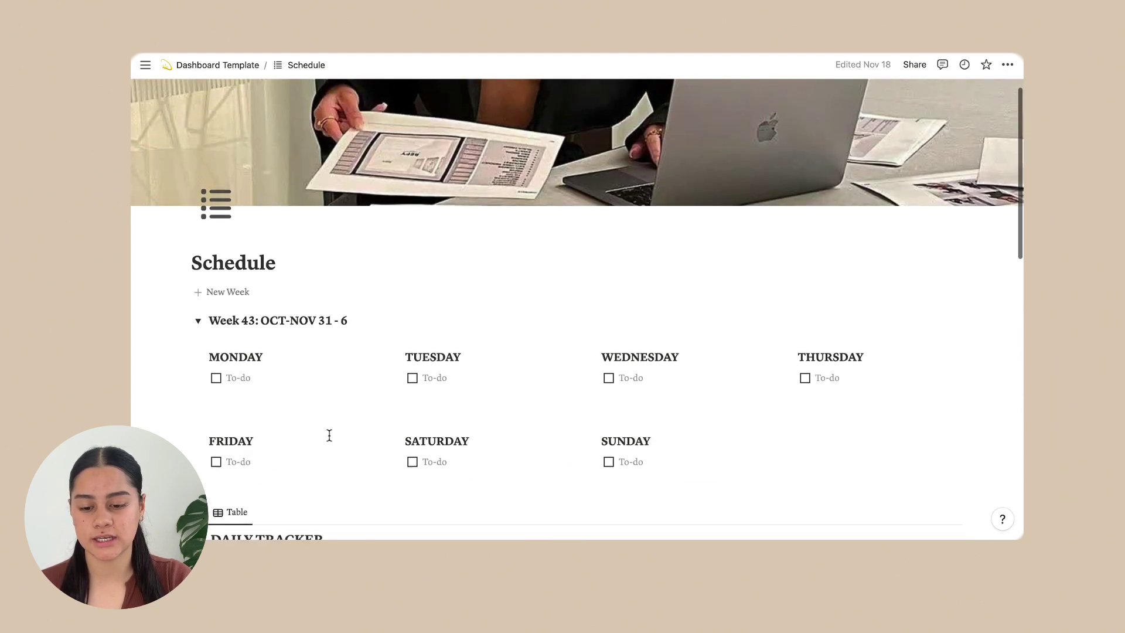
left_click(198, 324)
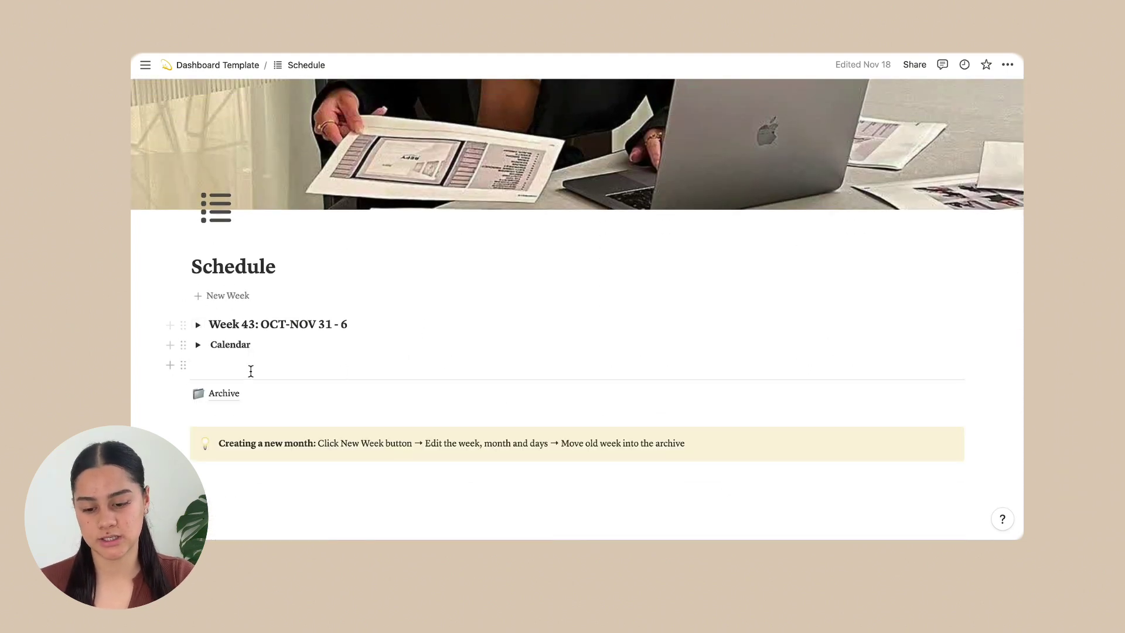
scroll(300, 335, "down", 1)
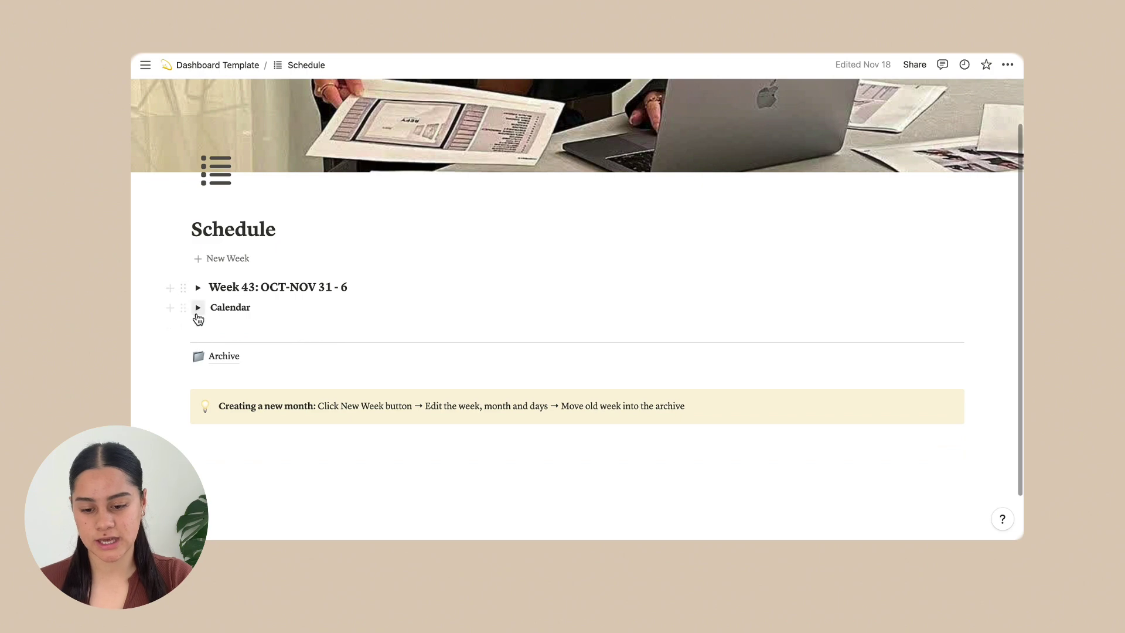
Step: Expand the November 2022 Calendar and add a 'Wash Hair' entry on November 28
left_click(198, 308)
scroll(408, 399, "down", 4)
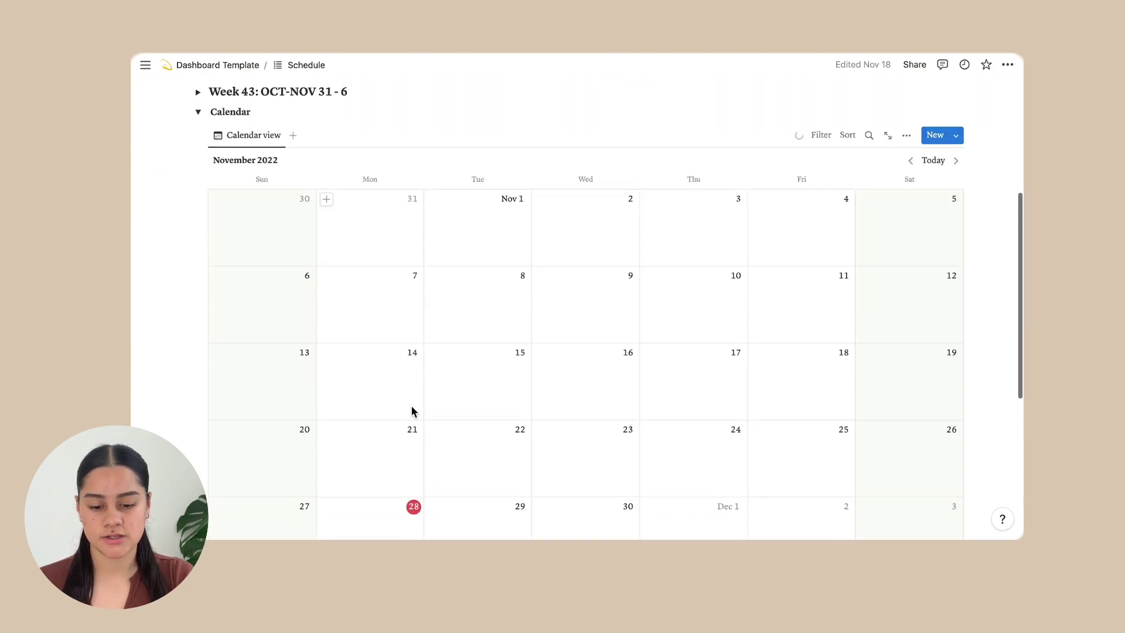
scroll(412, 406, "down", 5)
scroll(411, 406, "up", 4)
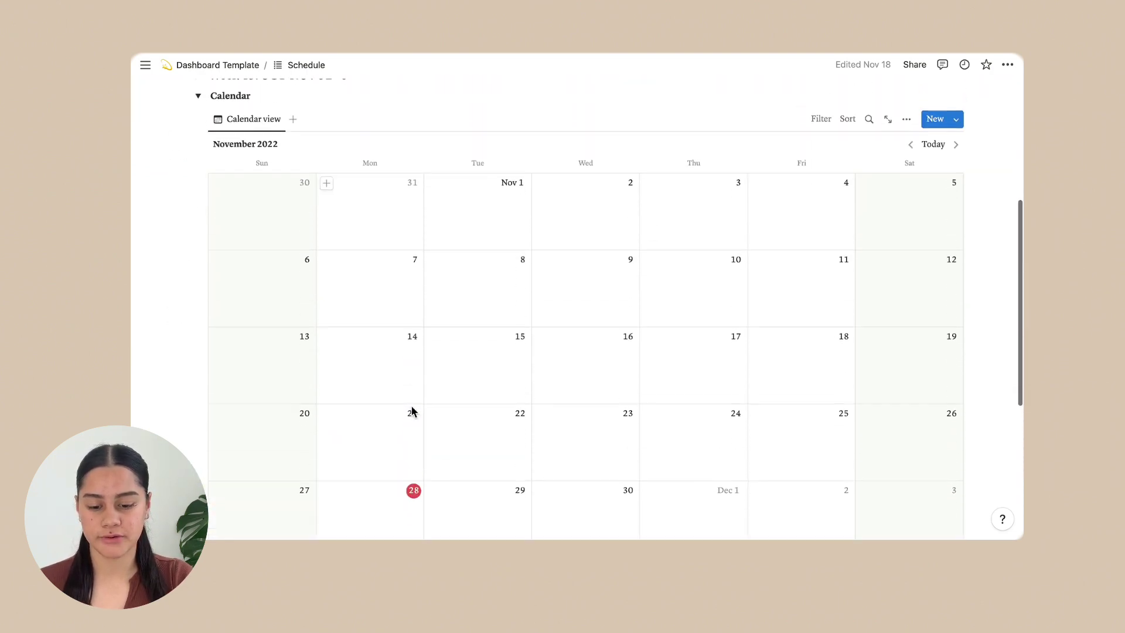
scroll(412, 406, "down", 1)
left_click(327, 445)
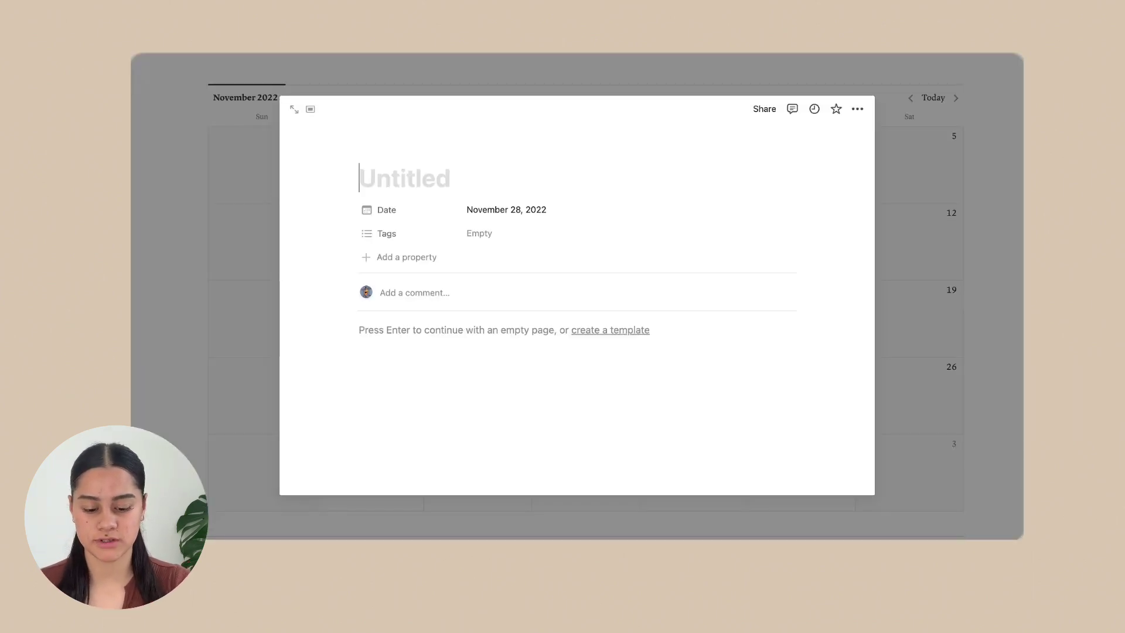
type("Wash Hair")
left_click(416, 68)
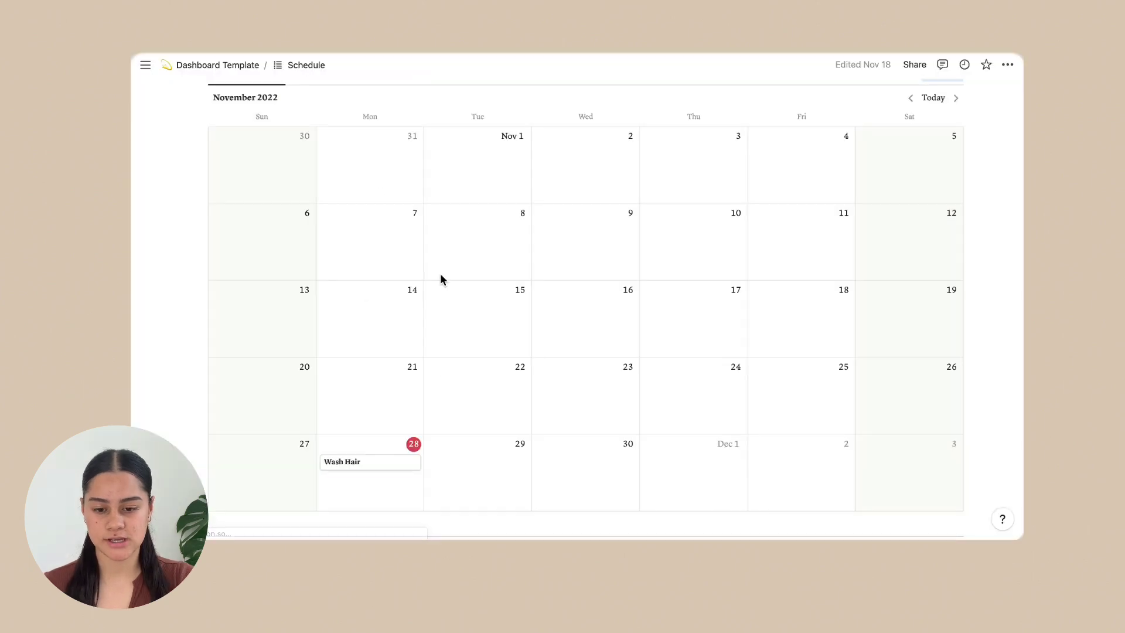
scroll(419, 369, "up", 2)
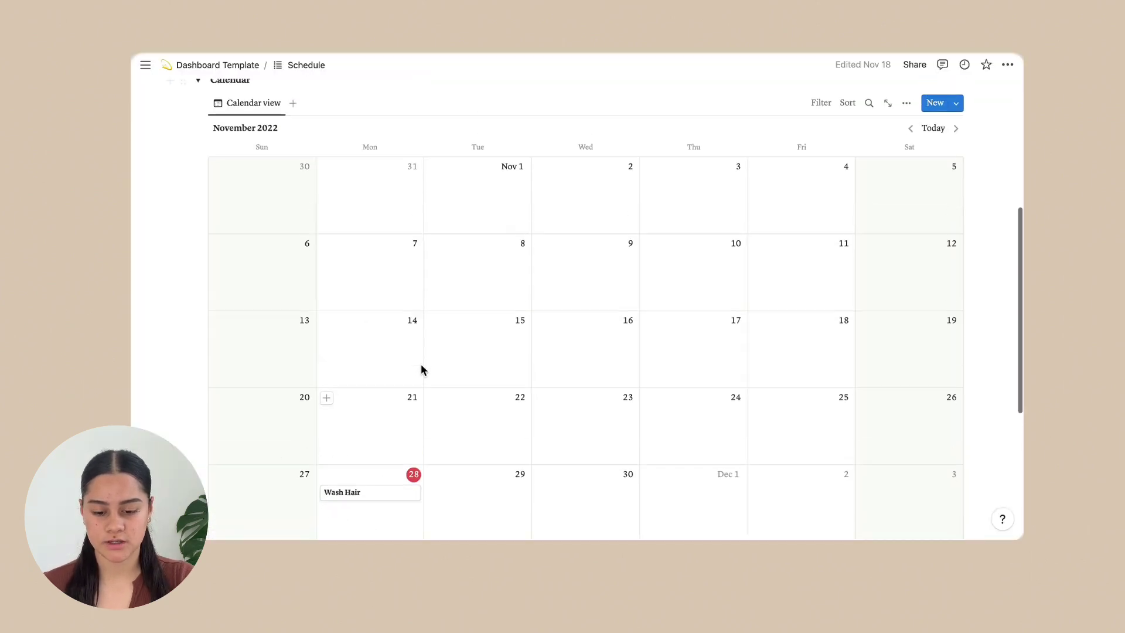
scroll(422, 366, "down", 2)
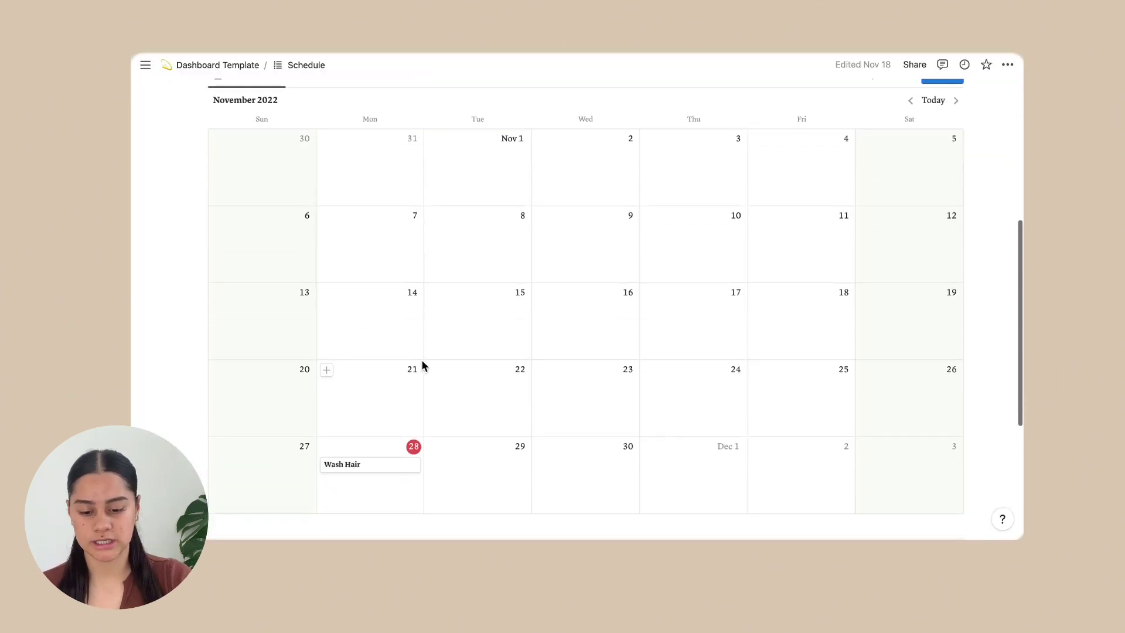
Step: Delete the Wash Hair event and collapse the Calendar section
right_click(350, 468)
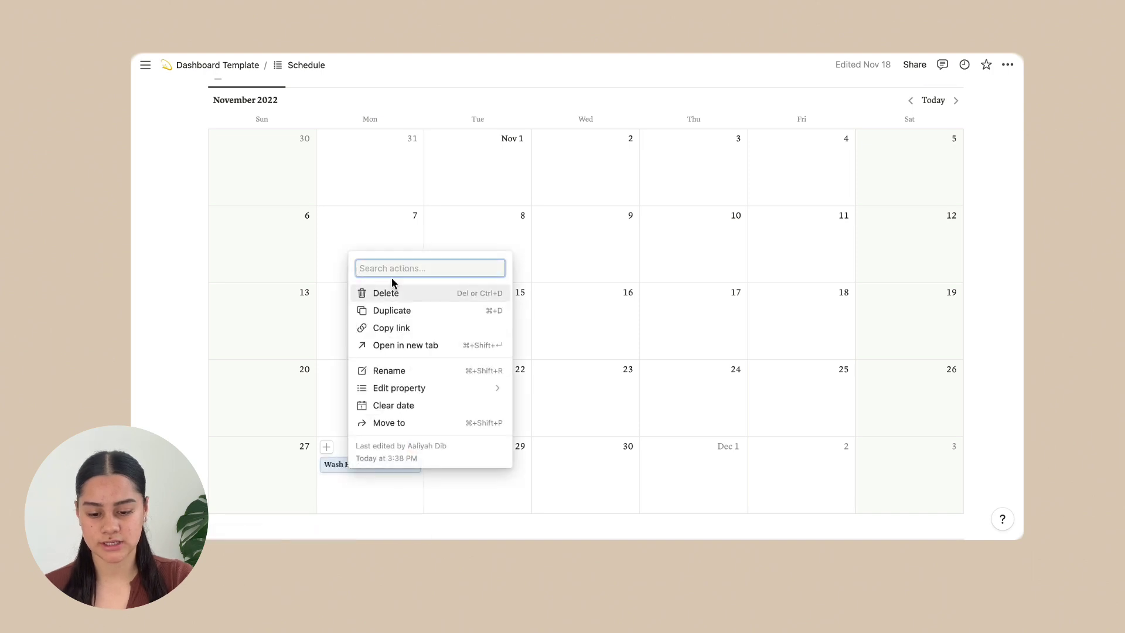
left_click(393, 300)
scroll(390, 296, "up", 4)
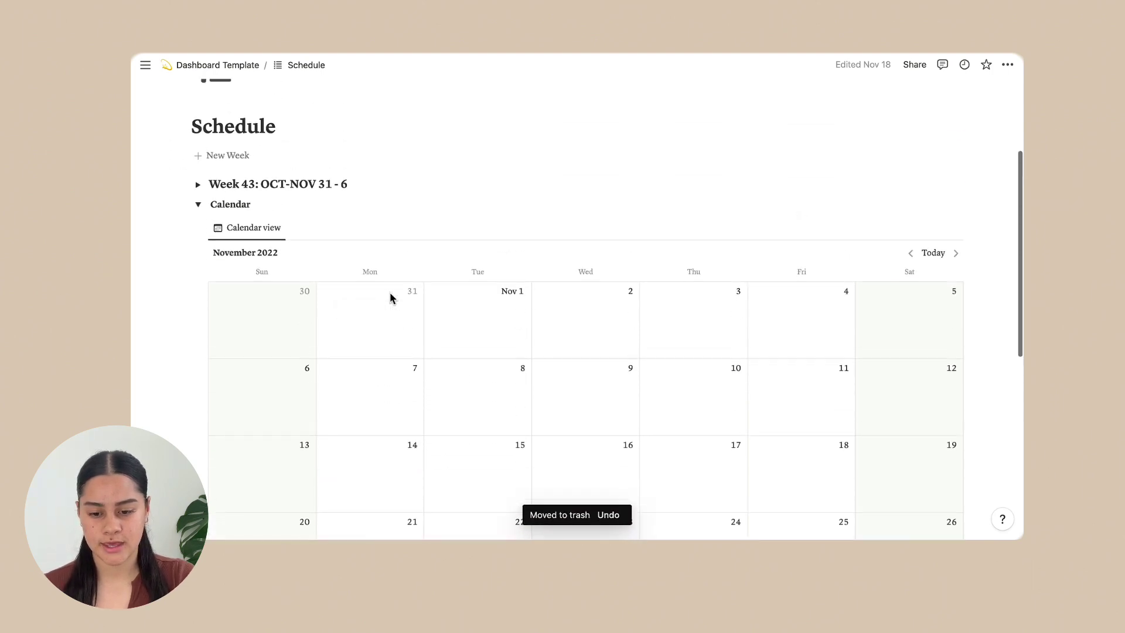
left_click(198, 227)
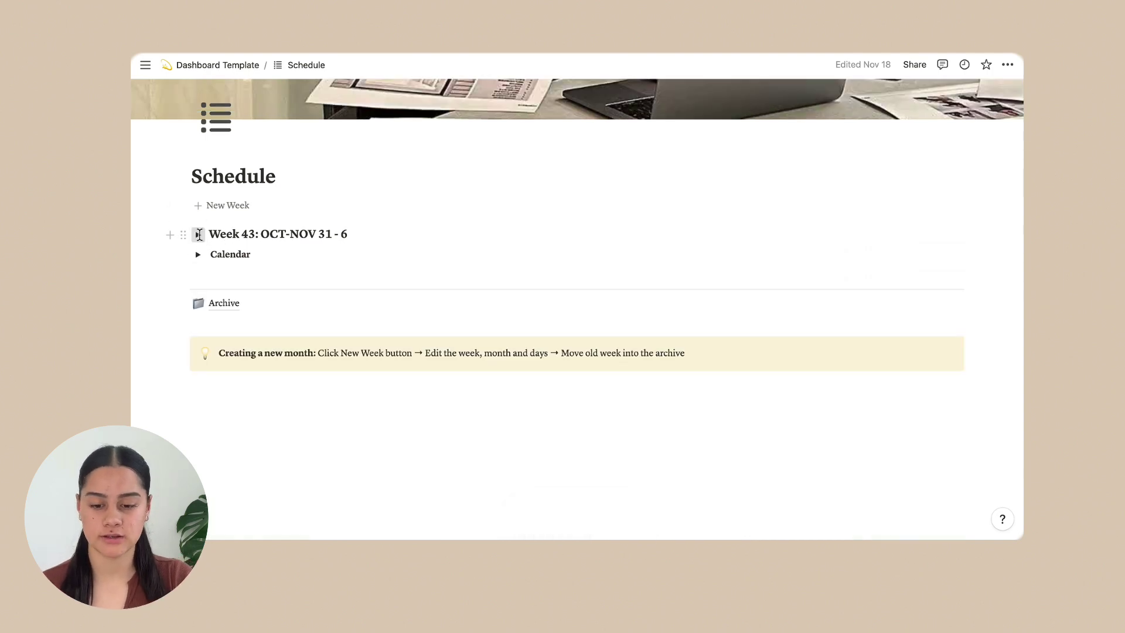
Step: Expand Week 43 and click into Monday's to-do and the 'Drink 1 bottle of water' tracker entry
left_click(199, 234)
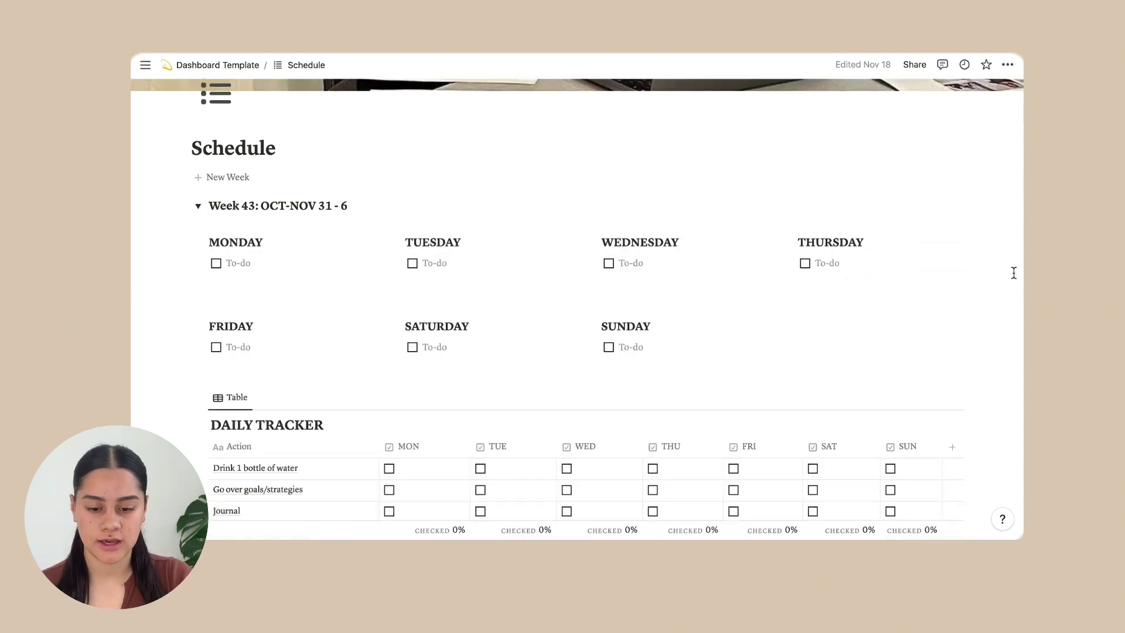
scroll(1012, 272, "down", 3)
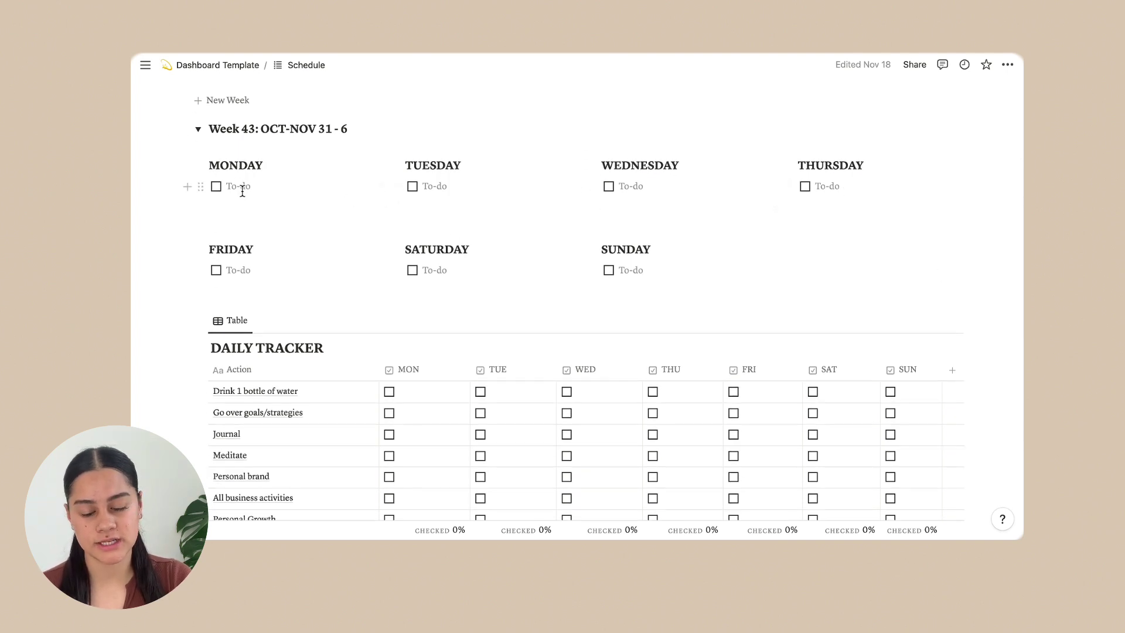
left_click(242, 191)
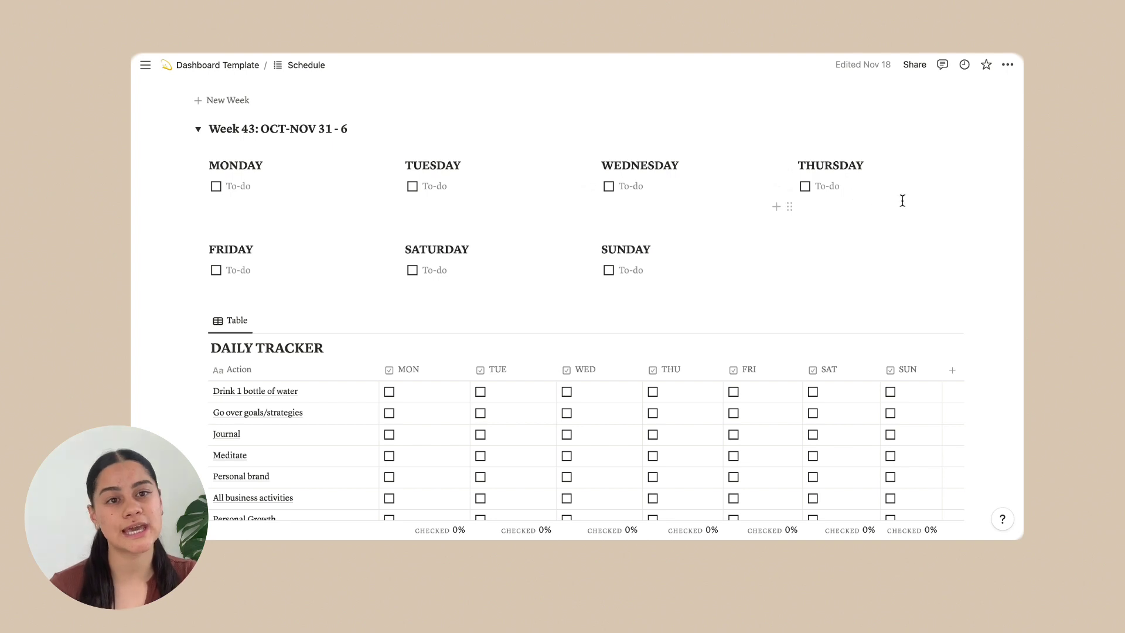
scroll(965, 259, "down", 5)
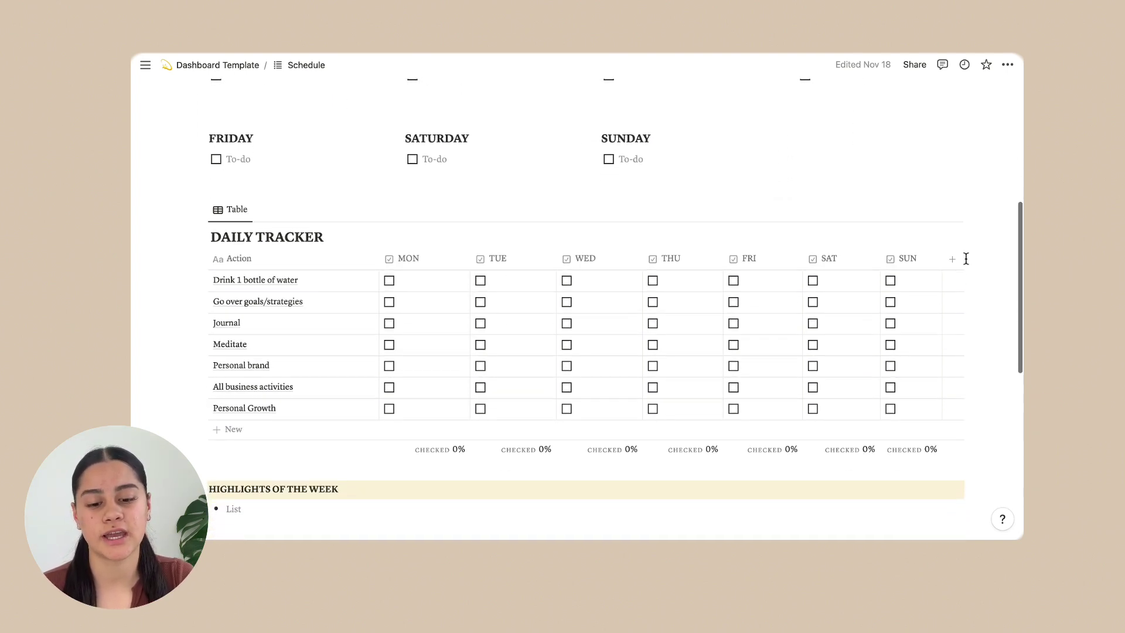
scroll(966, 258, "up", 2)
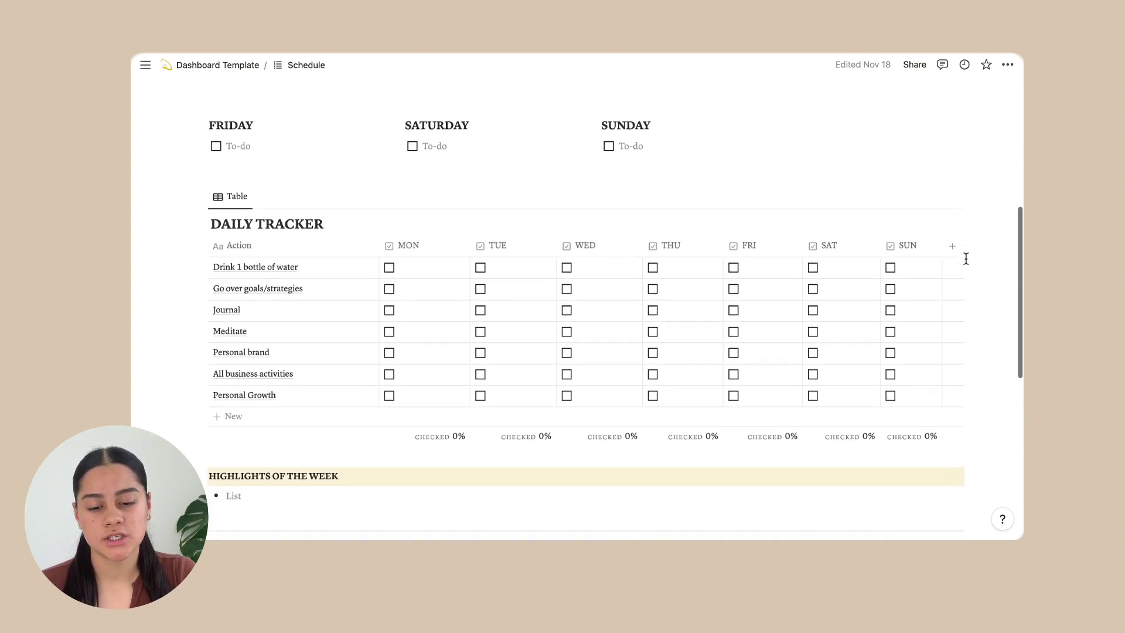
scroll(966, 258, "down", 1)
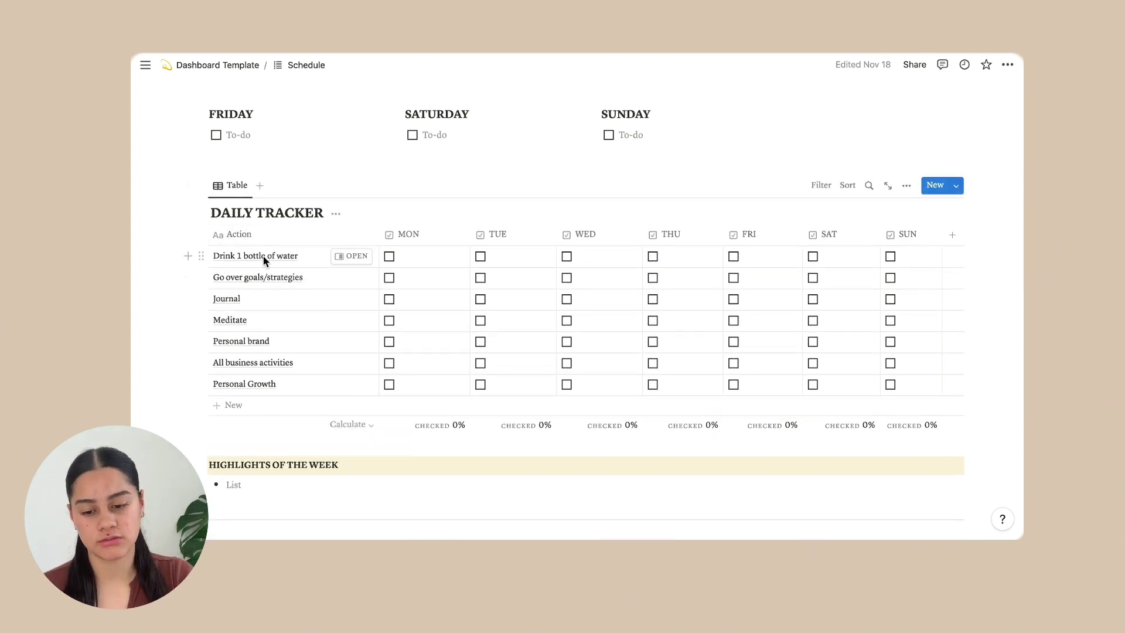
left_click(309, 258)
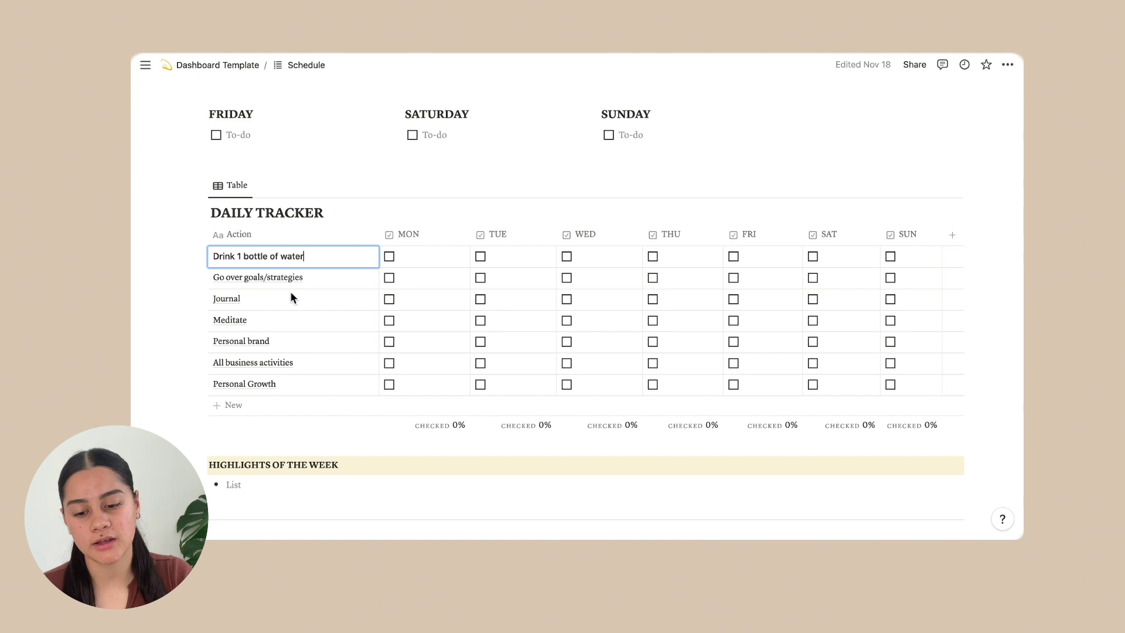
key("Escape")
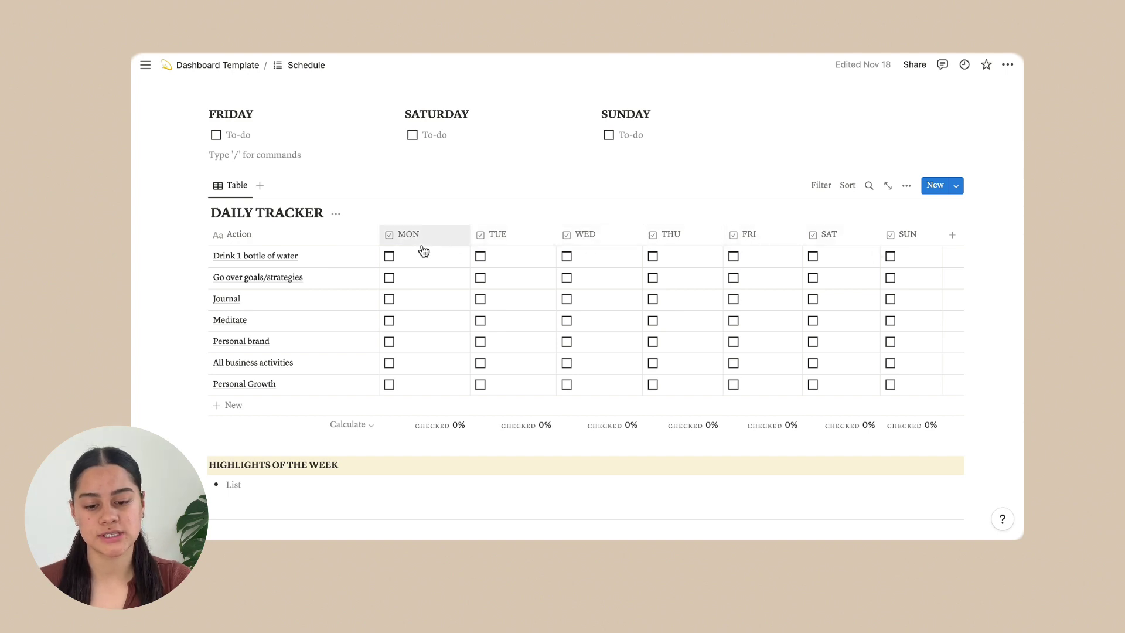
left_click(391, 259)
left_click(389, 257)
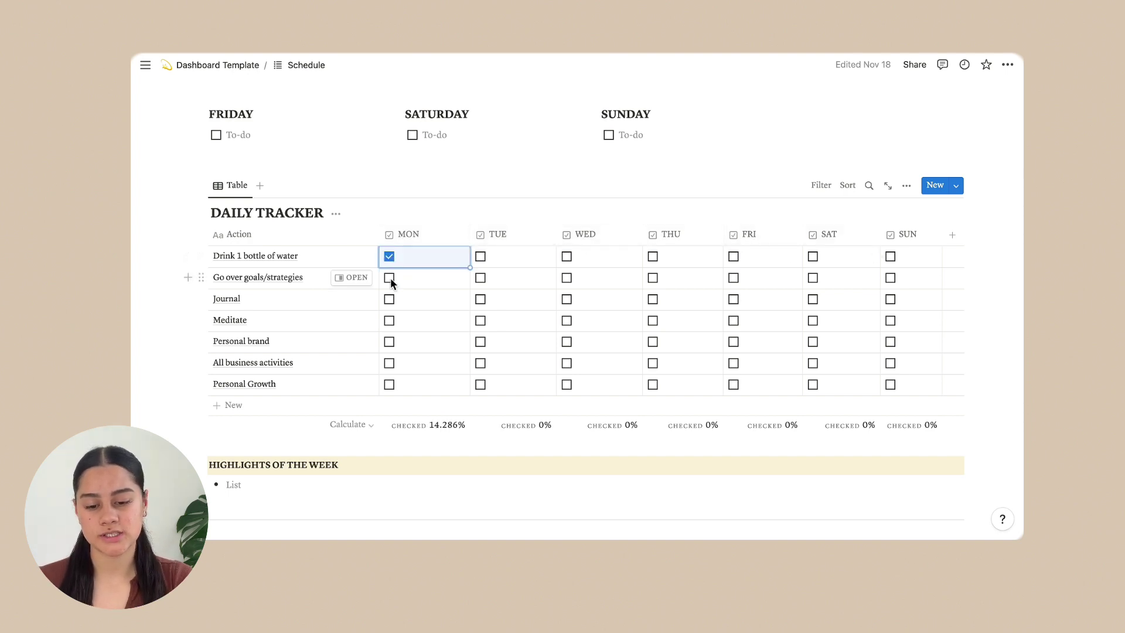
left_click(390, 278)
left_click(390, 300)
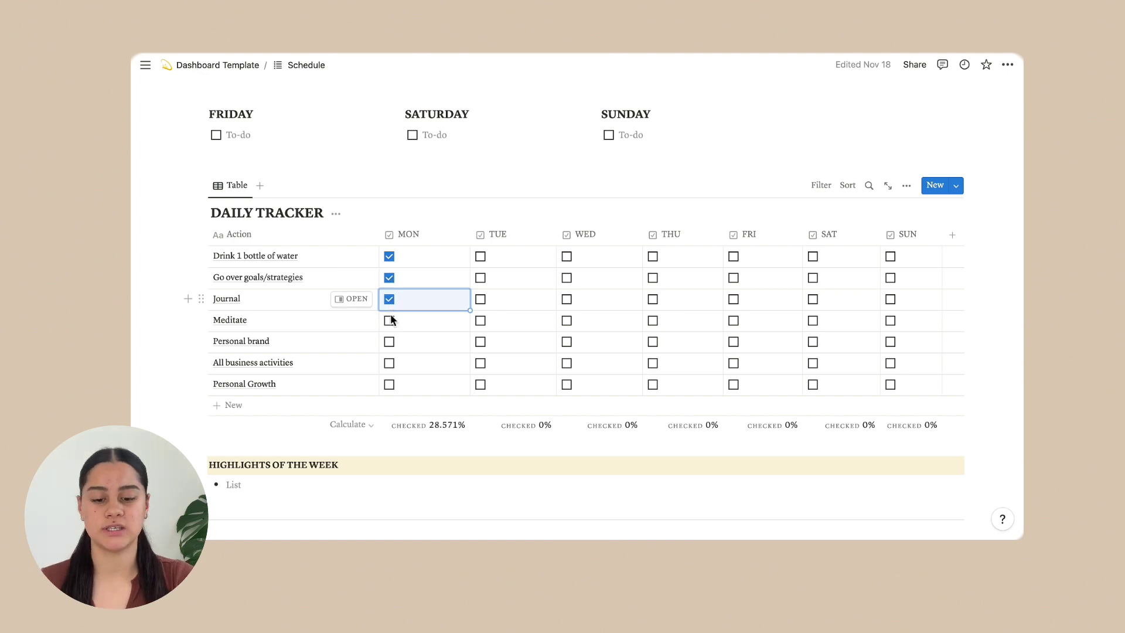
left_click(390, 321)
left_click(389, 342)
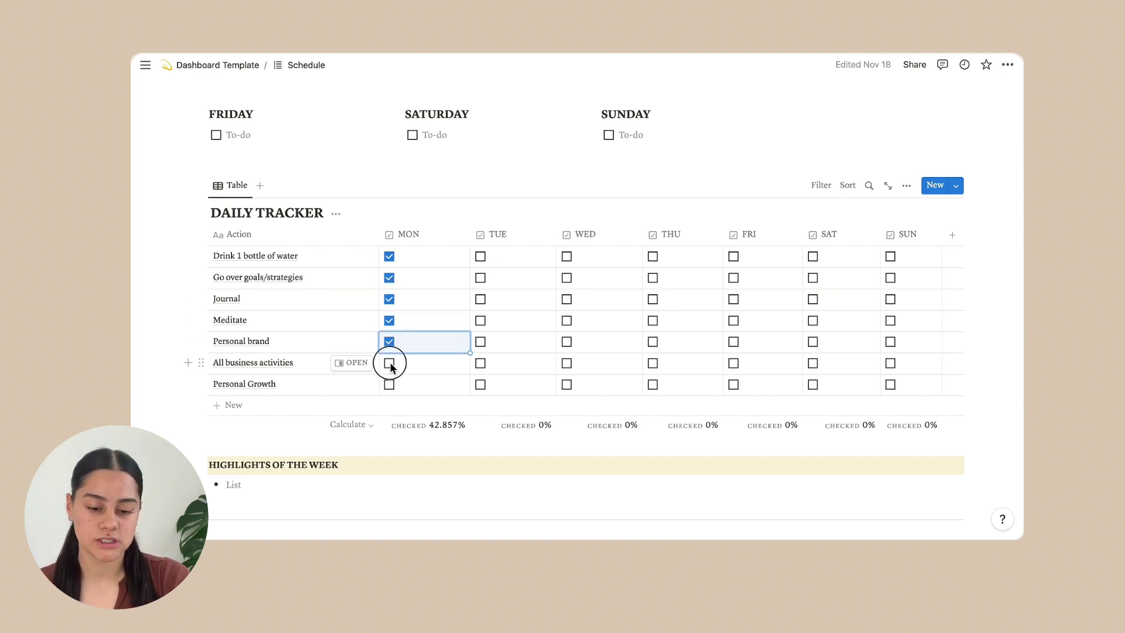
left_click(390, 364)
left_click(390, 384)
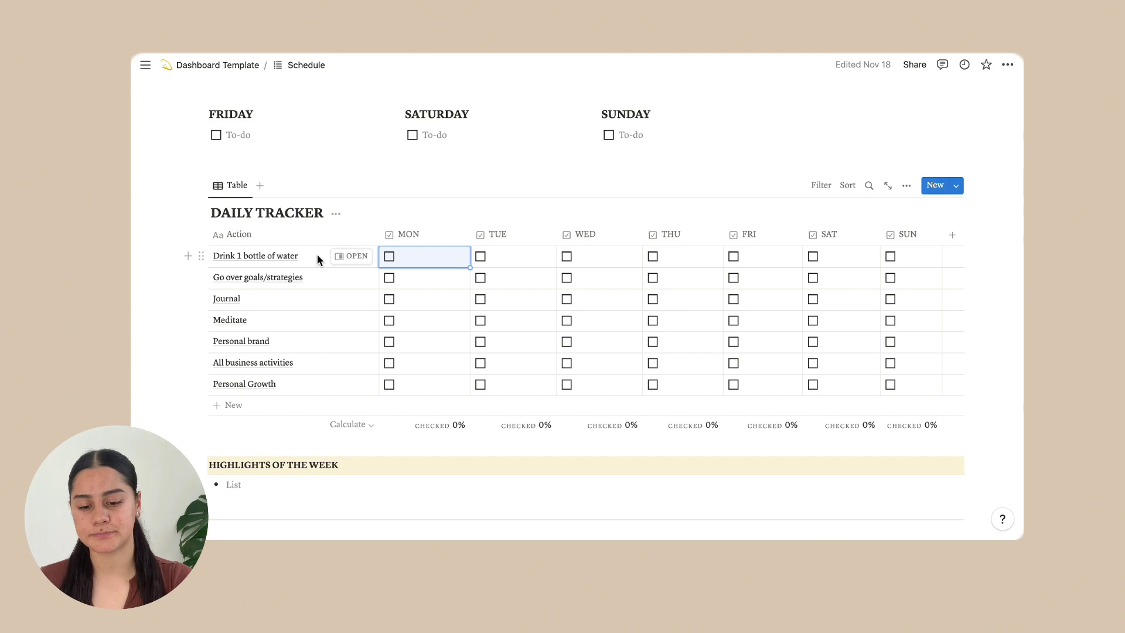
left_click(297, 255)
key("BackSpace")
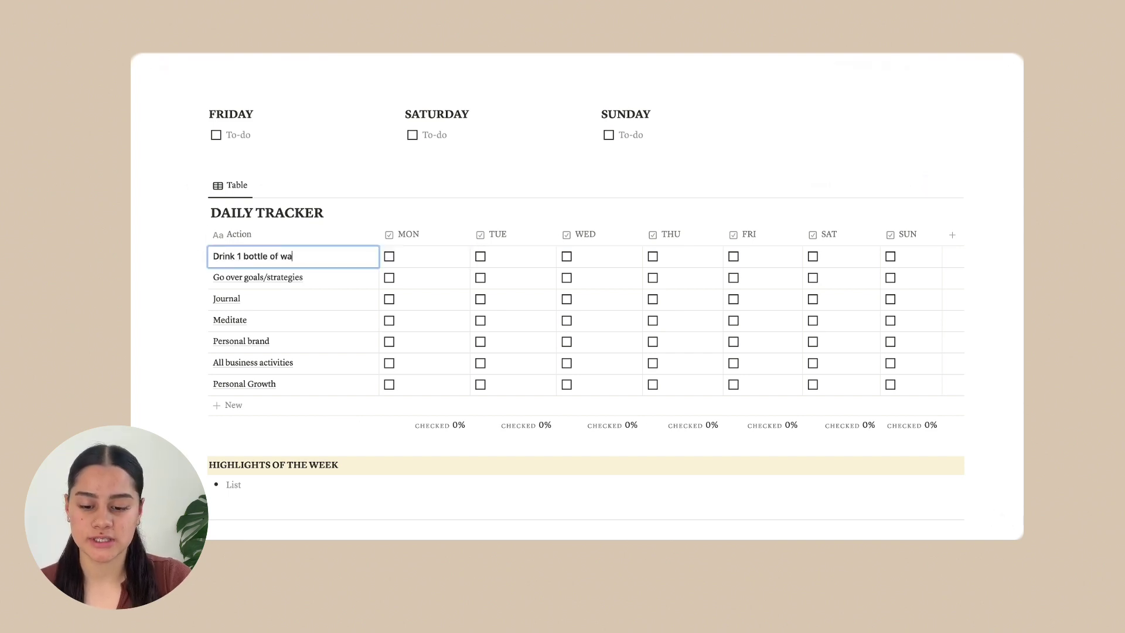
type("r")
key("Escape")
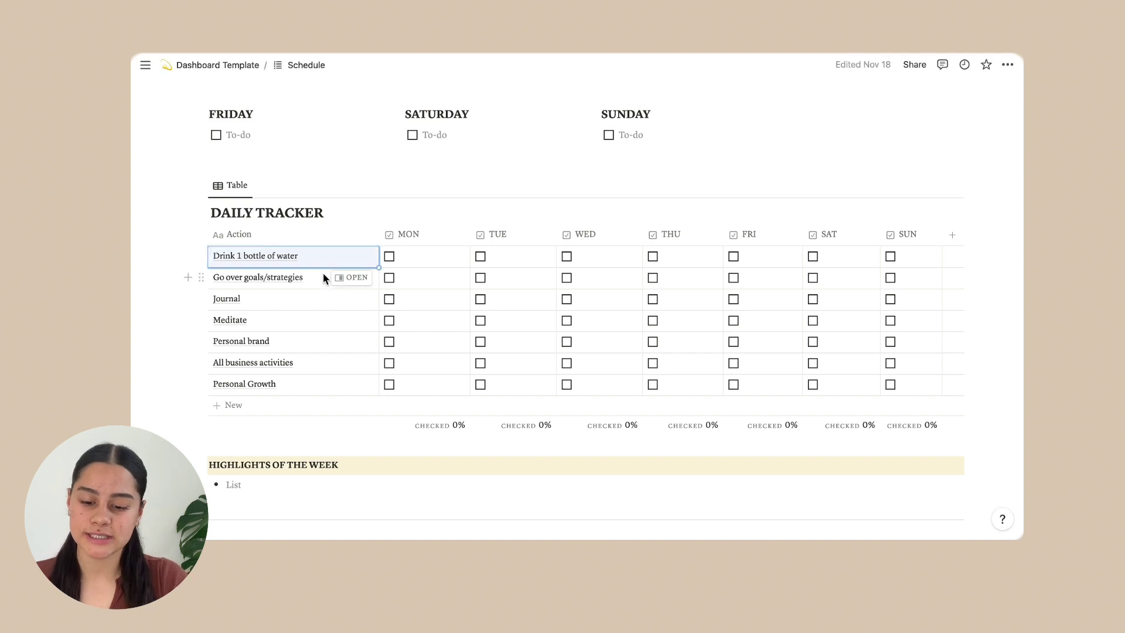
key("Down")
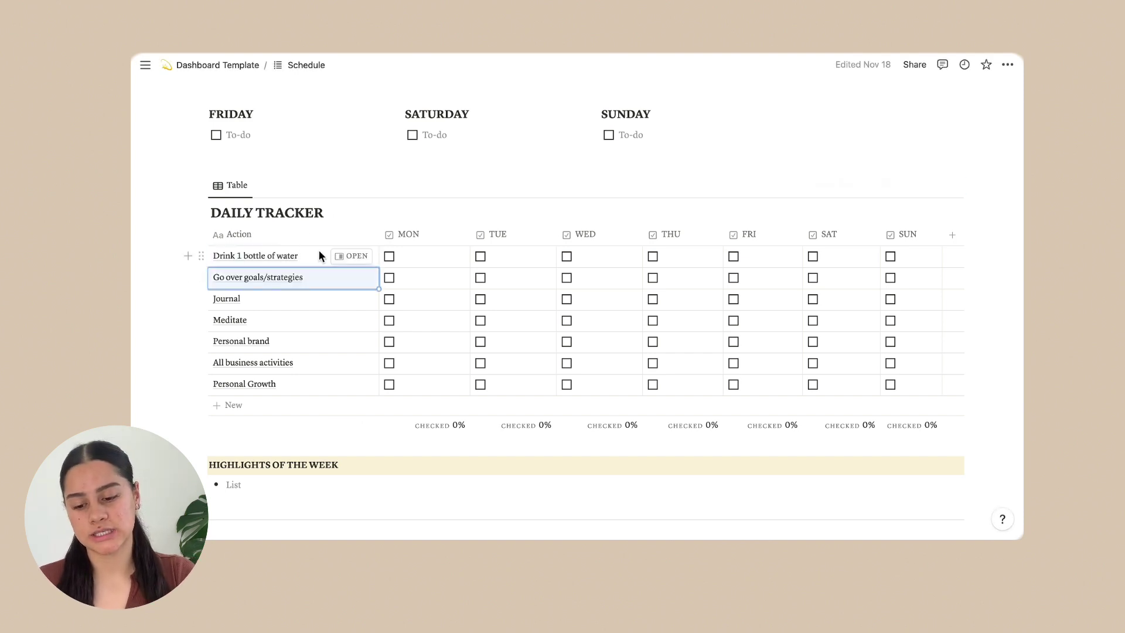
key("Up")
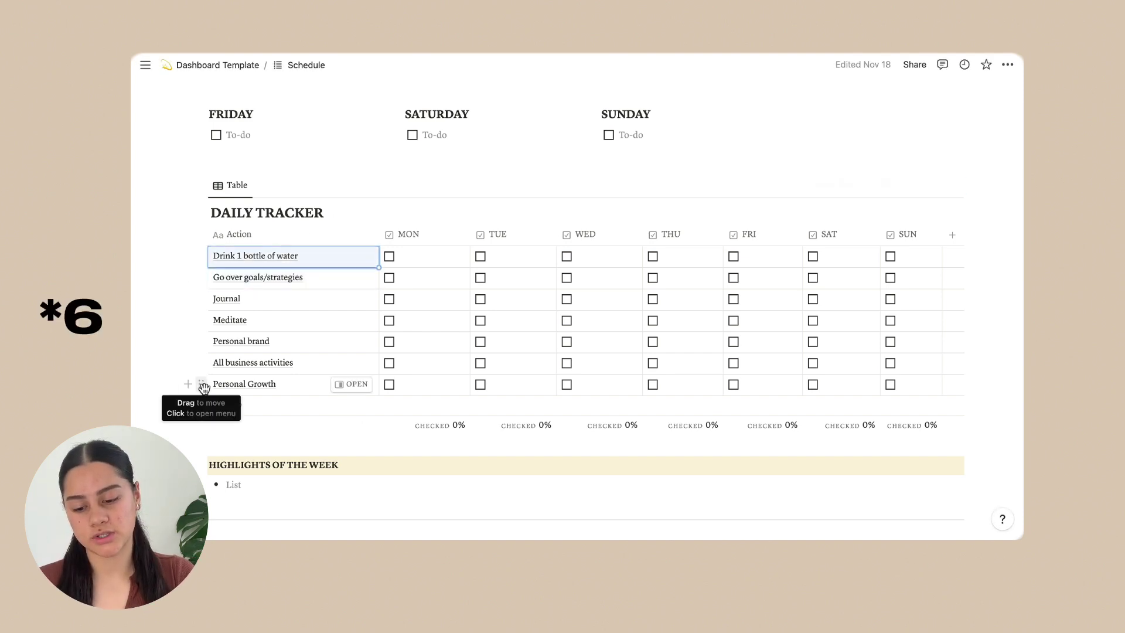
left_click(202, 386)
left_click(247, 335)
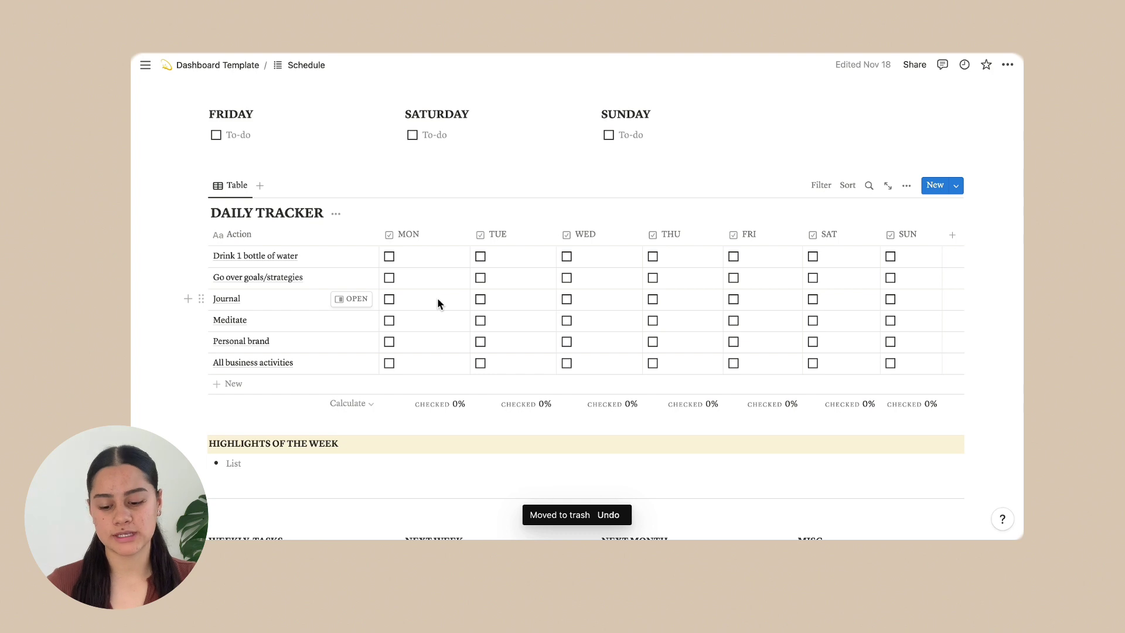
key("super+z")
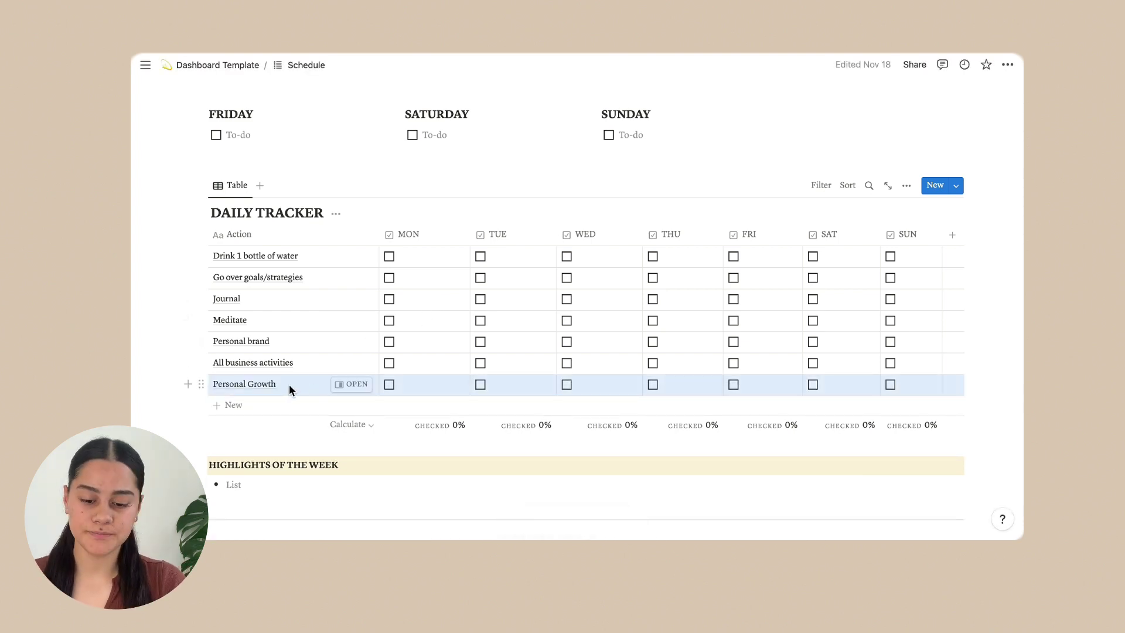
left_click(176, 395)
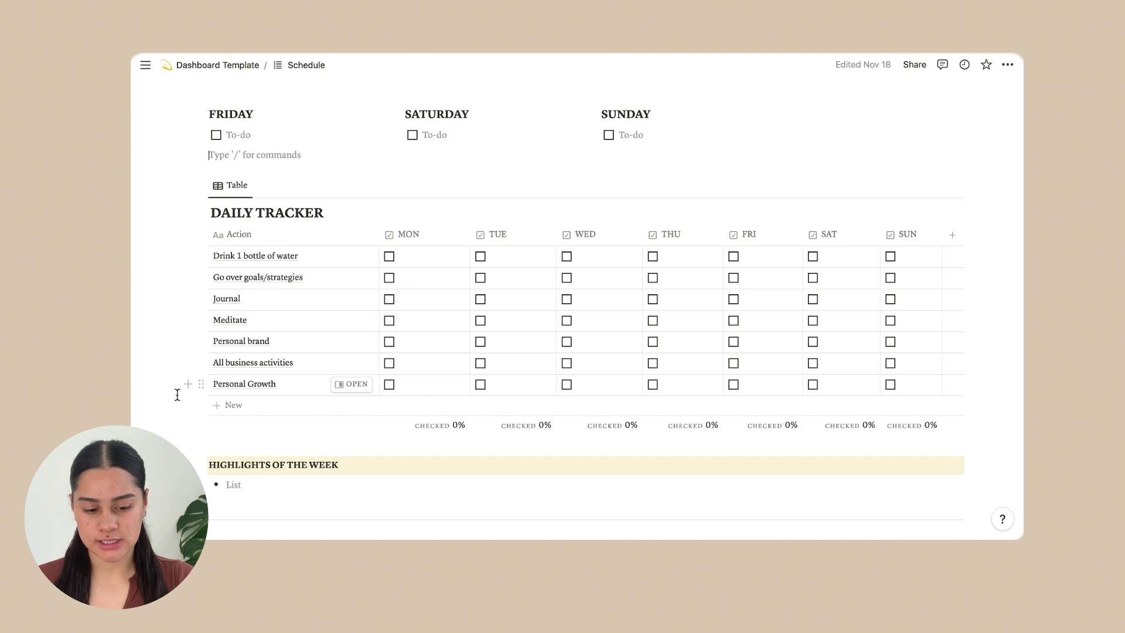
scroll(807, 325, "down", 3)
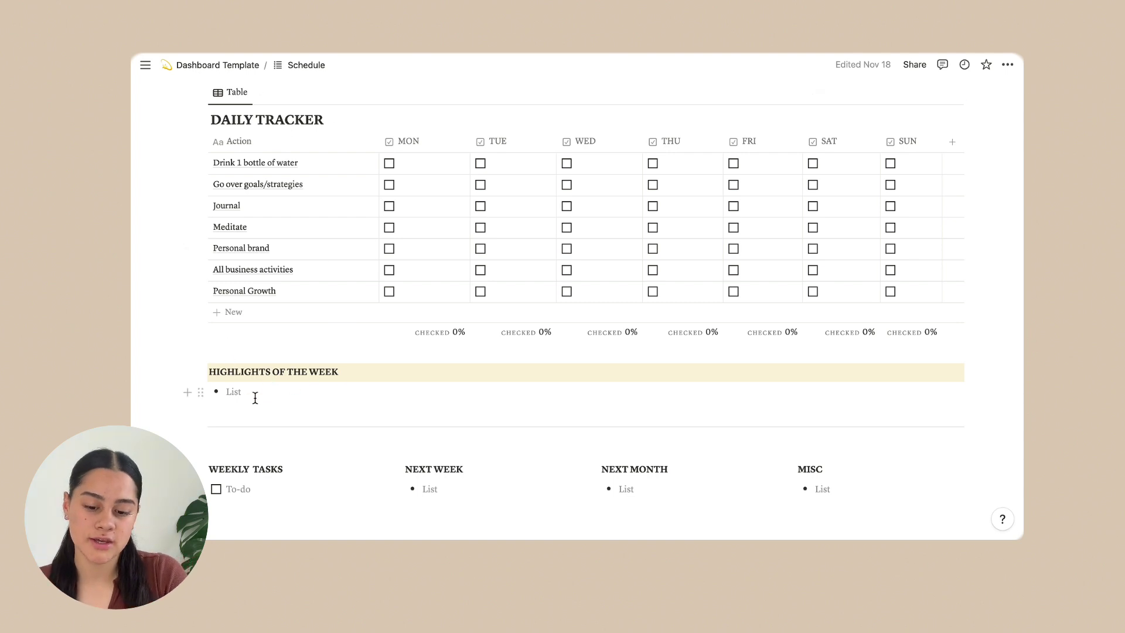
scroll(249, 396, "down", 2)
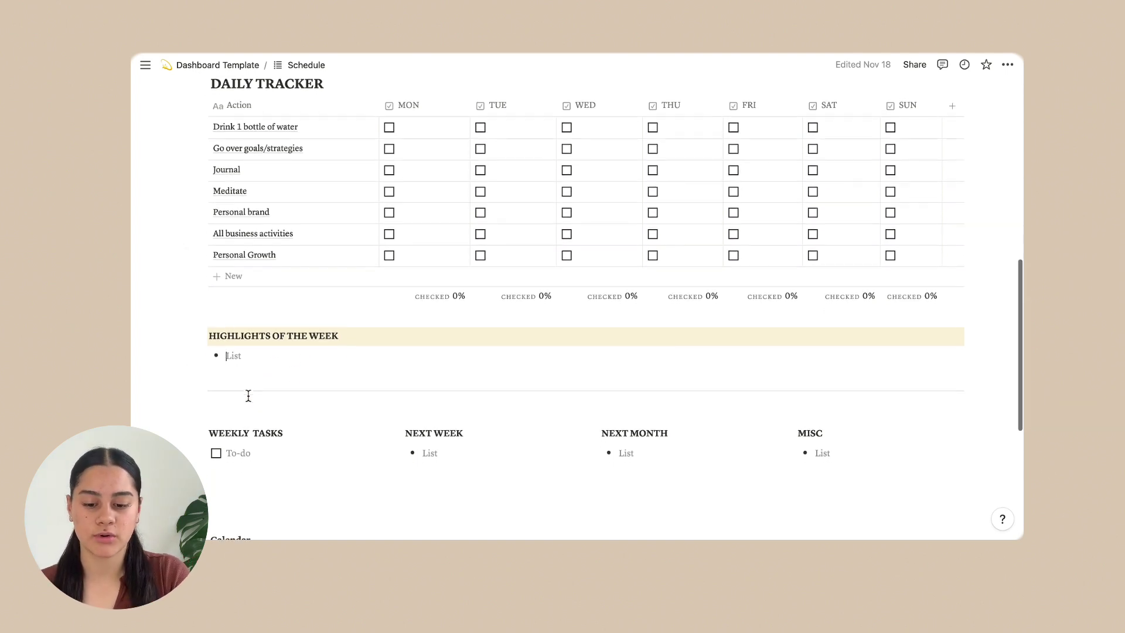
scroll(264, 349, "down", 1)
scroll(264, 349, "down", 1)
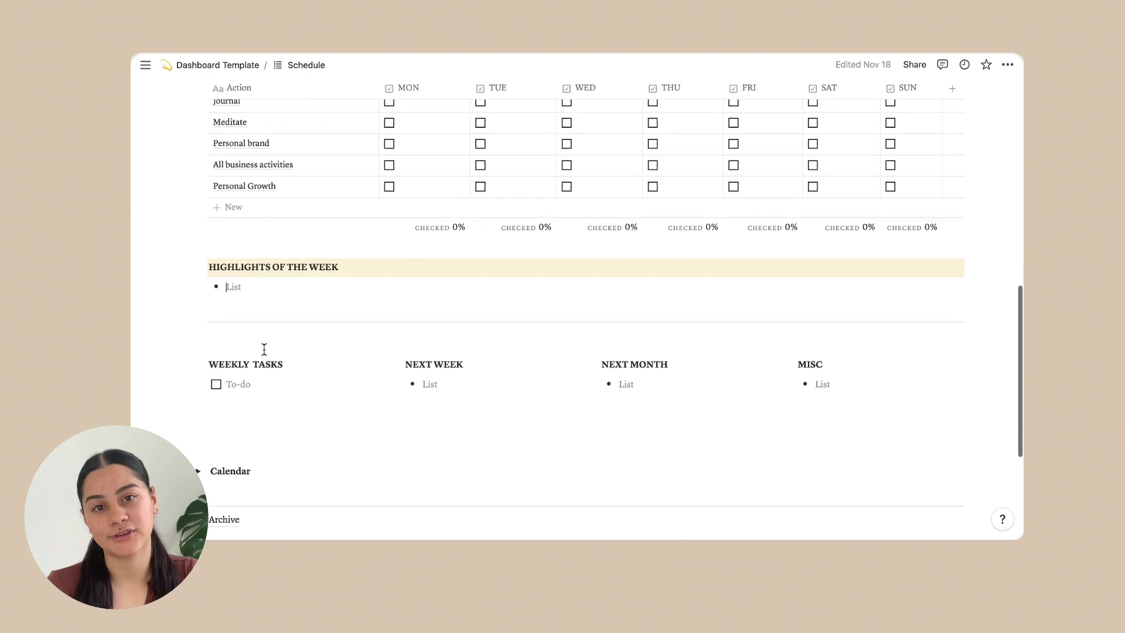
scroll(263, 349, "down", 2)
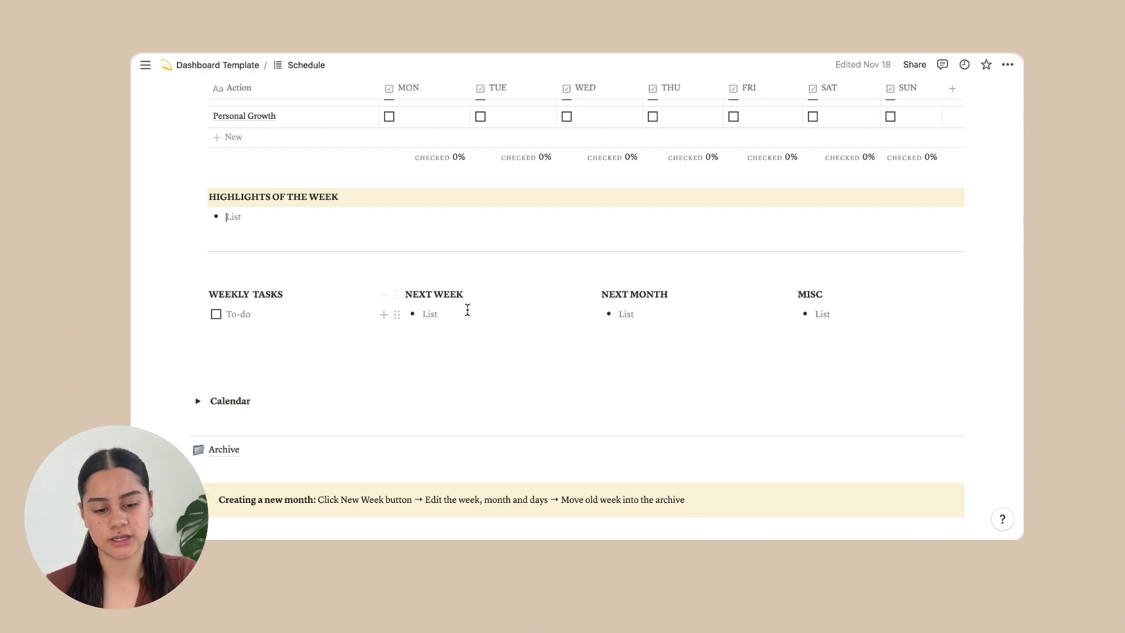
scroll(854, 315, "down", 1)
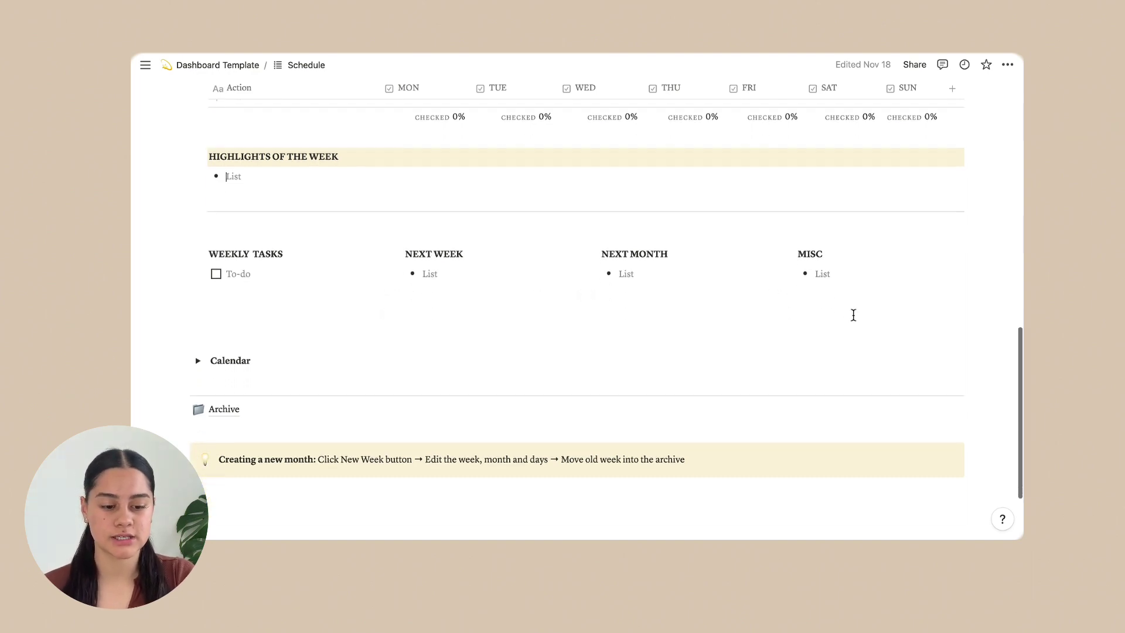
scroll(214, 246, "up", 15)
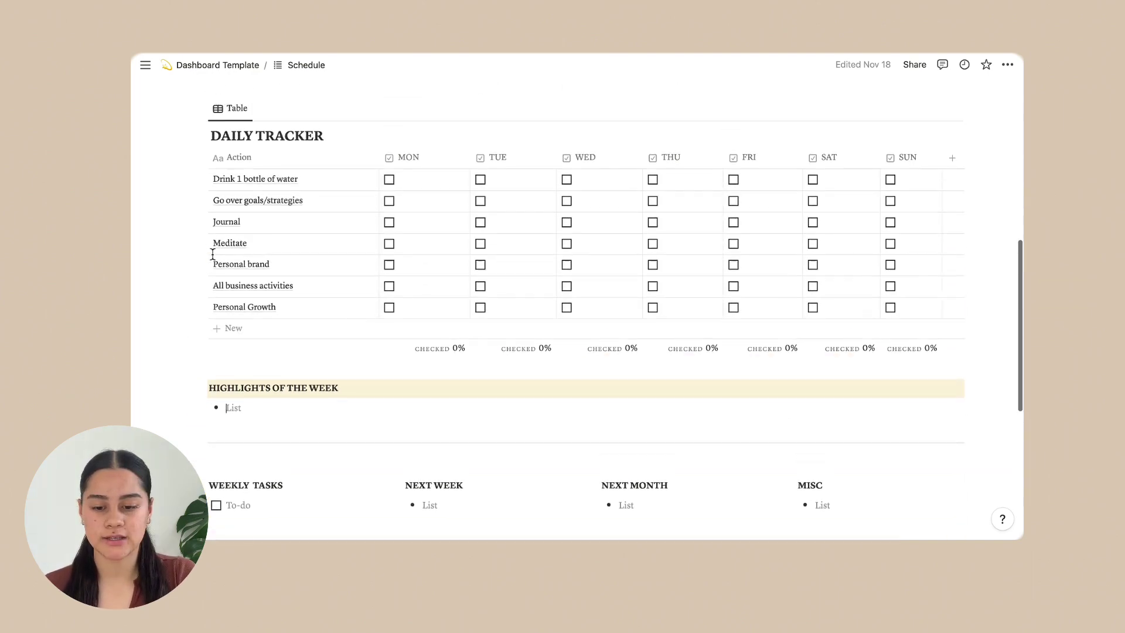
scroll(213, 255, "up", 3)
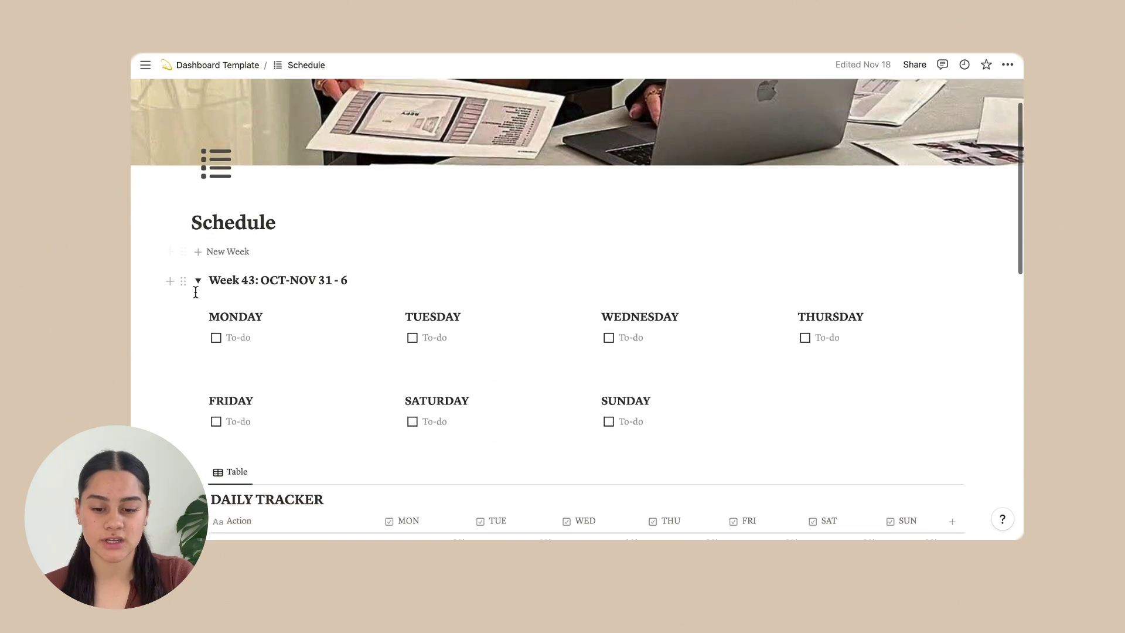
left_click(199, 283)
Step: Open the Archive page and expand, then collapse, Week 42: OCT 24 - 30
scroll(202, 289, "down", 1)
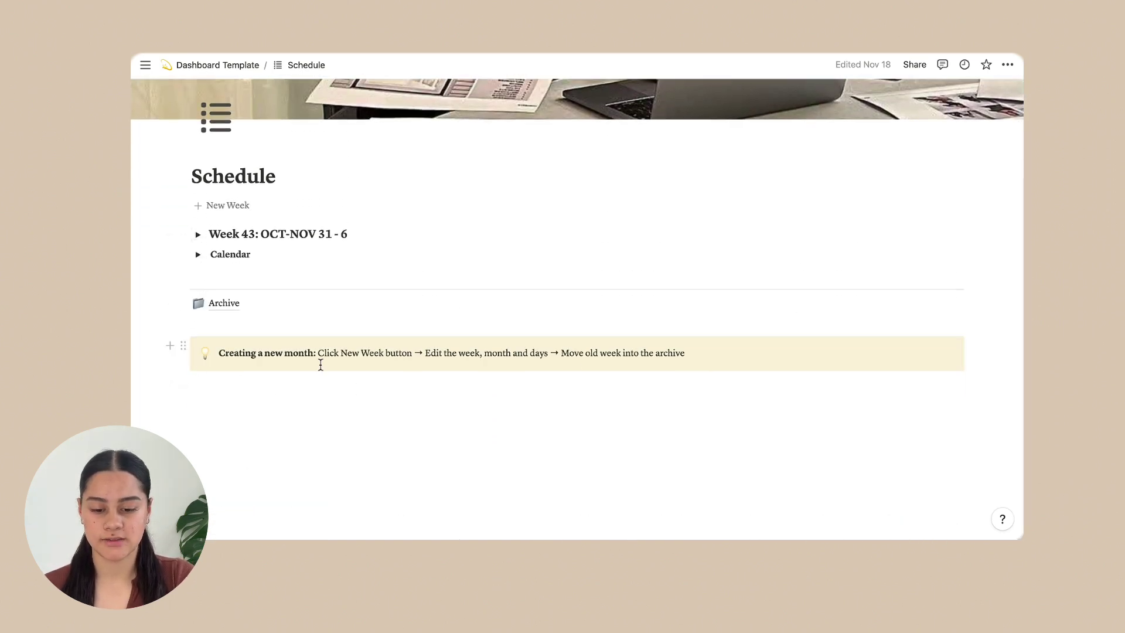
left_click(227, 310)
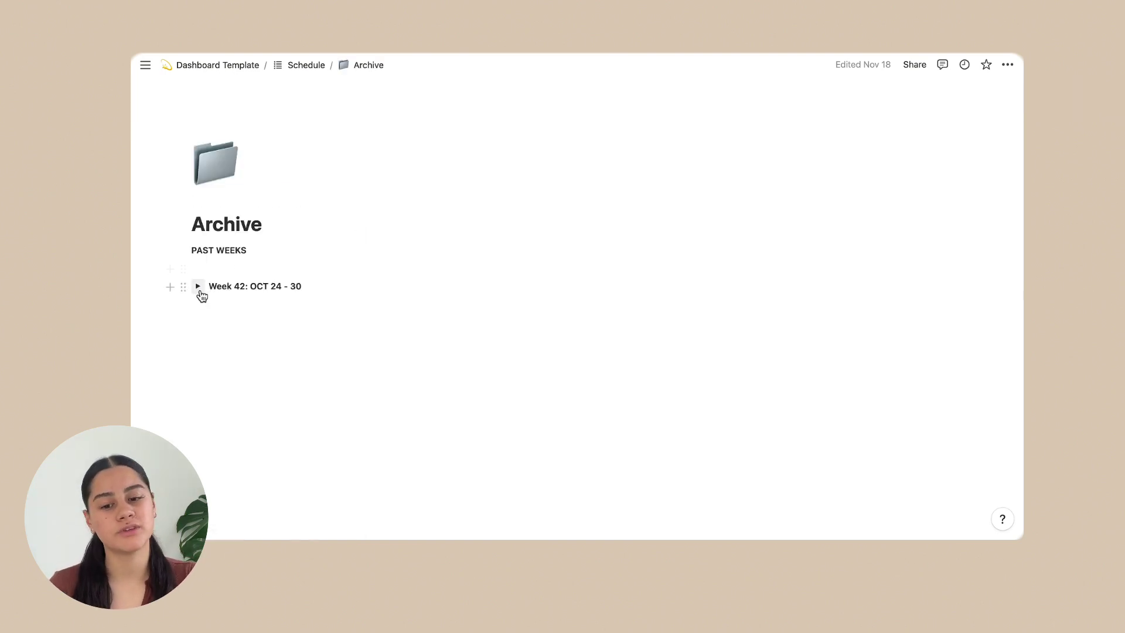
left_click(198, 287)
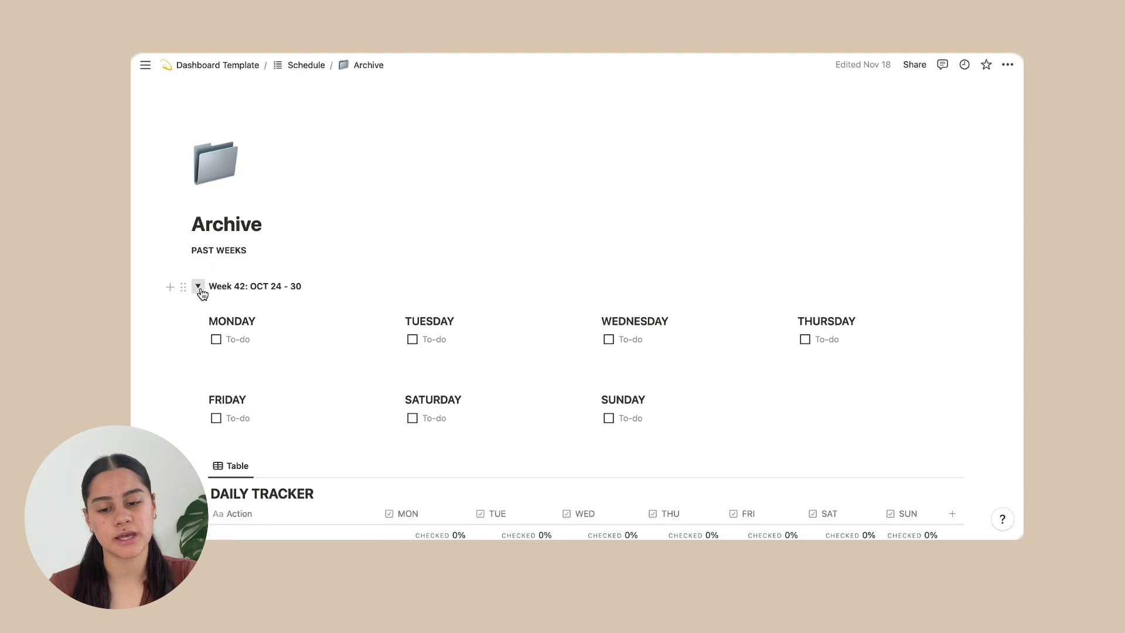
left_click(198, 287)
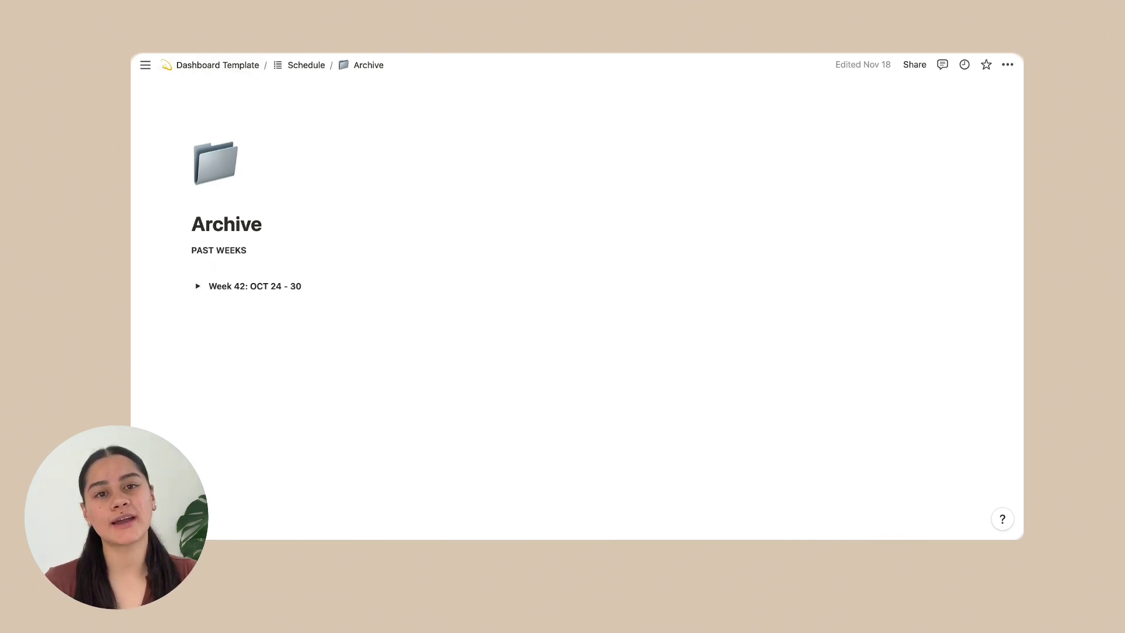
Step: Return to Schedule and close its cover picker without changing the cover
left_click(297, 68)
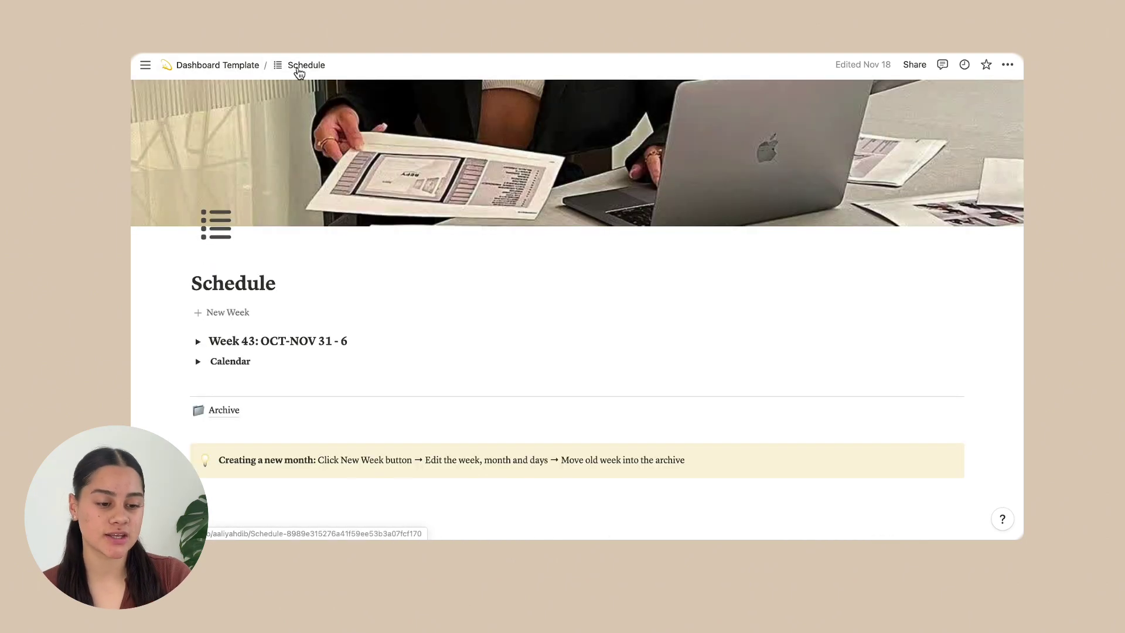
left_click(883, 213)
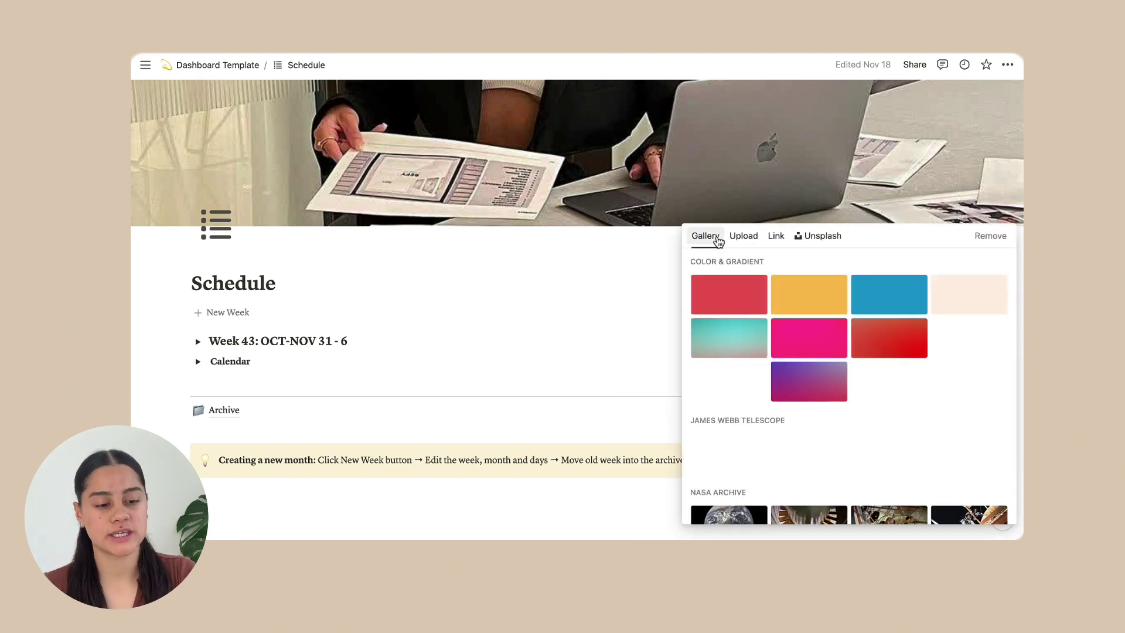
left_click(455, 253)
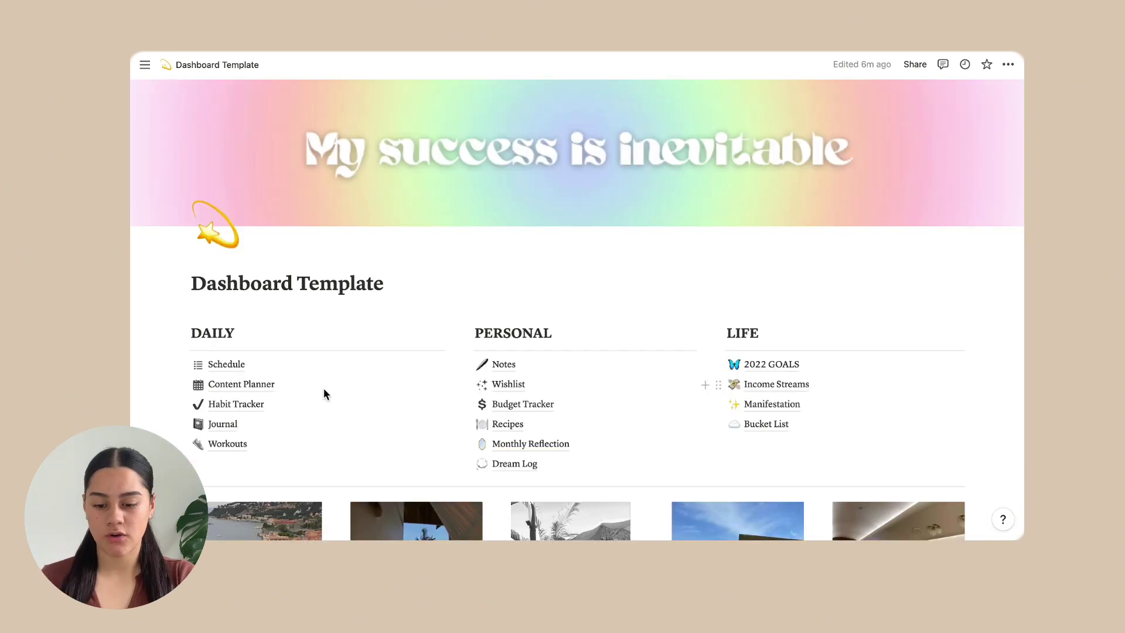
Step: Open Content Planner and scroll through Social Media, Collabs, Other Ideas and the November 2022 calendar
left_click(233, 388)
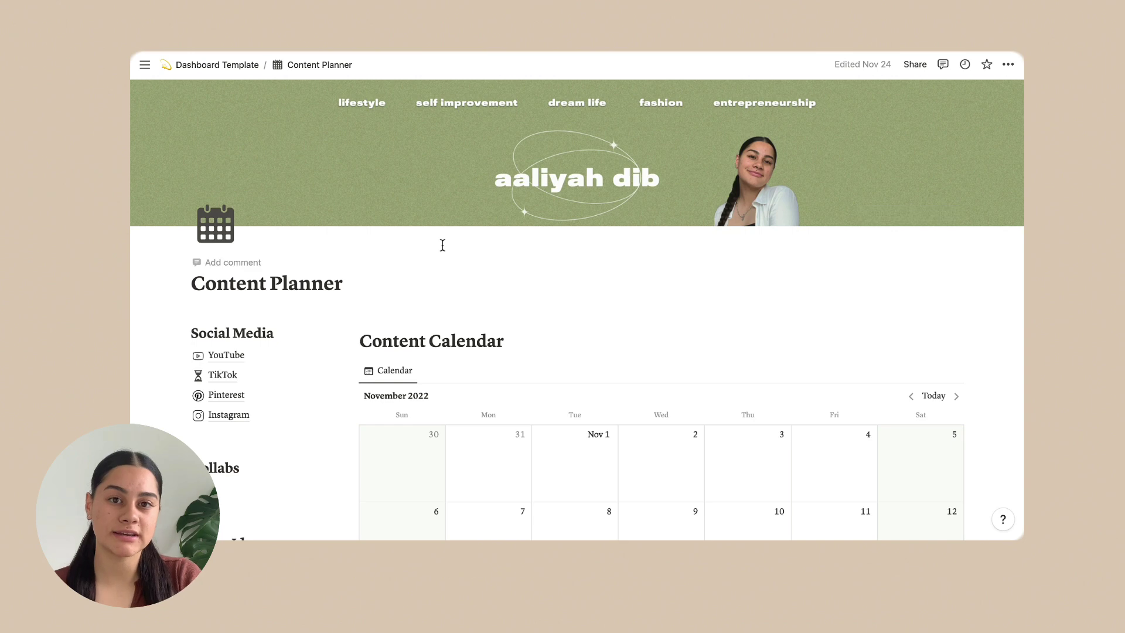
scroll(443, 245, "down", 2)
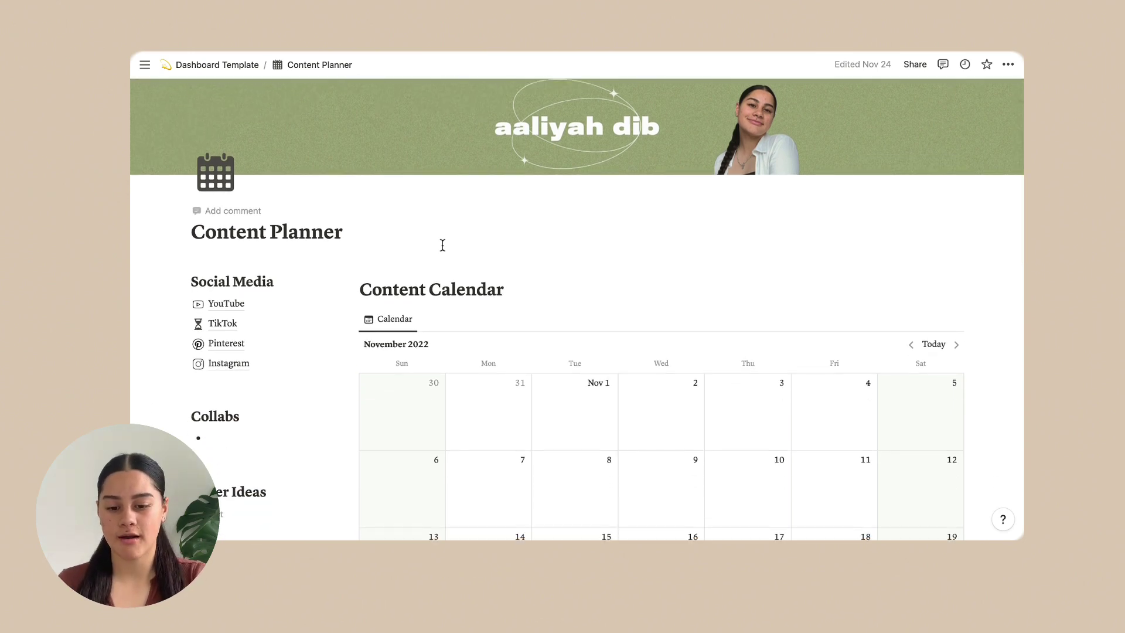
scroll(442, 245, "down", 5)
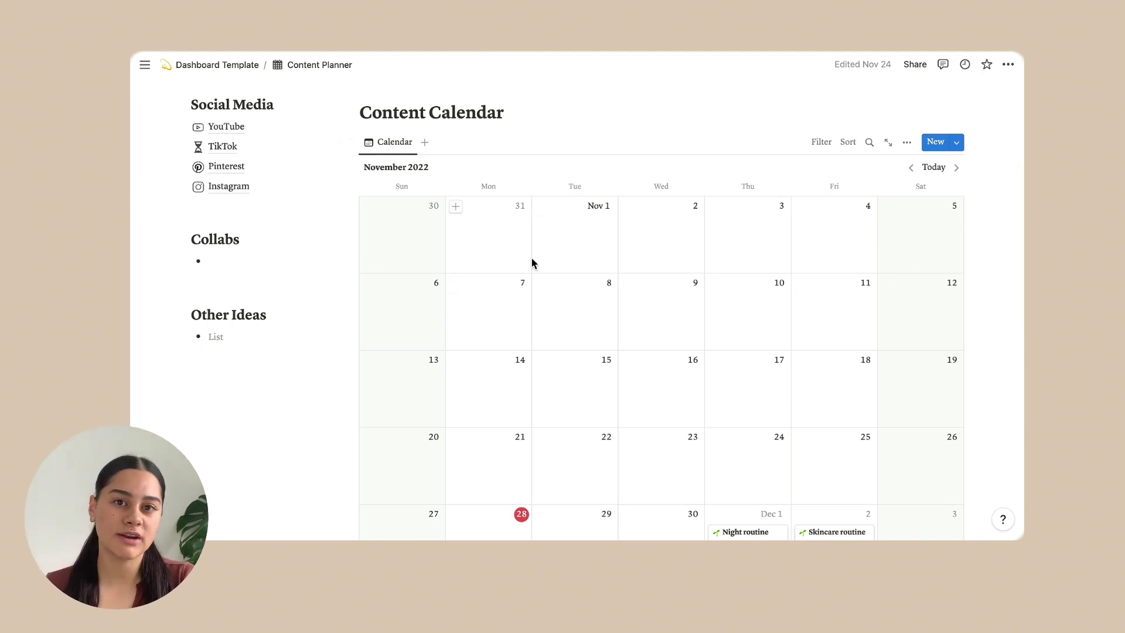
scroll(342, 209, "up", 5)
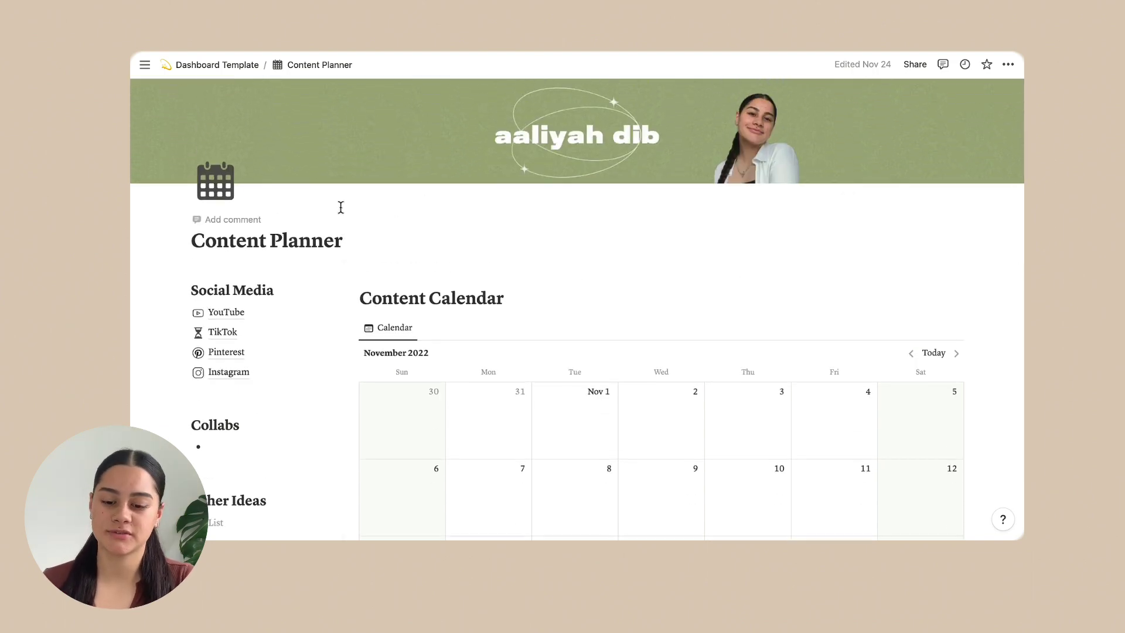
scroll(341, 208, "up", 1)
scroll(341, 208, "down", 3)
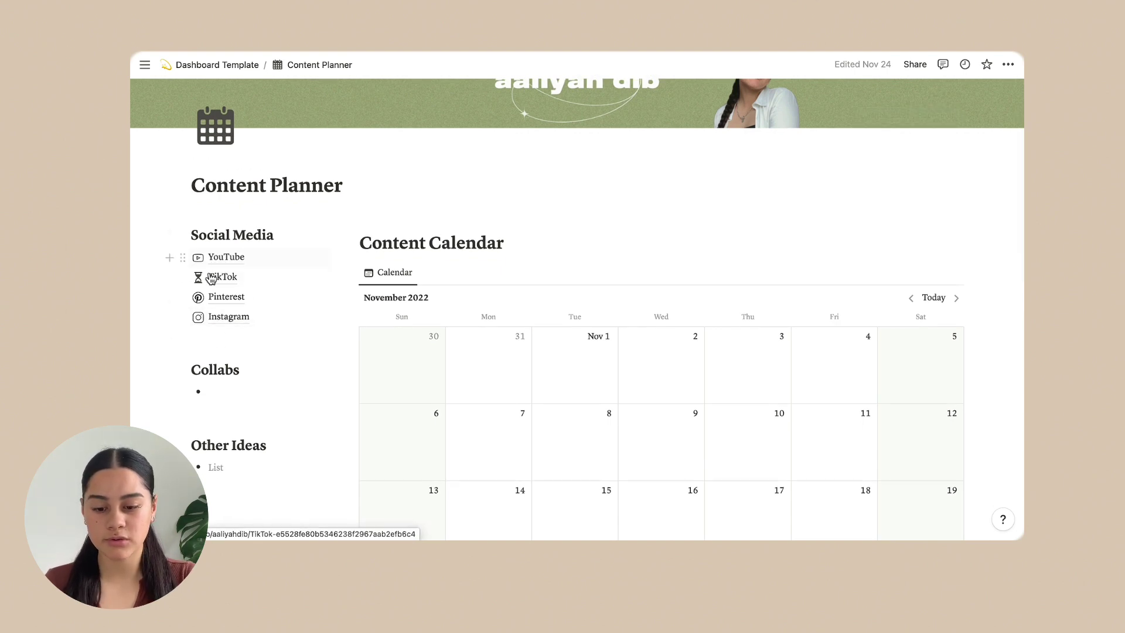
Step: Open the YouTube subpage, check the channel link's URL unchanged, then open YouTube Following
left_click(252, 268)
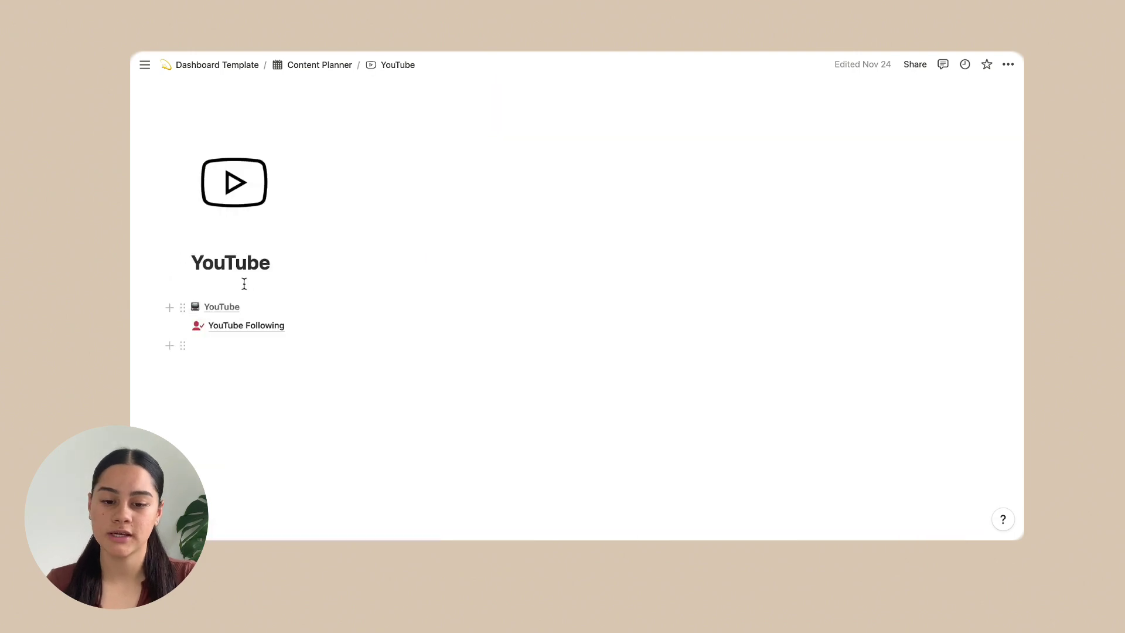
mouse_move(217, 316)
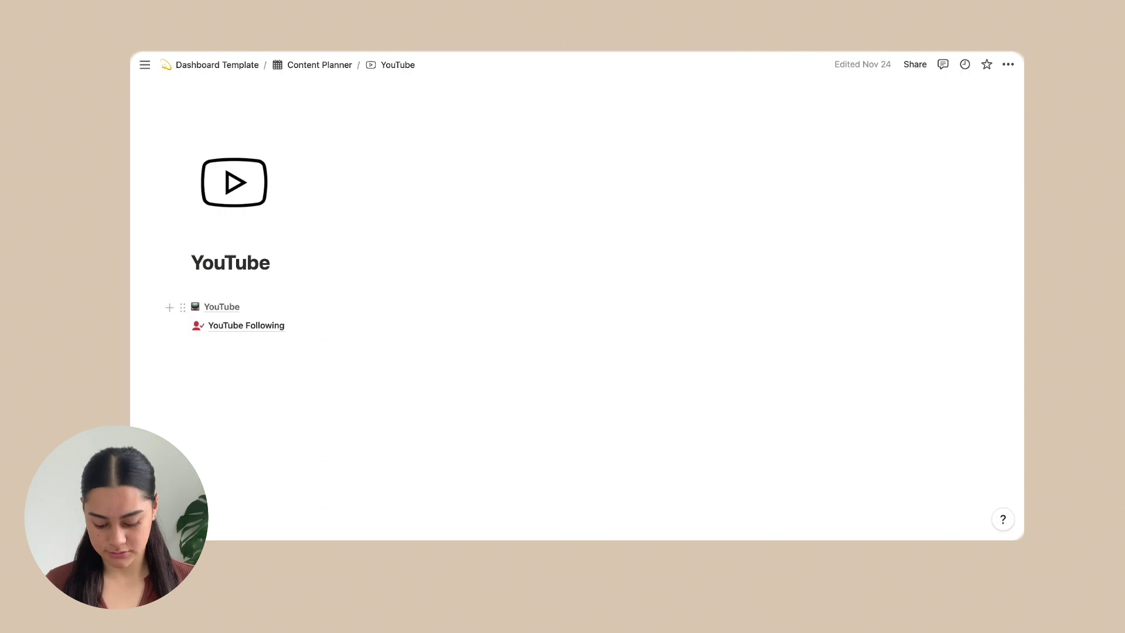
mouse_move(229, 316)
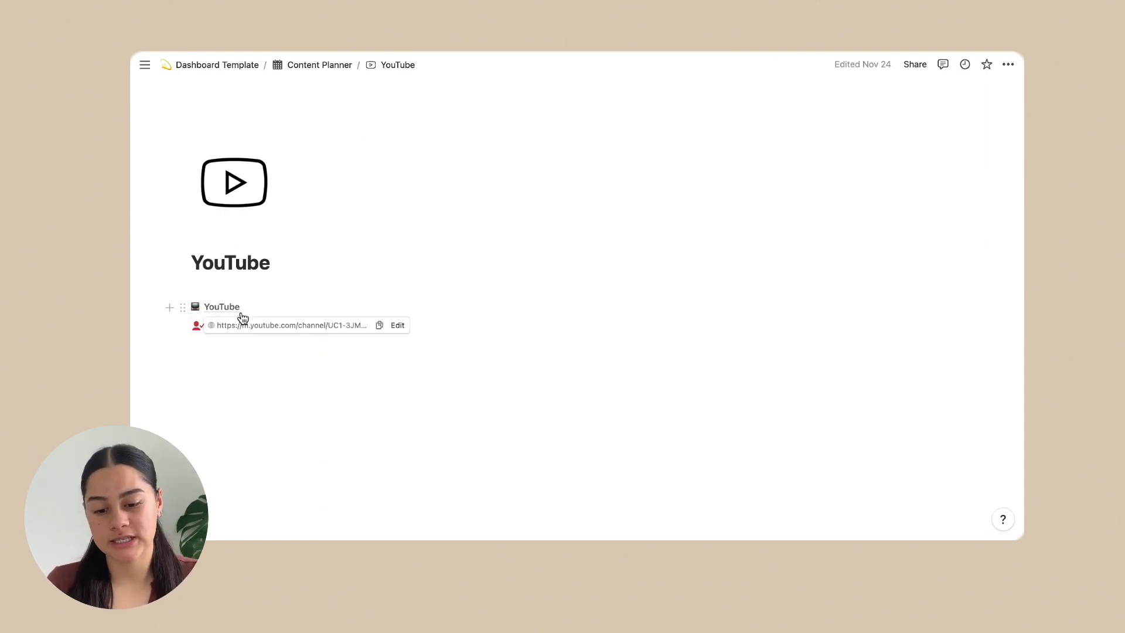
left_click(398, 325)
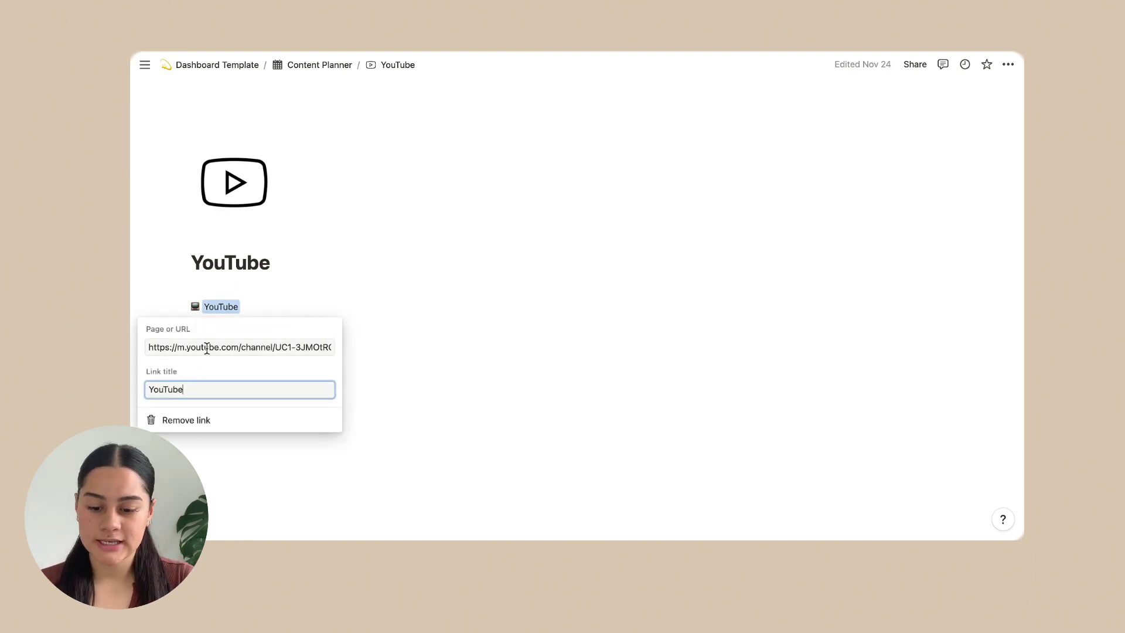
left_click(299, 465)
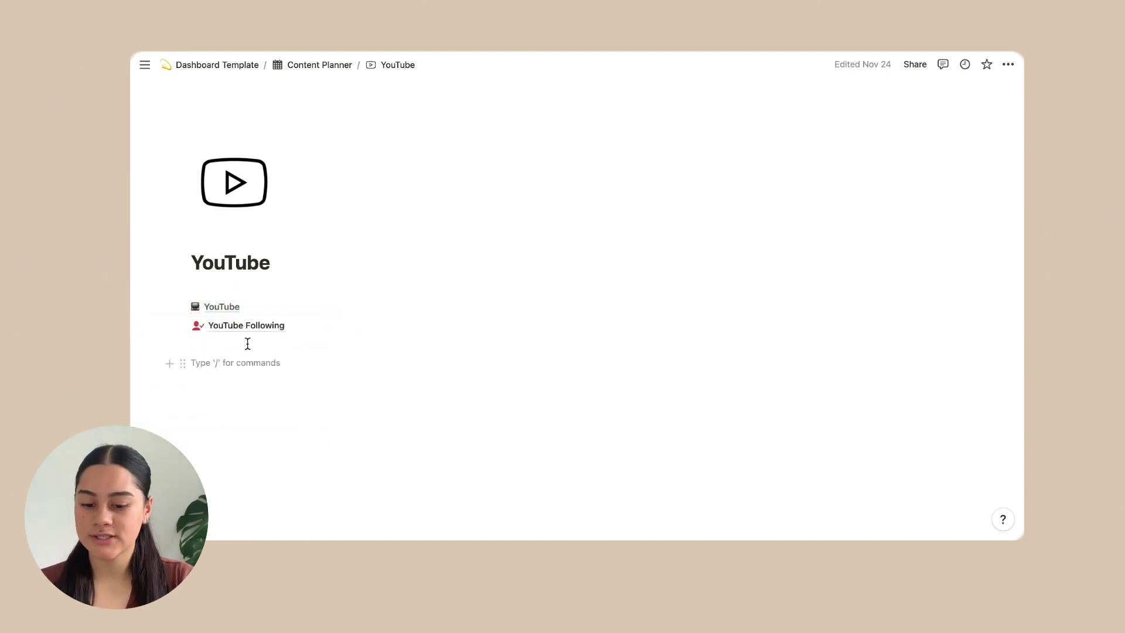
left_click(252, 333)
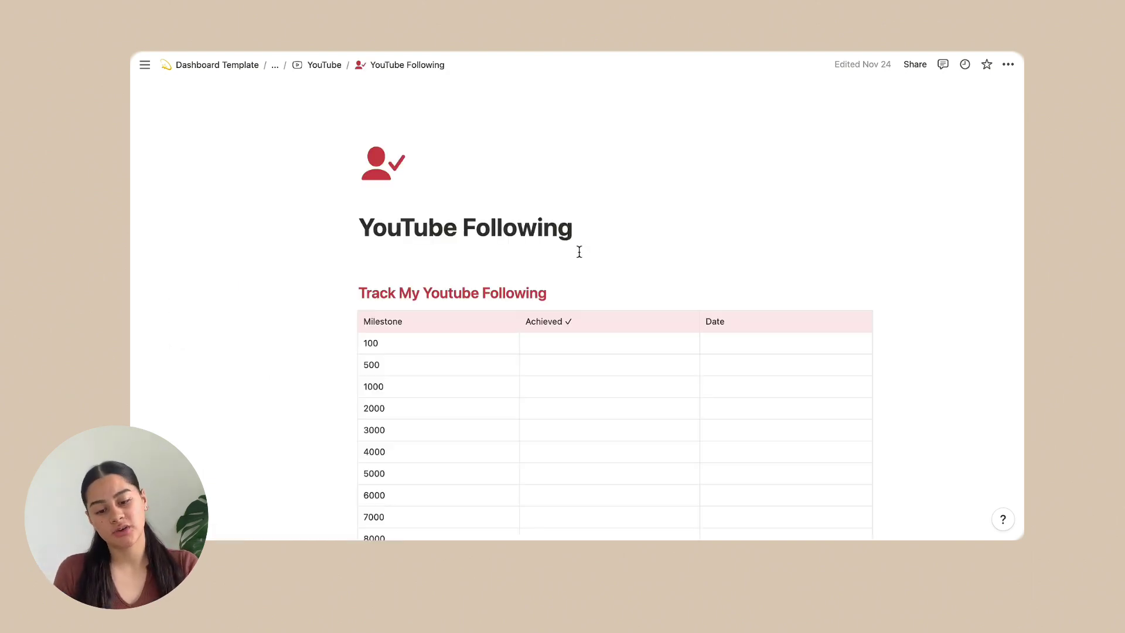
Step: Scroll the Track My Youtube Following table and click into milestone 100's Achieved and Date cells
scroll(579, 252, "down", 2)
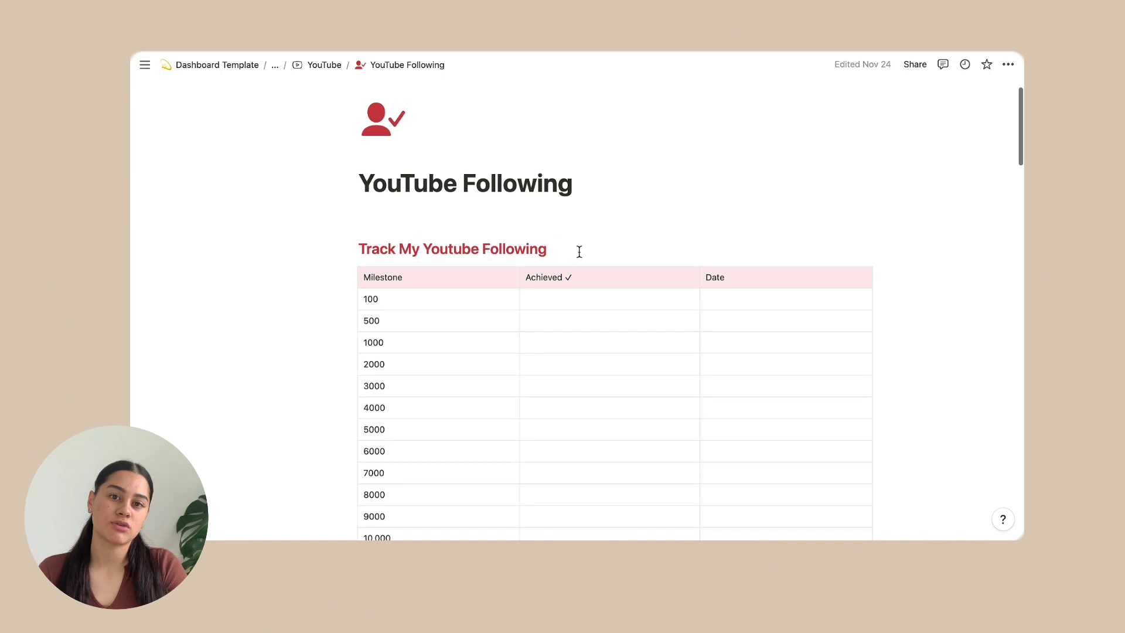
scroll(579, 252, "up", 2)
scroll(677, 314, "down", 3)
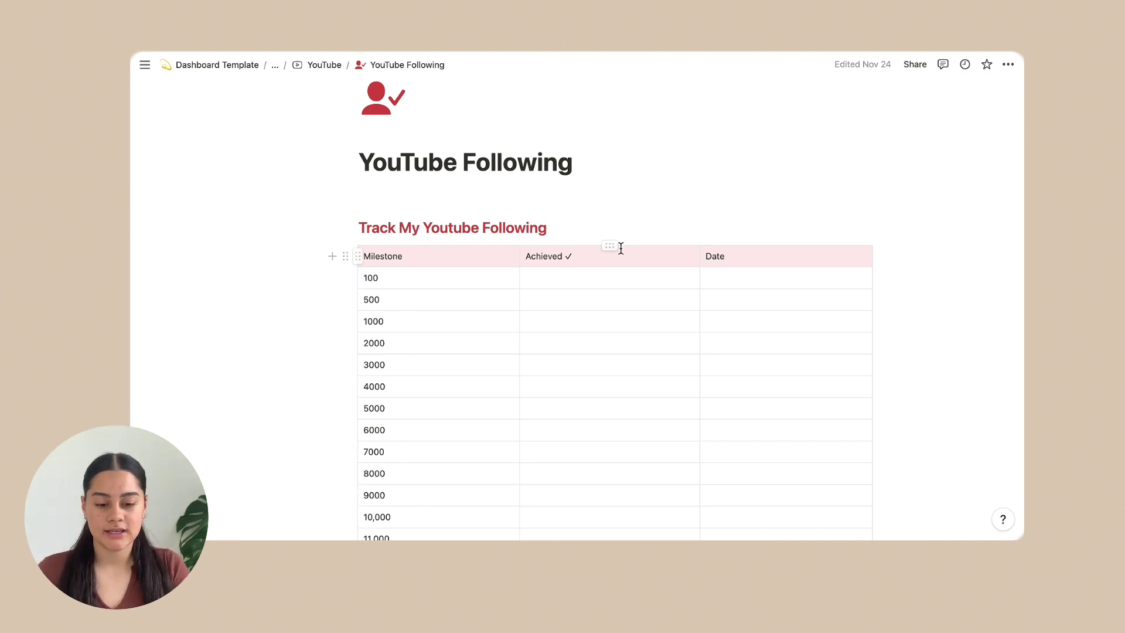
left_click(540, 280)
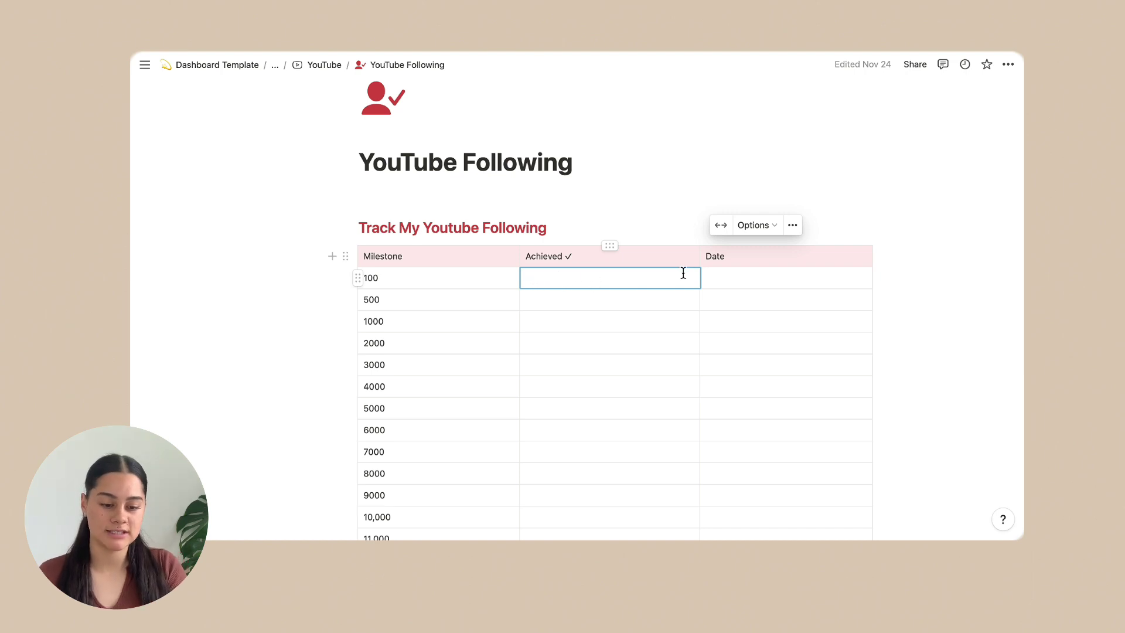
left_click(722, 280)
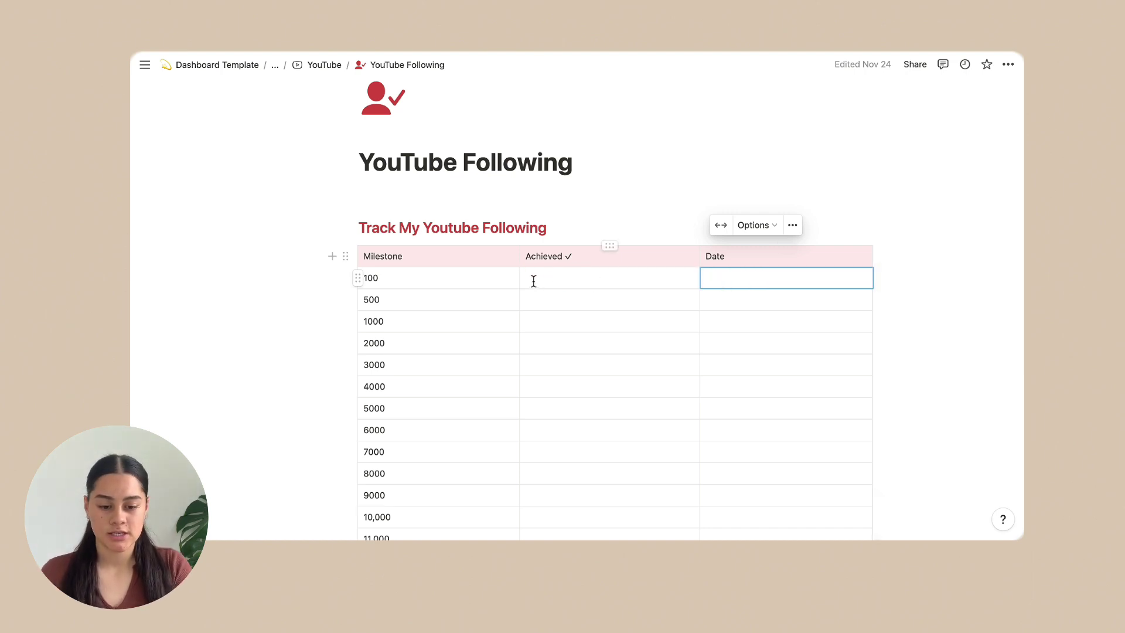
scroll(533, 281, "up", 3)
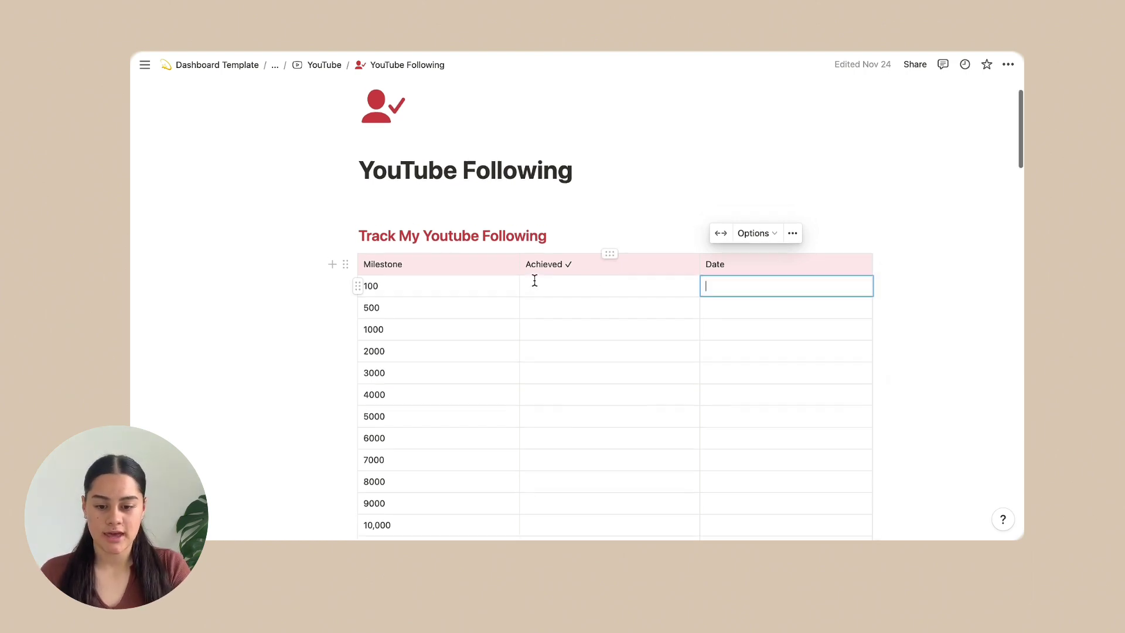
left_click(317, 71)
Step: Return to Content Planner and scroll down through its Project Tracker and Music song library
left_click(289, 71)
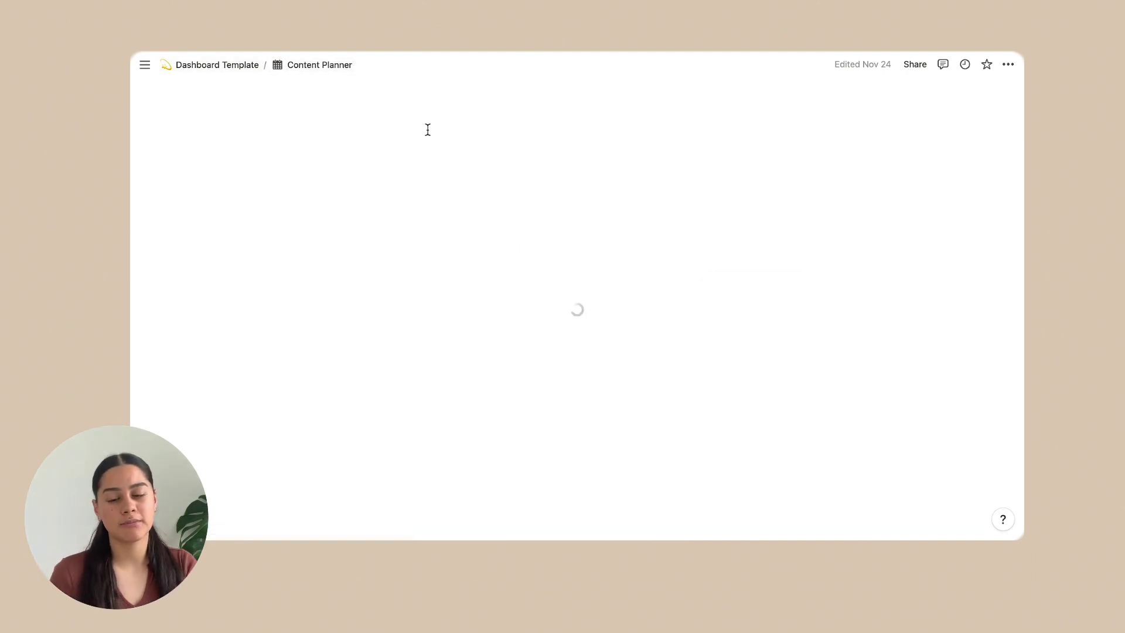
scroll(347, 284, "down", 3)
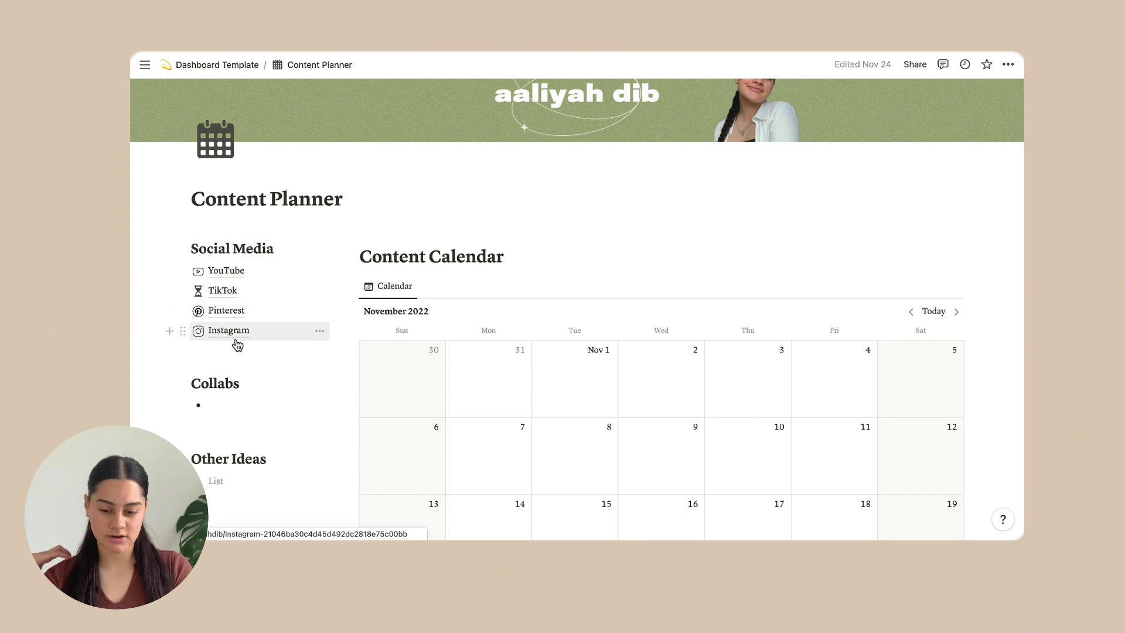
scroll(250, 384, "down", 2)
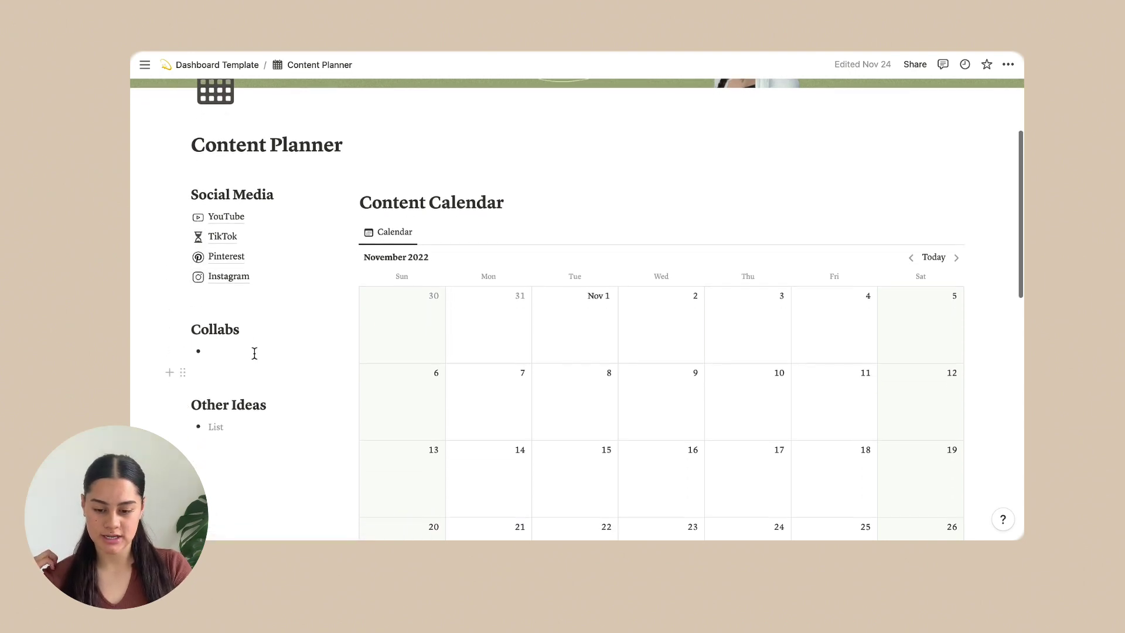
scroll(233, 360, "down", 1)
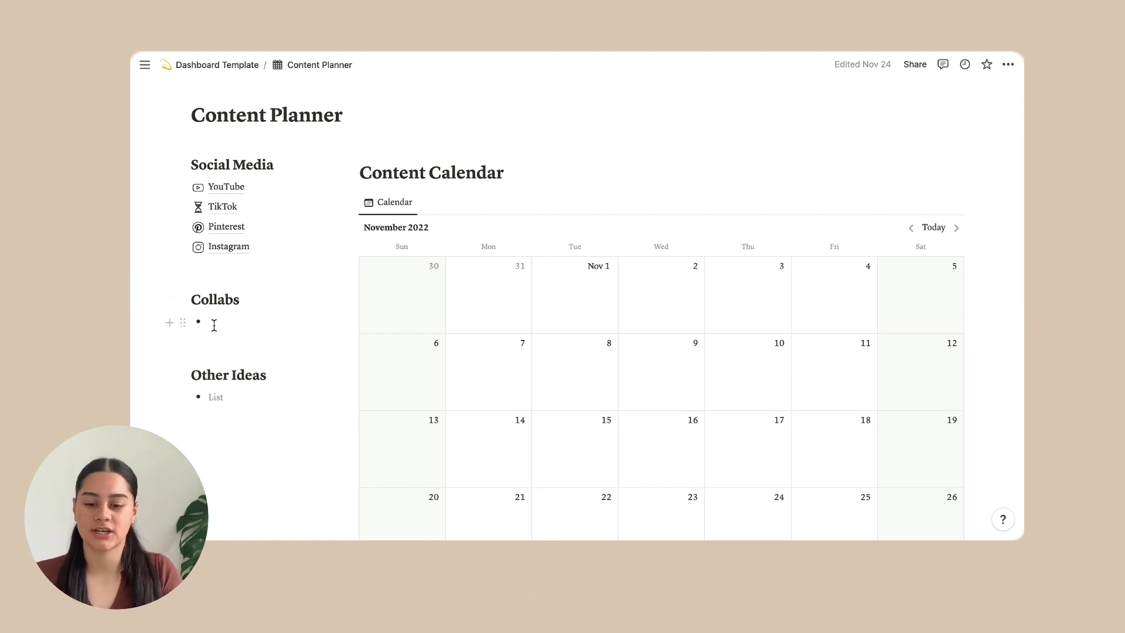
scroll(213, 326, "down", 2)
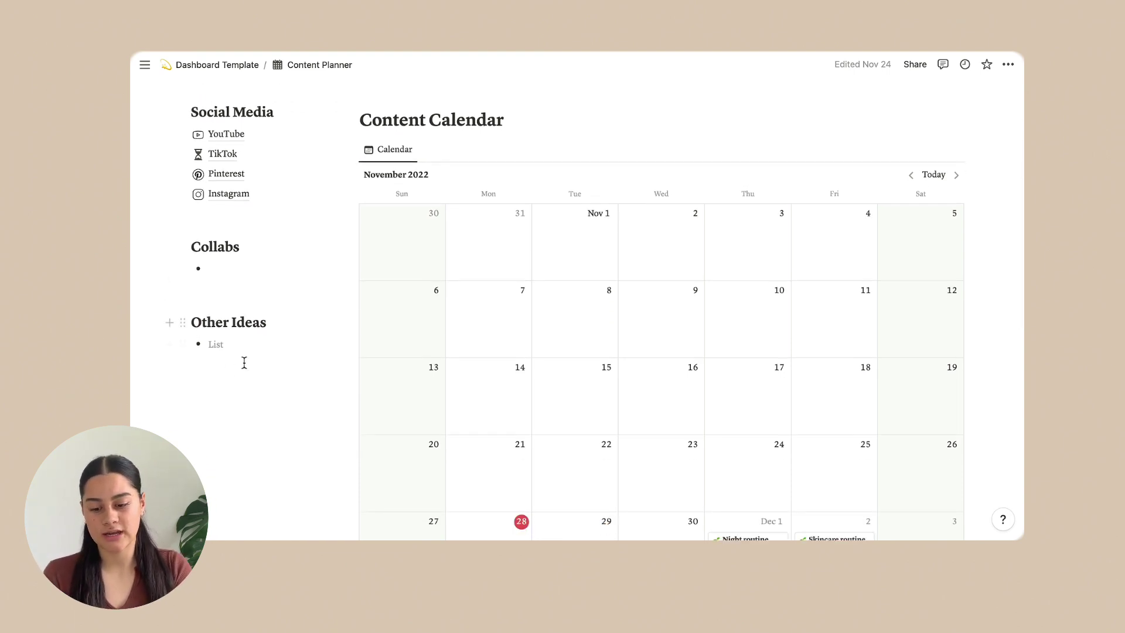
scroll(234, 415, "down", 2)
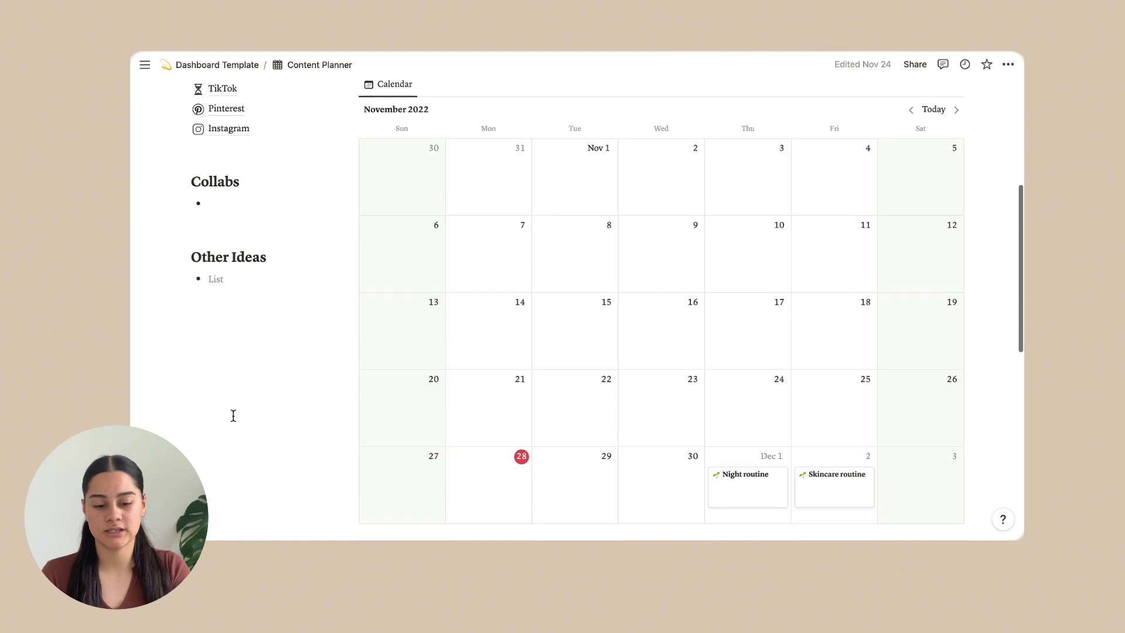
scroll(620, 431, "down", 6)
scroll(620, 432, "down", 5)
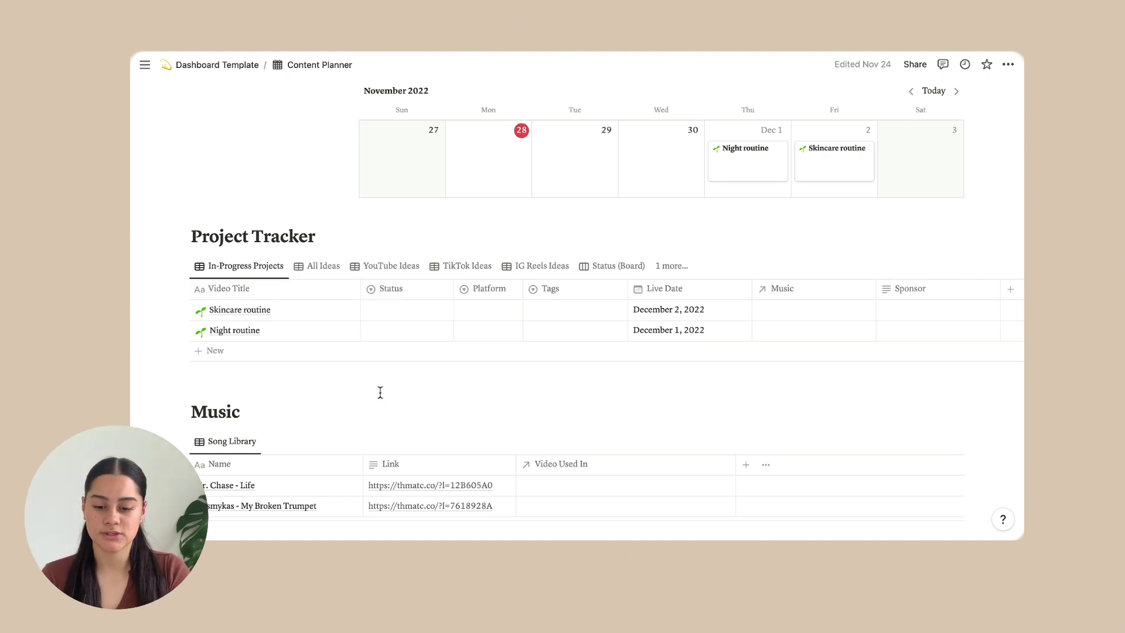
scroll(380, 392, "down", 3)
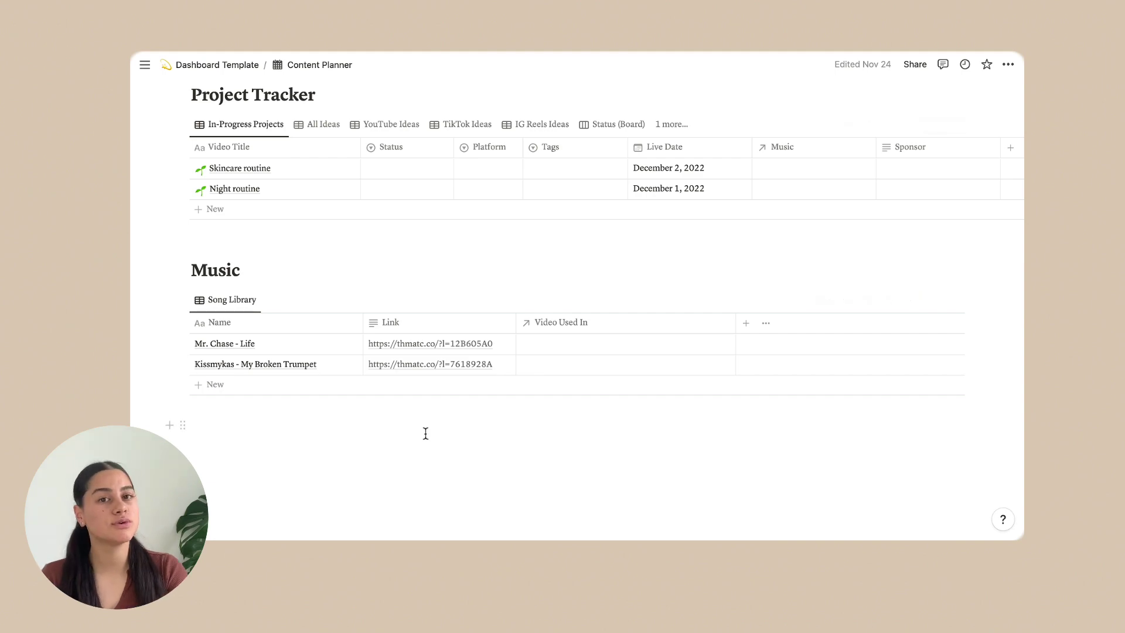
scroll(425, 434, "down", 1)
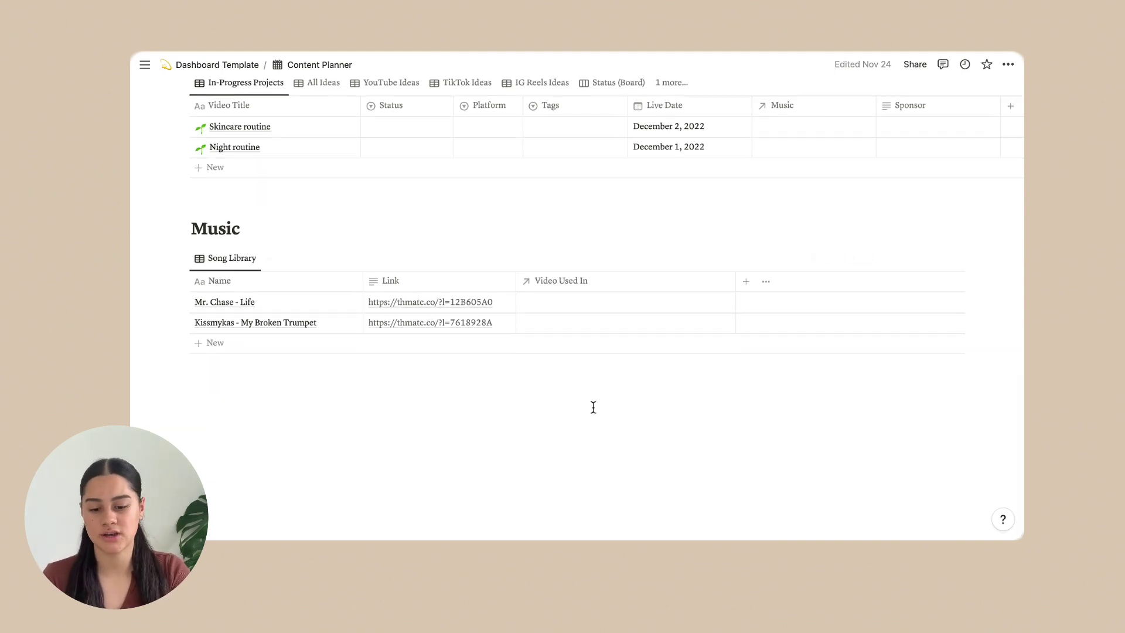
scroll(594, 407, "up", 15)
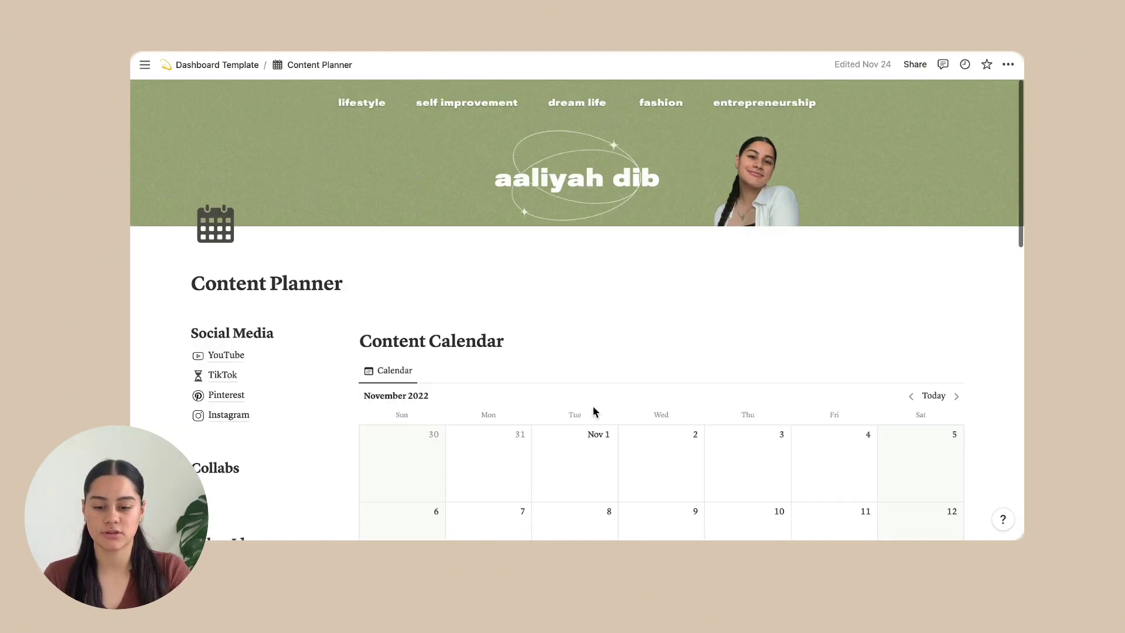
Step: Go back to Dashboard Template, open Habit Tracker and expand the November habit table
key("super+bracketleft")
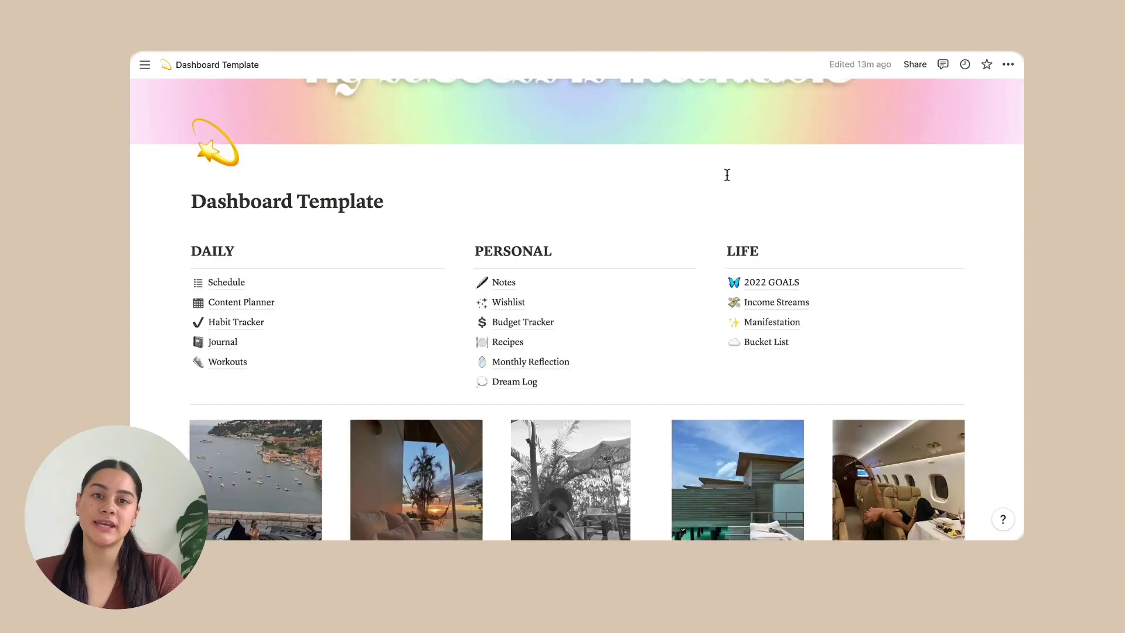
left_click(228, 323)
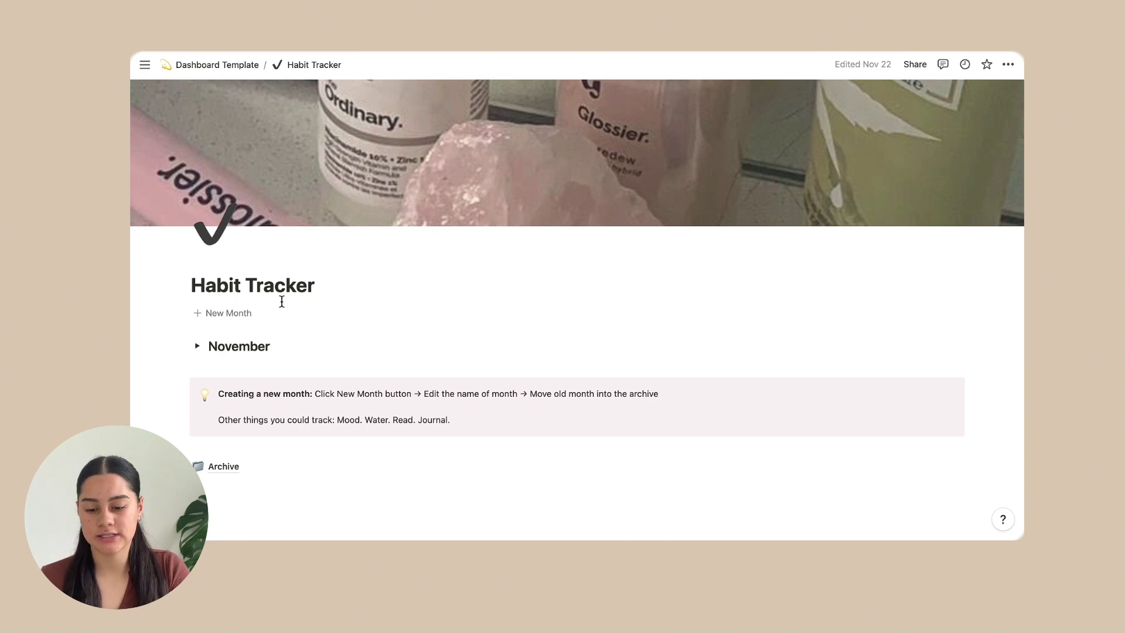
left_click(198, 346)
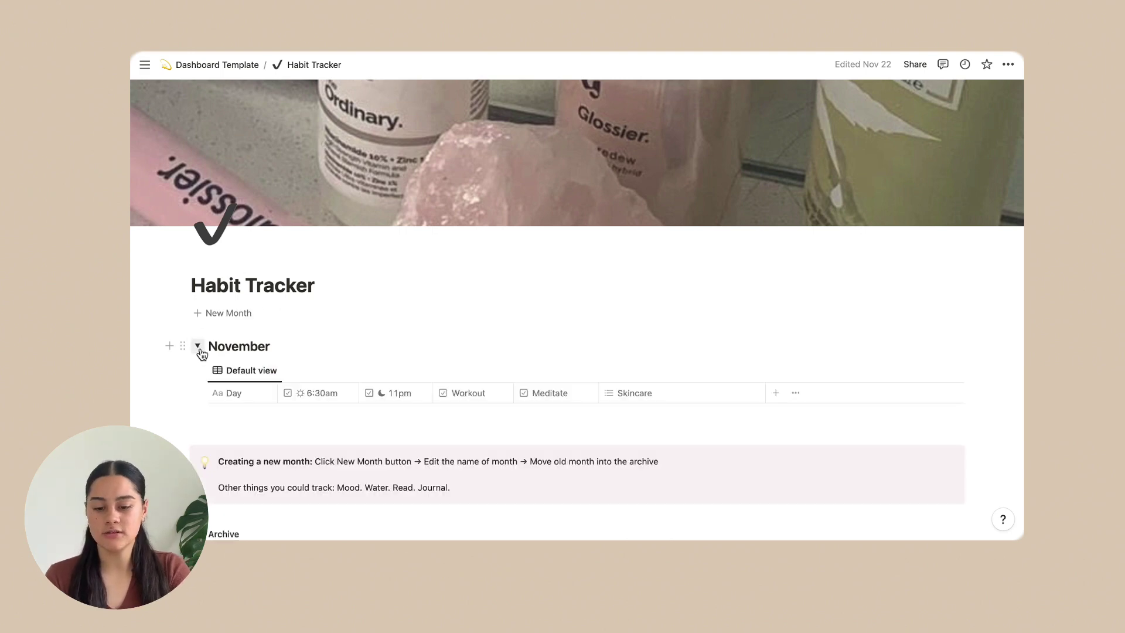
scroll(521, 342, "down", 3)
scroll(324, 146, "down", 3)
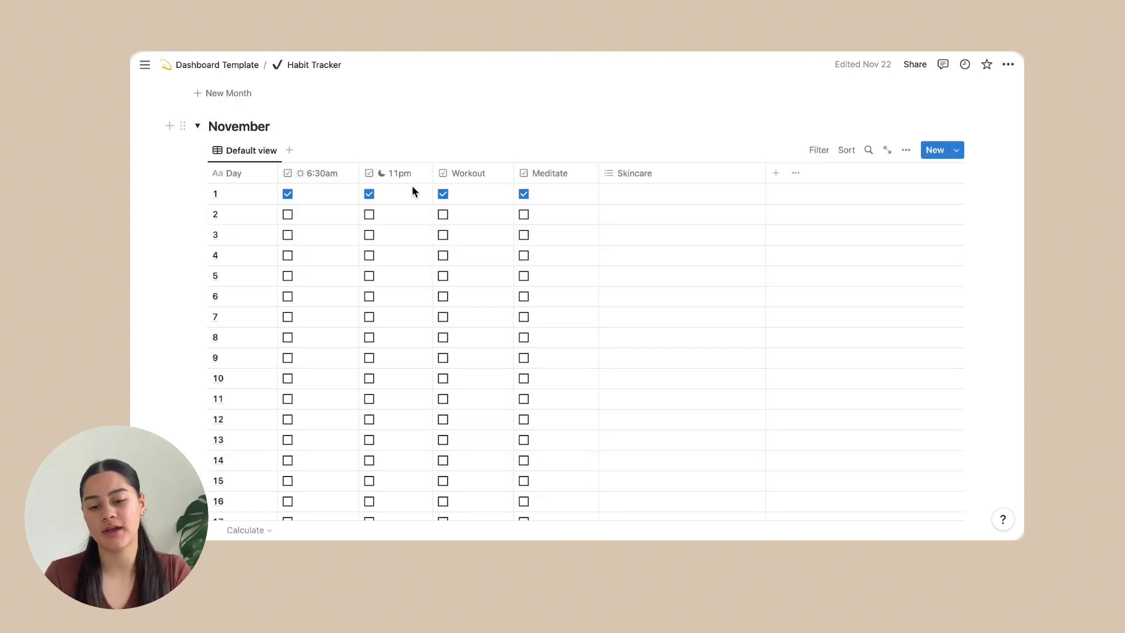
Step: Untick day 1's 11pm, Workout and Meditate habits, leaving Skincare unchanged, and collapse November
left_click(379, 195)
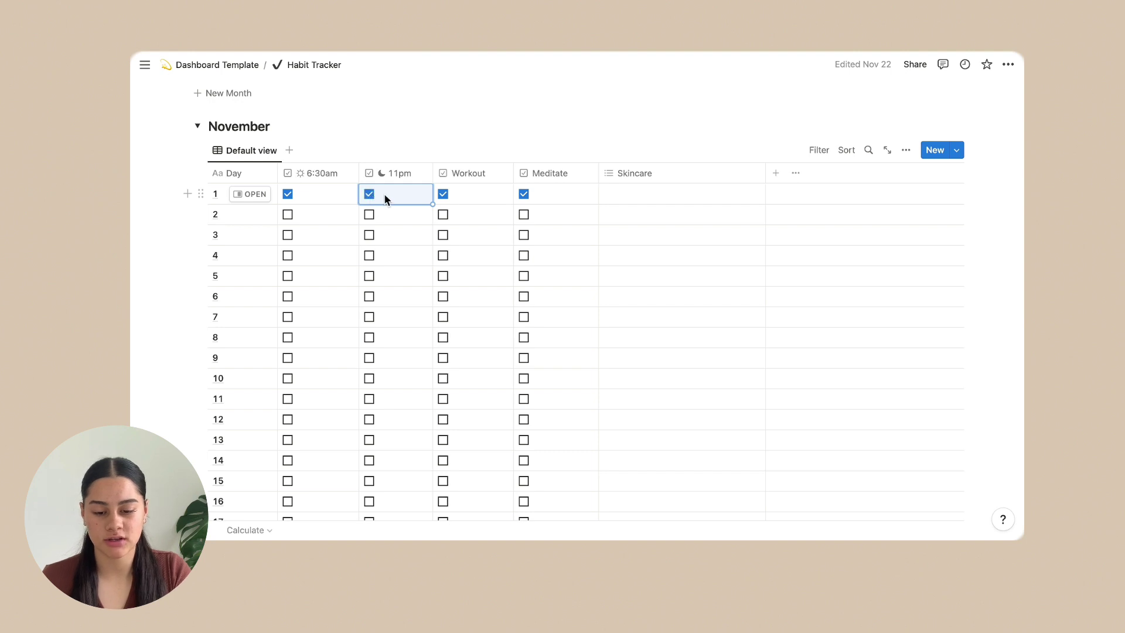
left_click(445, 195)
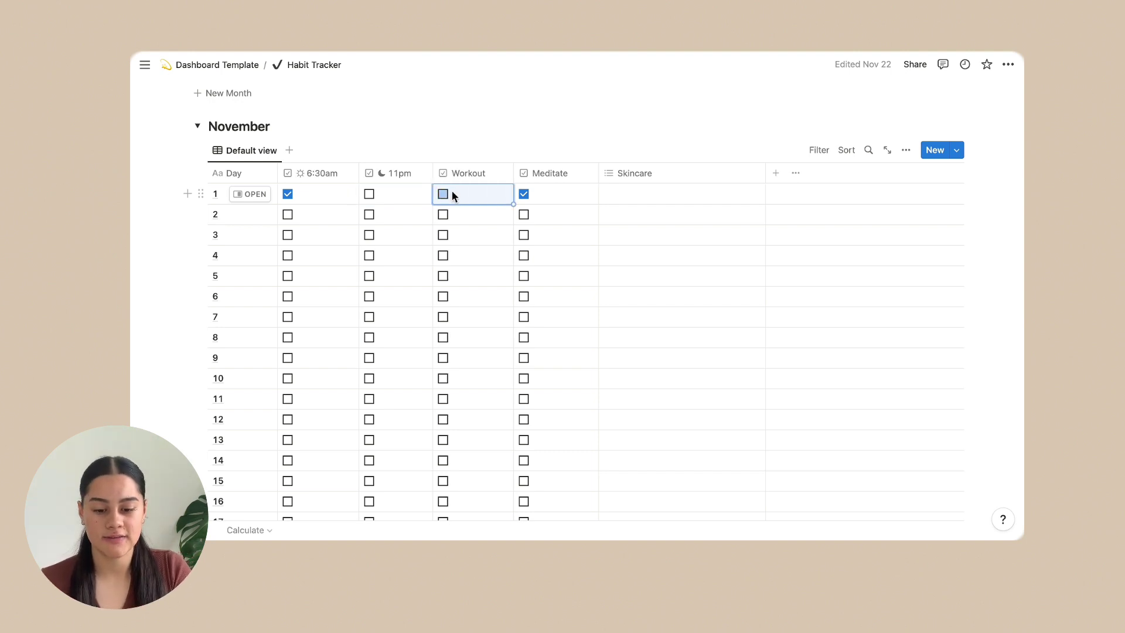
left_click(523, 195)
left_click(635, 192)
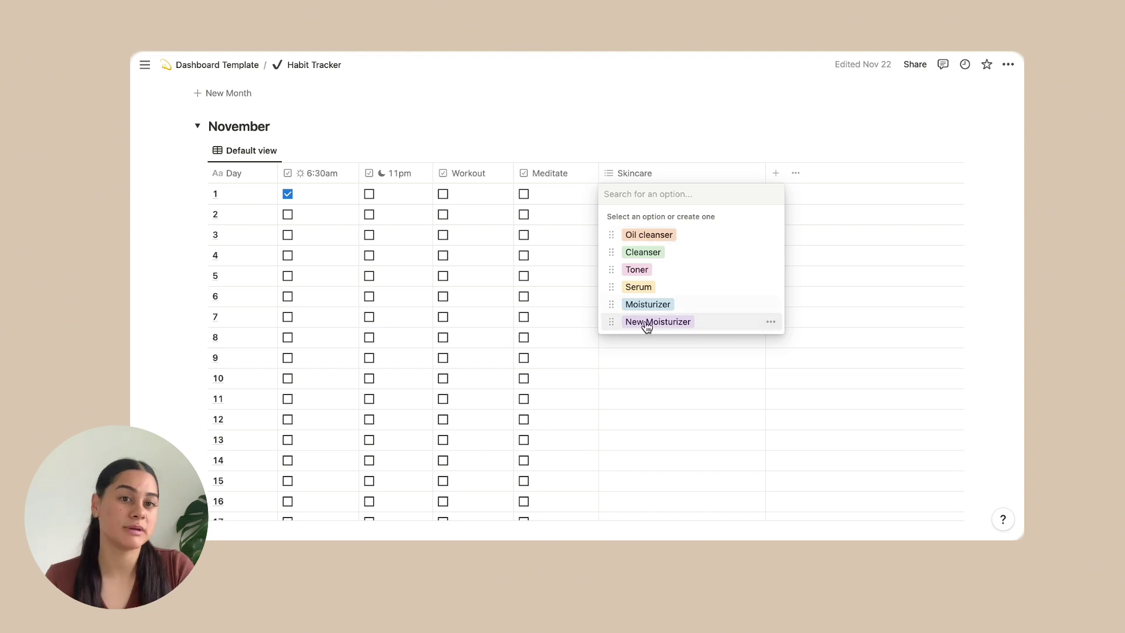
left_click(646, 349)
scroll(299, 191, "up", 1)
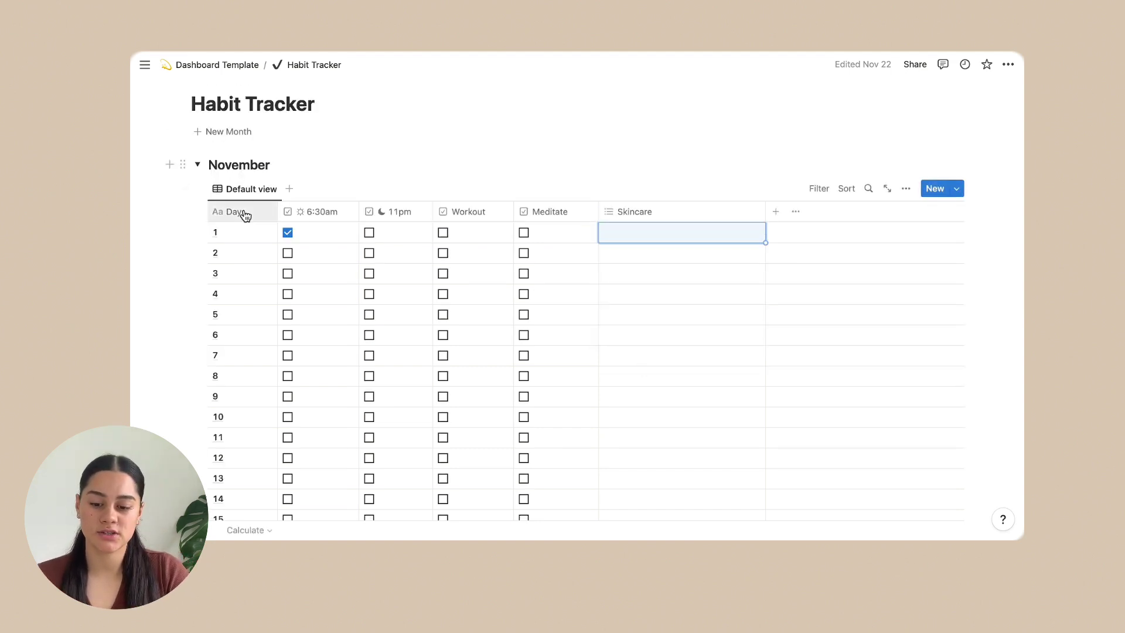
left_click(198, 166)
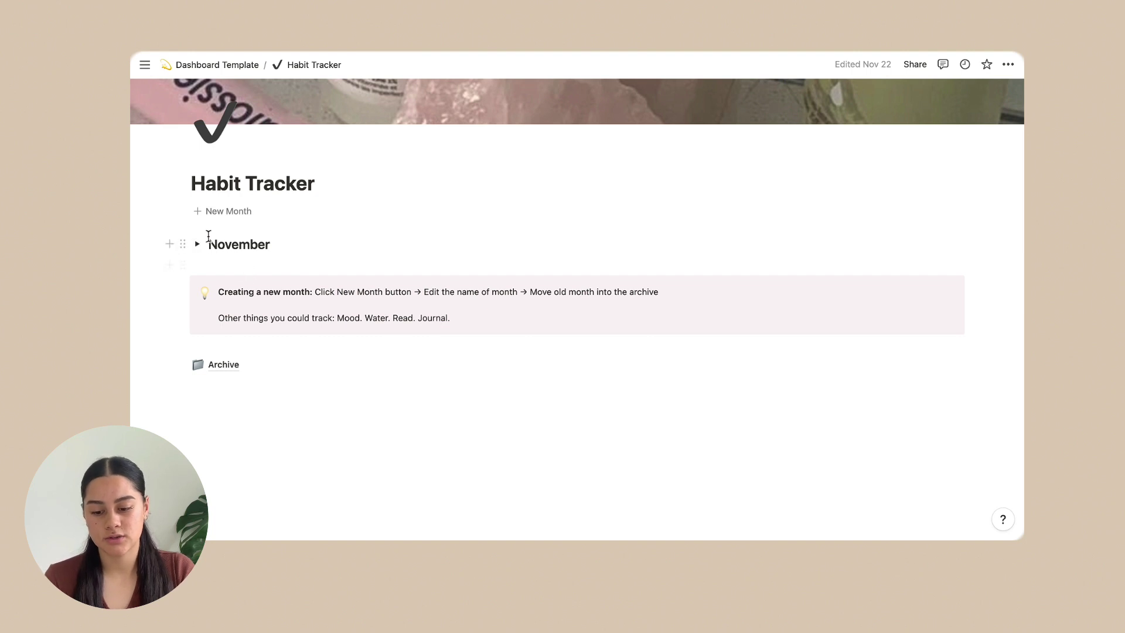
Step: Toggle the November section once more and drag it toward the Archive page
left_click(198, 245)
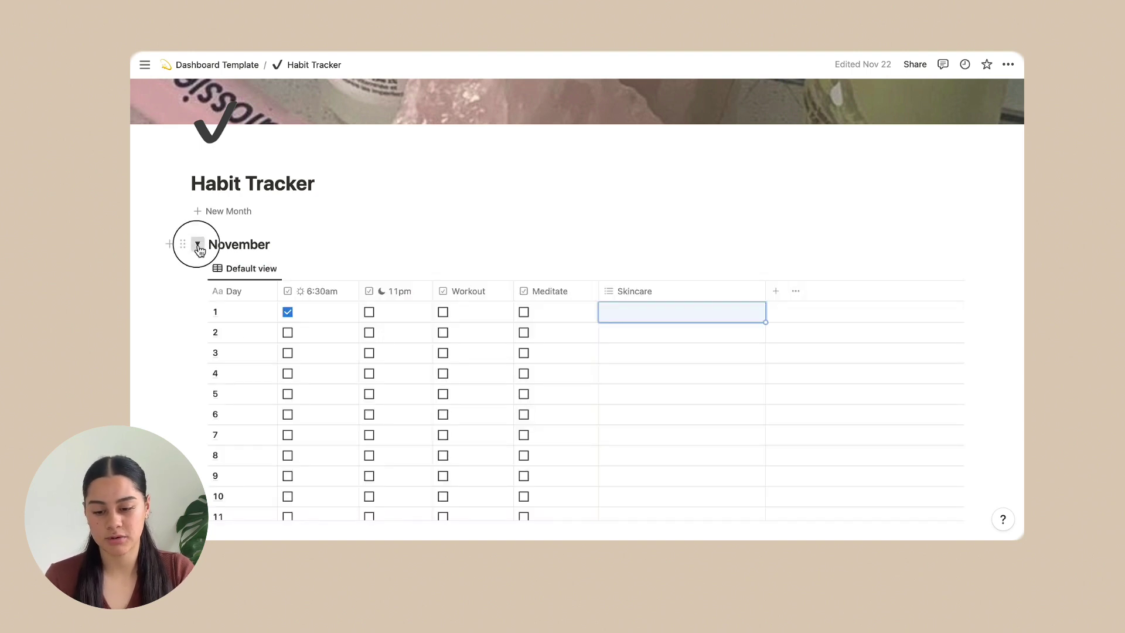
left_click(198, 245)
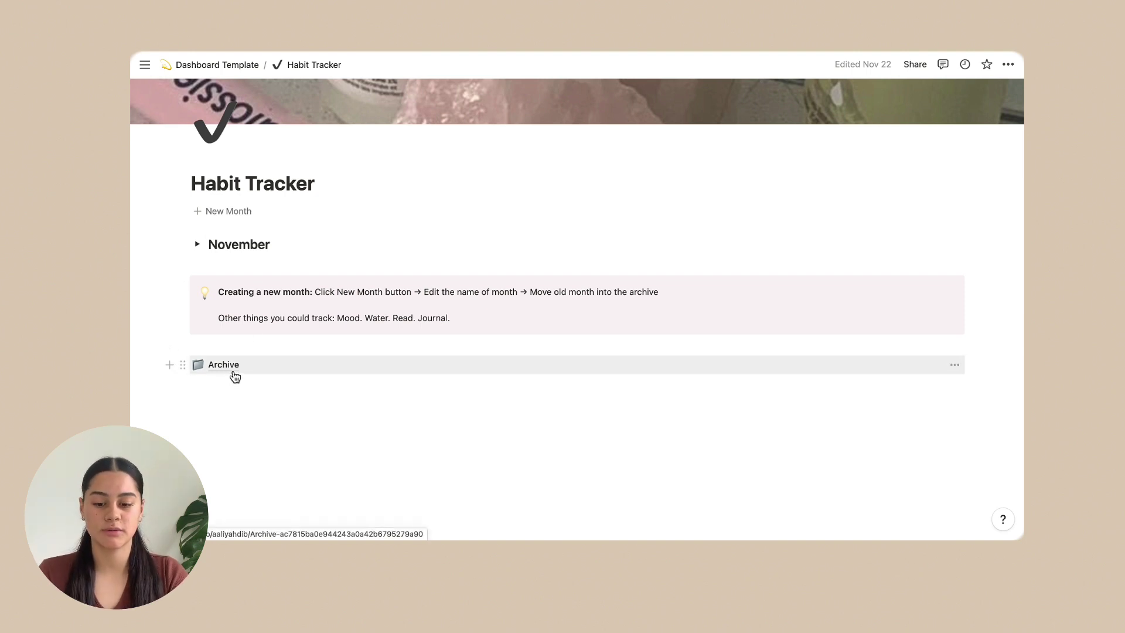
mouse_move(183, 245)
left_mouse_down()
mouse_move(243, 372)
mouse_move(226, 369)
mouse_move(221, 251)
mouse_move(186, 242)
left_mouse_up()
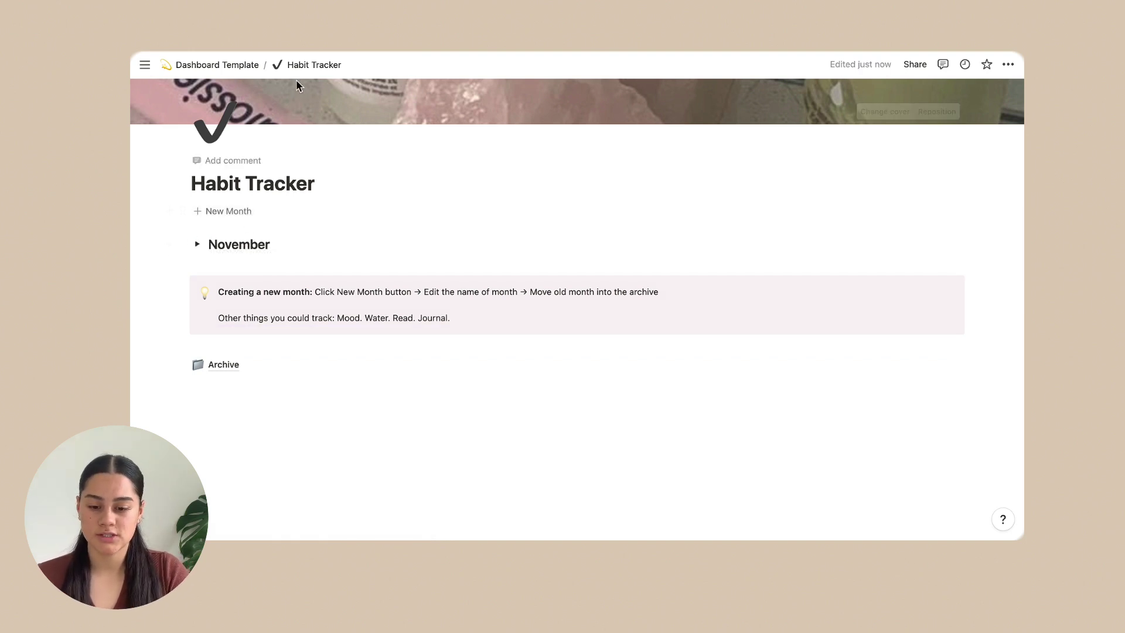
scroll(290, 141, "up", 3)
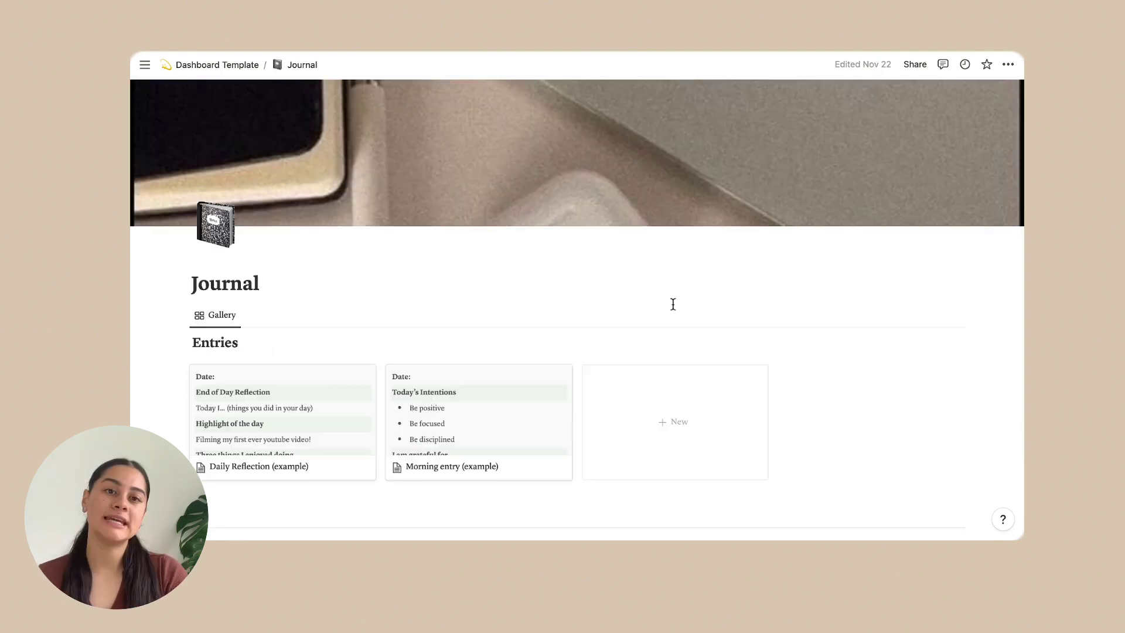
Step: Preview the Morning entry (example) and Daily Reflection (example) journal cards
scroll(673, 304, "down", 1)
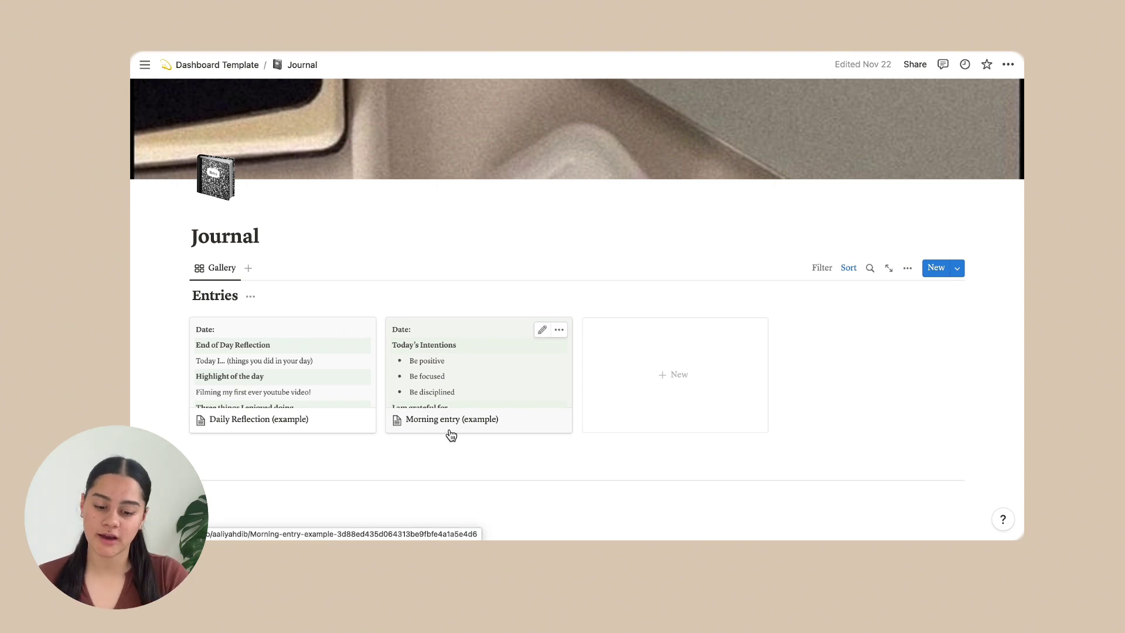
left_click(470, 390)
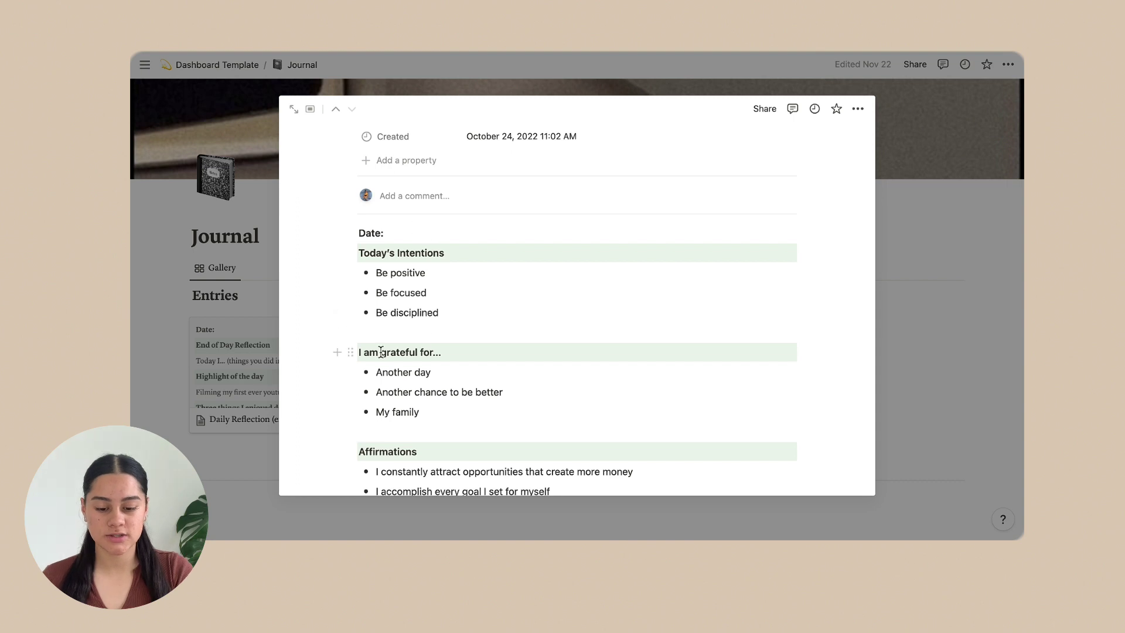
scroll(450, 349, "down", 3)
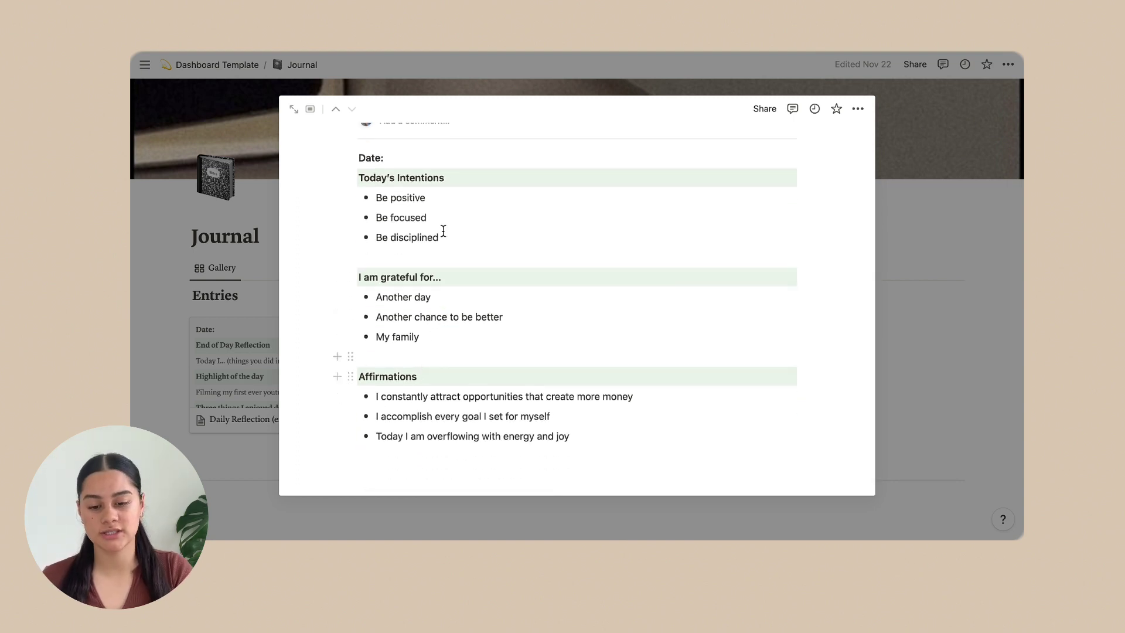
left_click(346, 87)
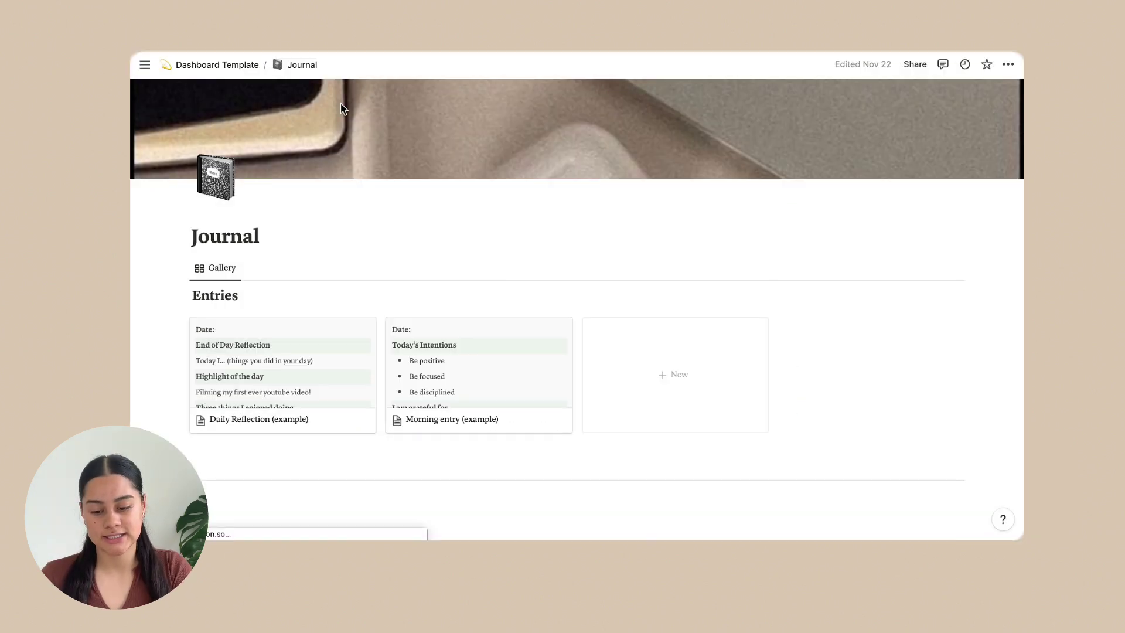
left_click(236, 398)
scroll(492, 312, "down", 8)
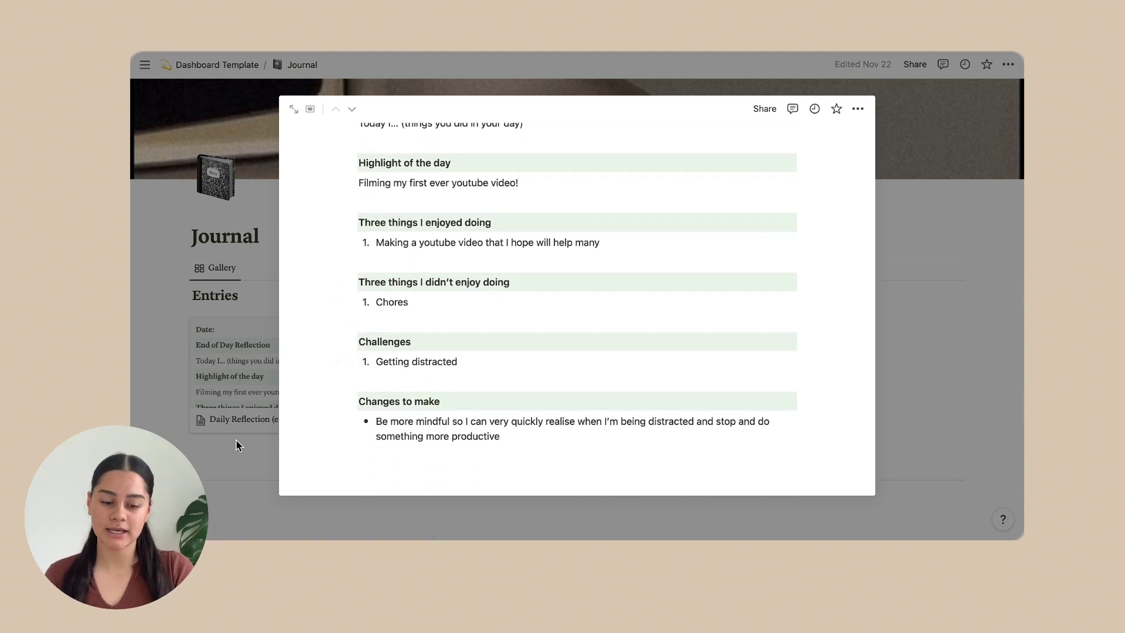
left_click(234, 462)
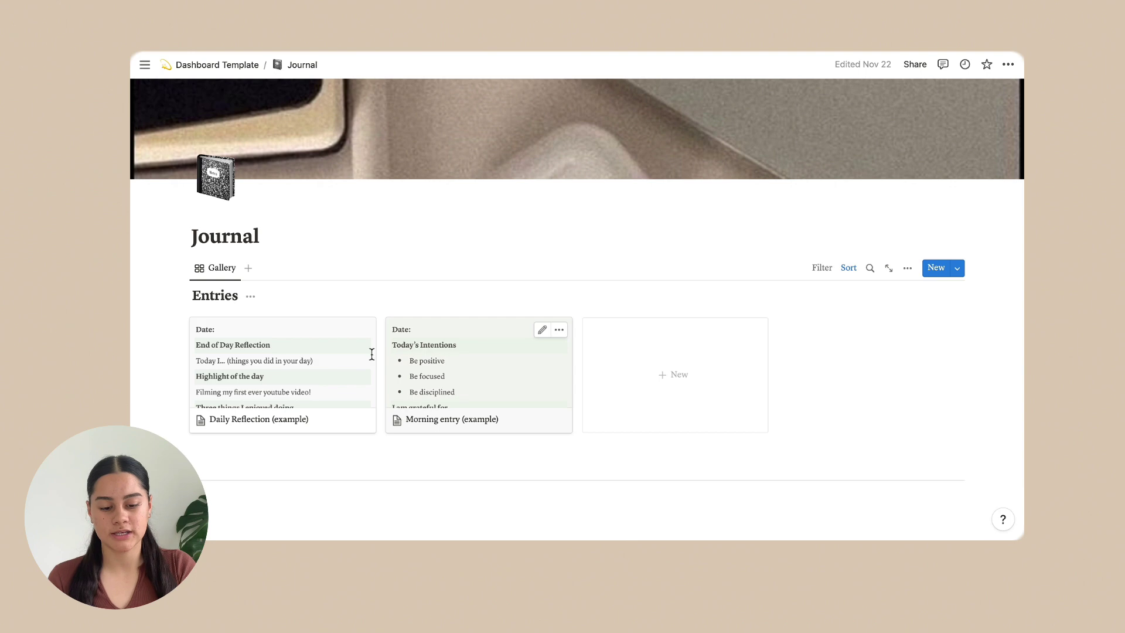
Step: Create a new journal entry from the Daily Reflection template, then undo the template
left_click(631, 408)
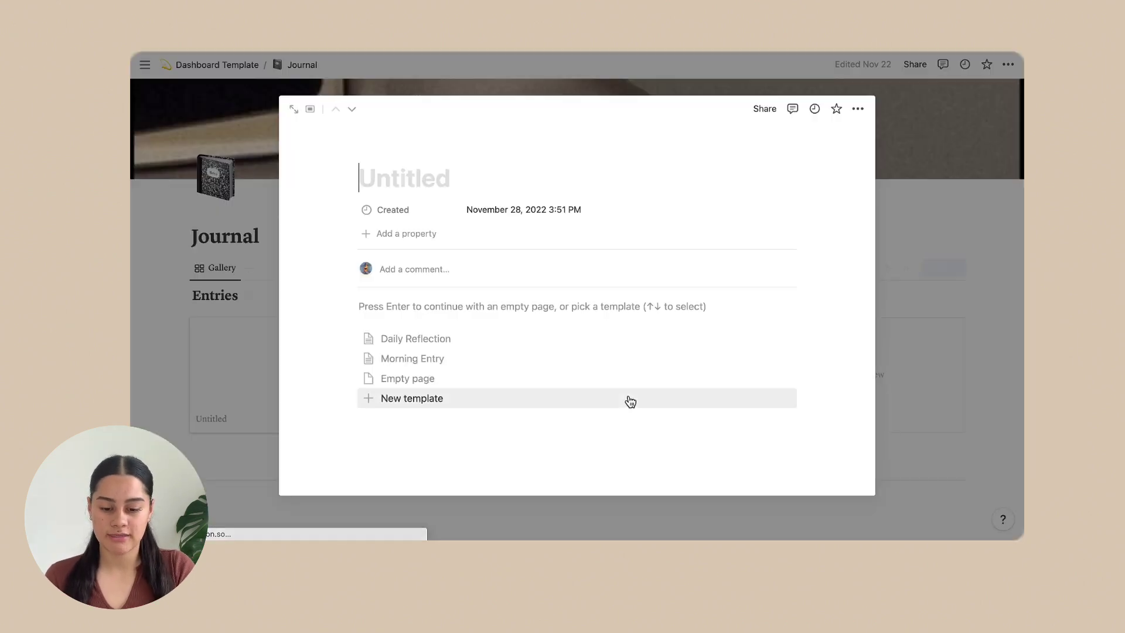
left_click(426, 342)
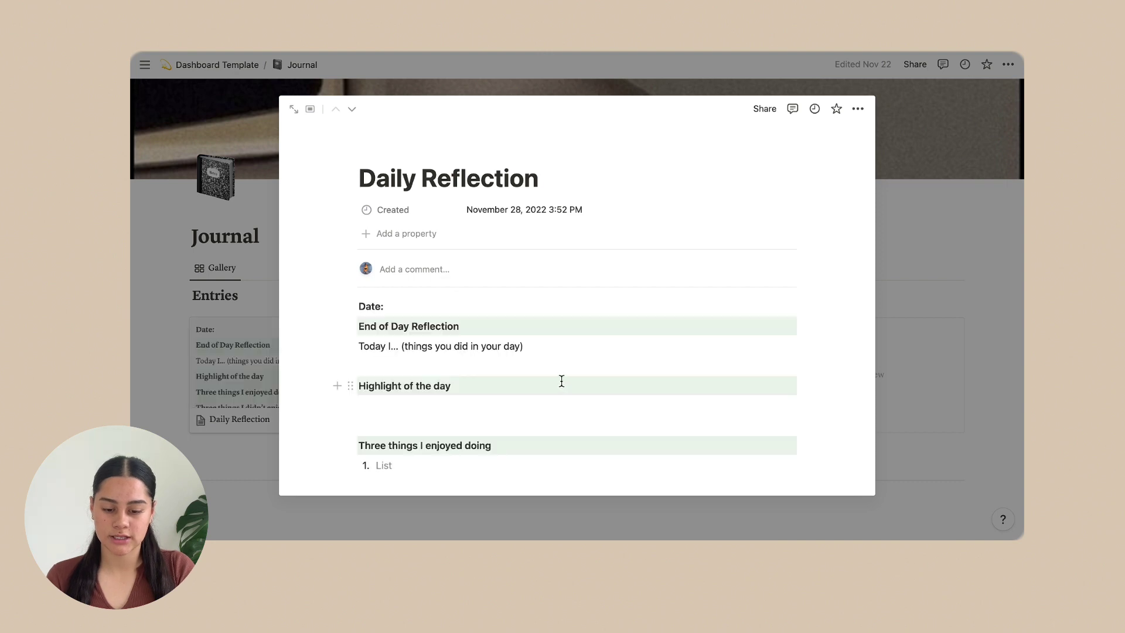
scroll(562, 382, "down", 2)
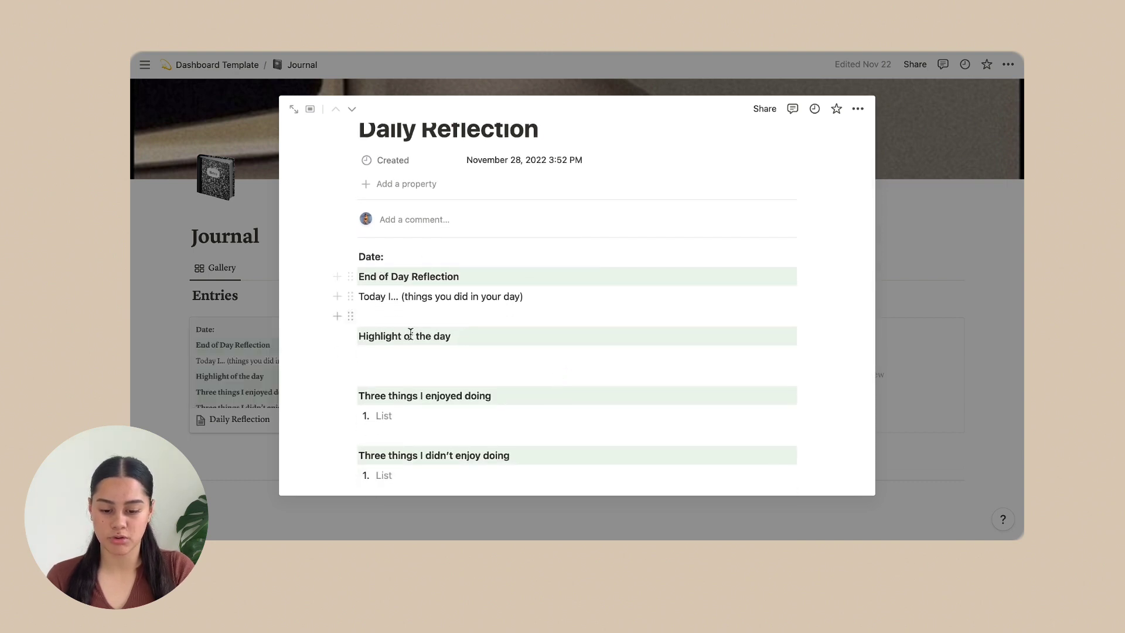
scroll(440, 397, "down", 5)
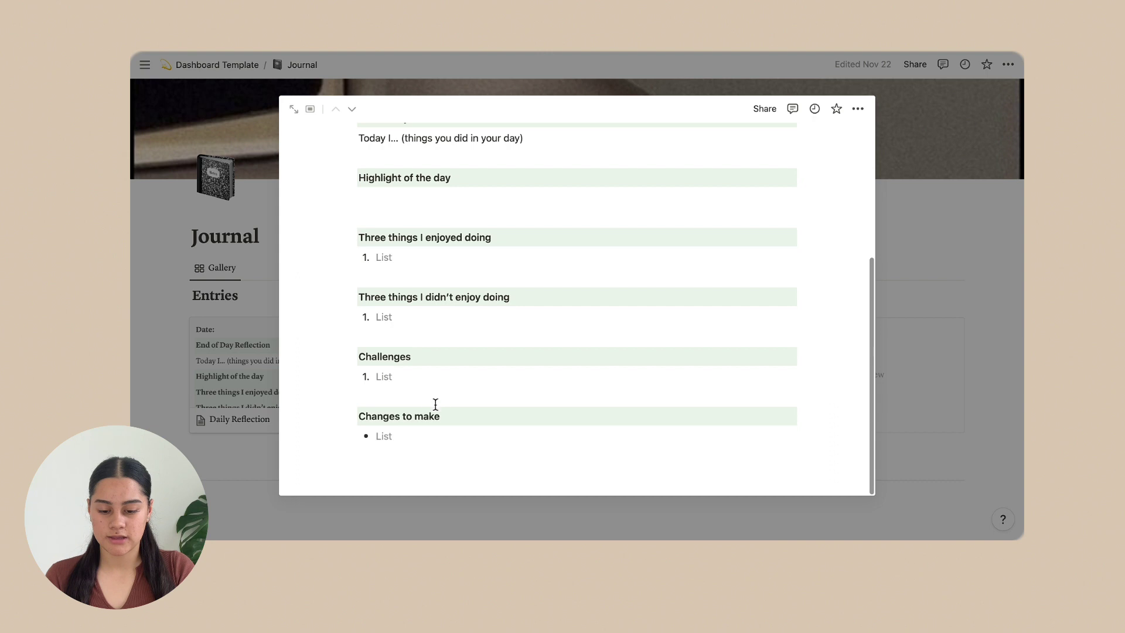
scroll(410, 283, "up", 7)
key("super+z")
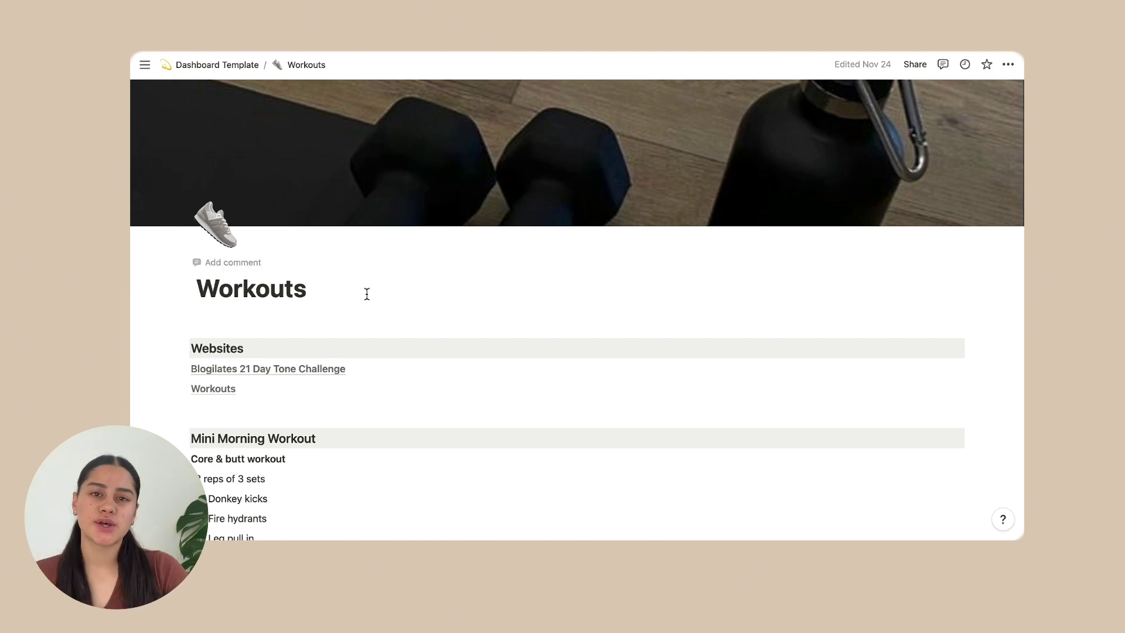
Step: Scroll down through the Workouts page and back up to the top
scroll(367, 293, "down", 5)
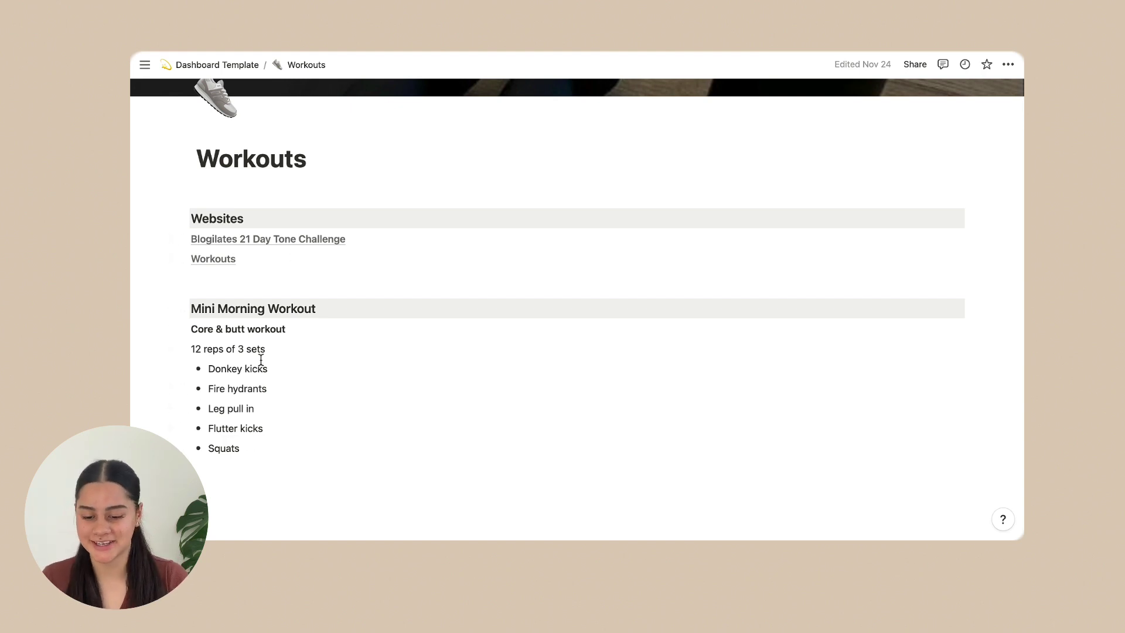
scroll(261, 359, "up", 3)
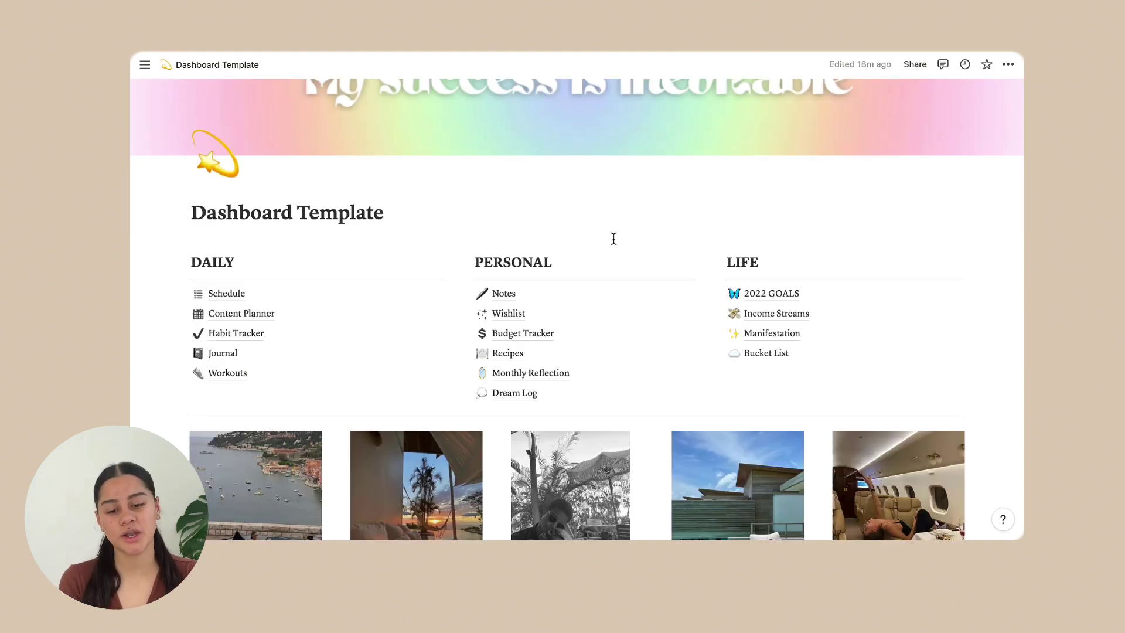
Step: Add a new Untitled entry to the Notes list, then return to the dashboard
left_click(504, 294)
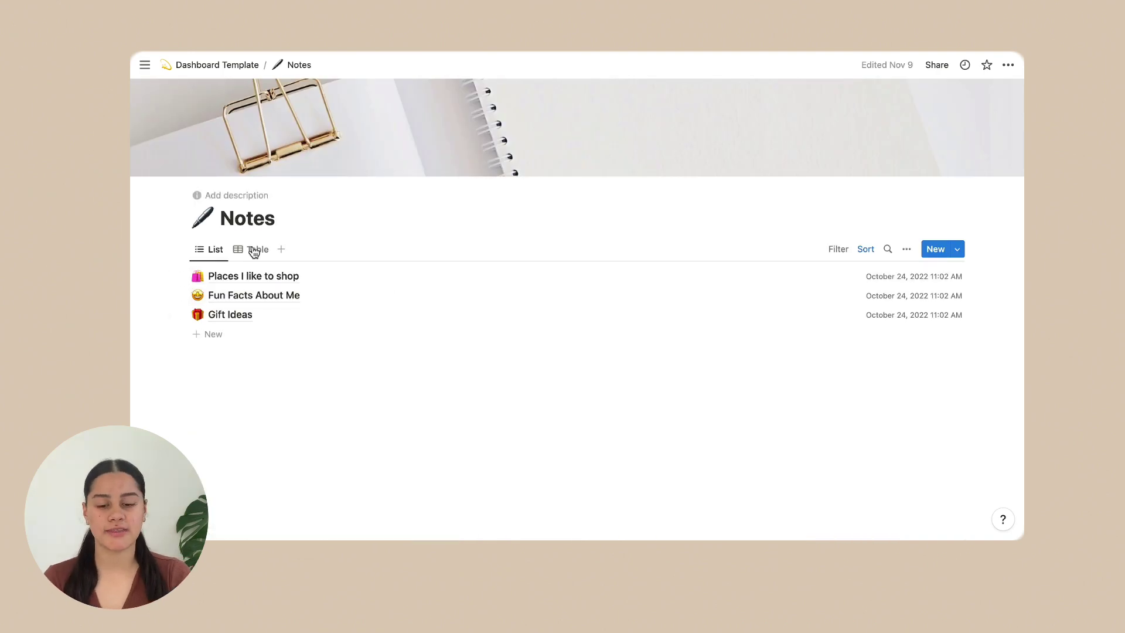
left_click(228, 337)
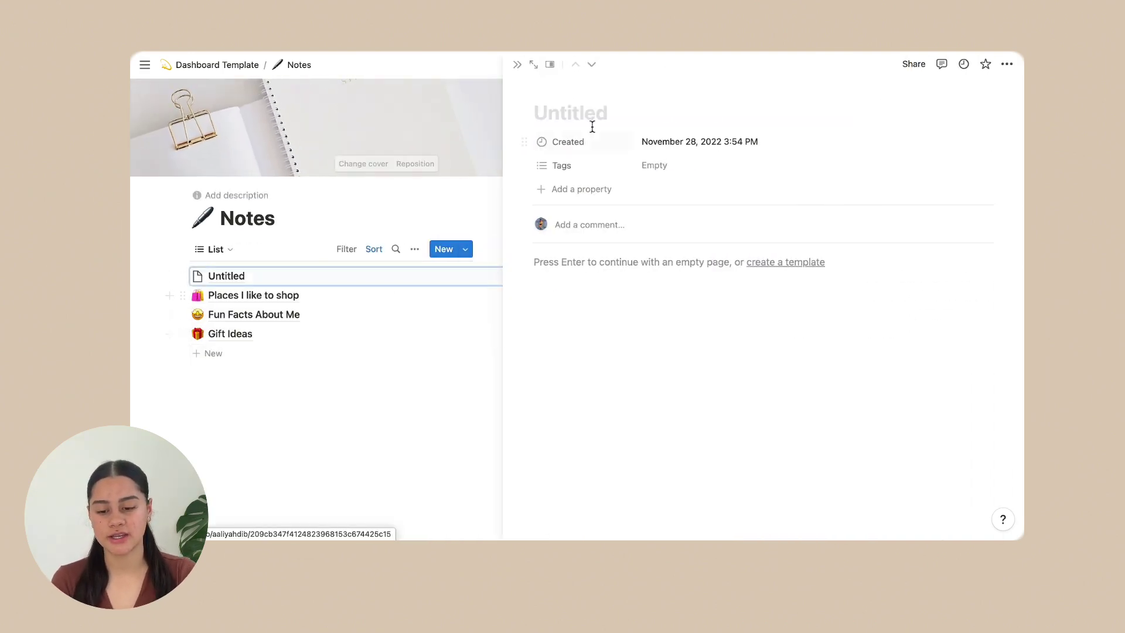
left_click(517, 65)
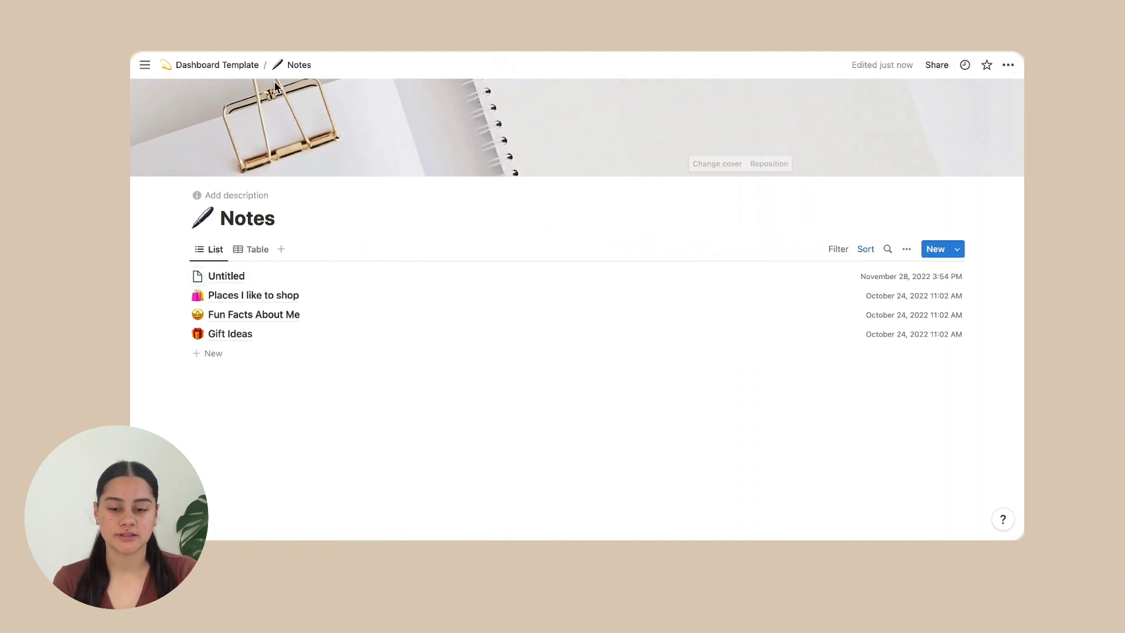
left_click(238, 65)
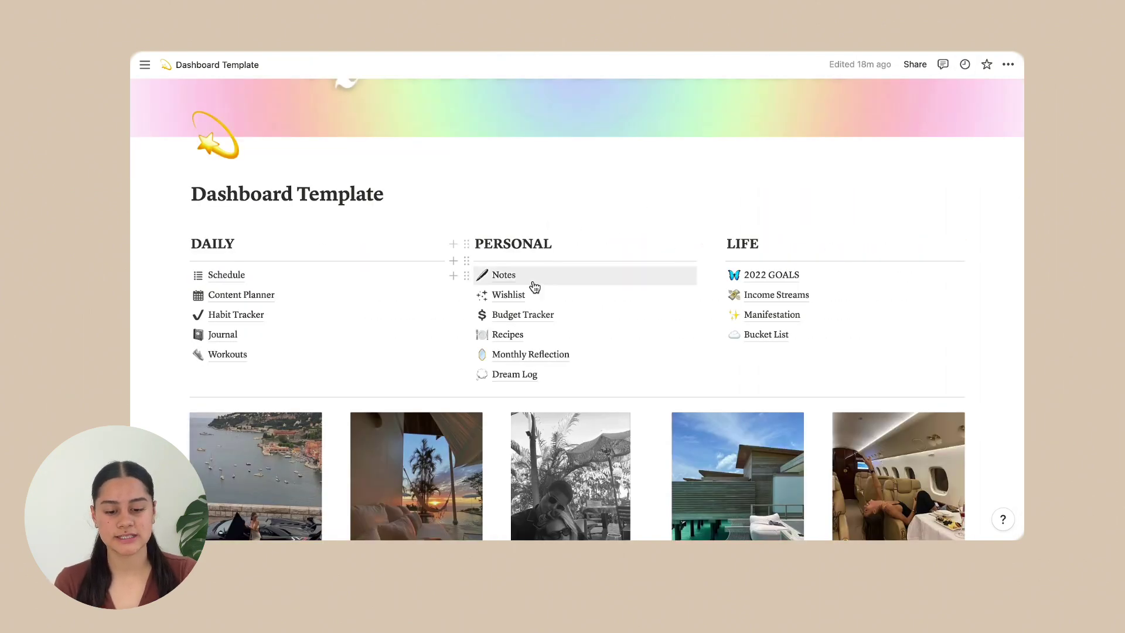
Step: Mark the first Wishlist item as Acquired, then undo it so the field stays empty
left_click(508, 295)
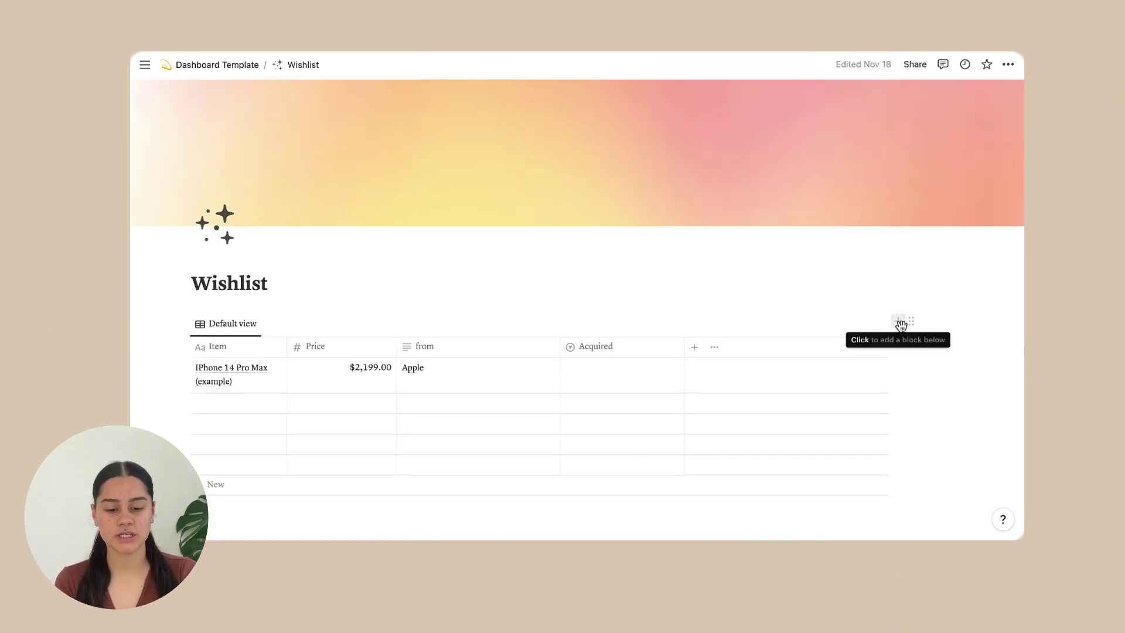
scroll(949, 326, "down", 2)
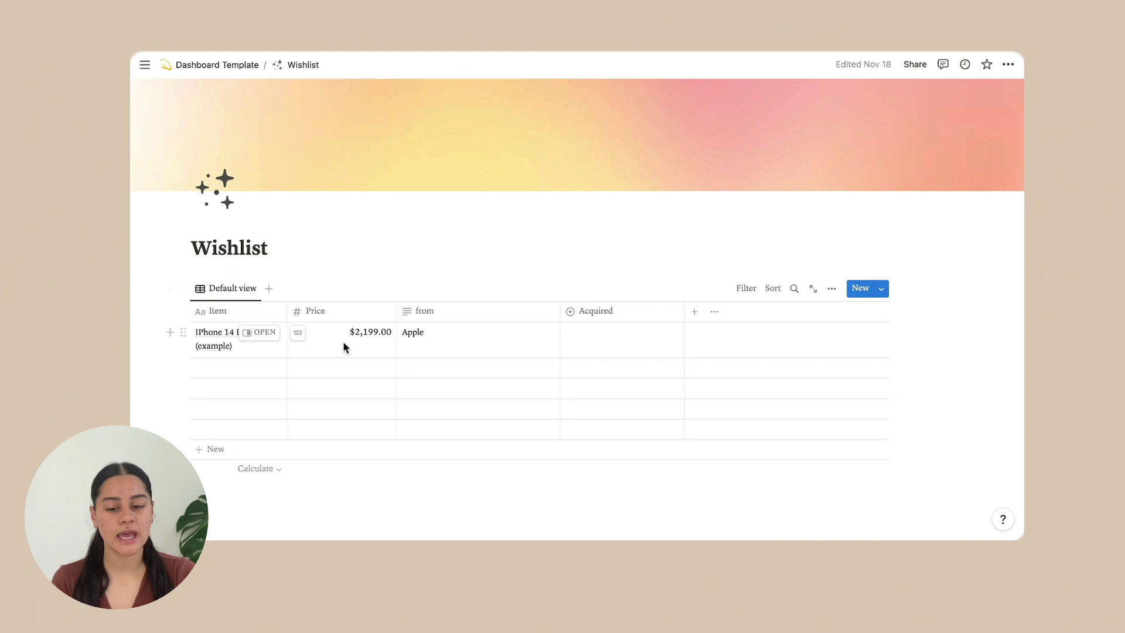
left_click(579, 338)
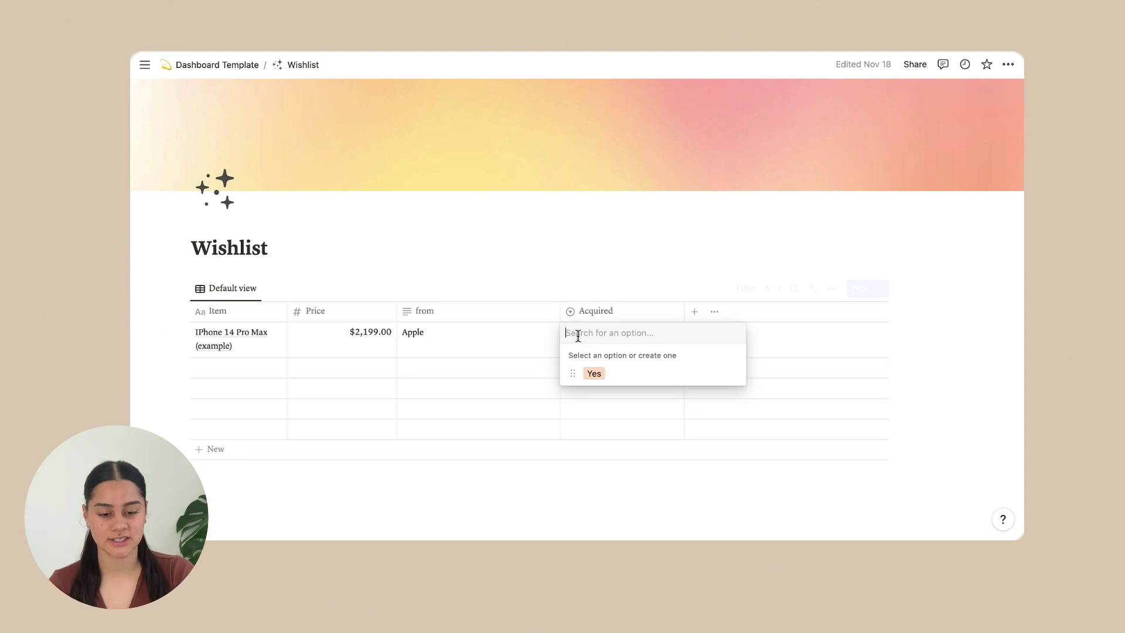
left_click(594, 375)
left_click(642, 372)
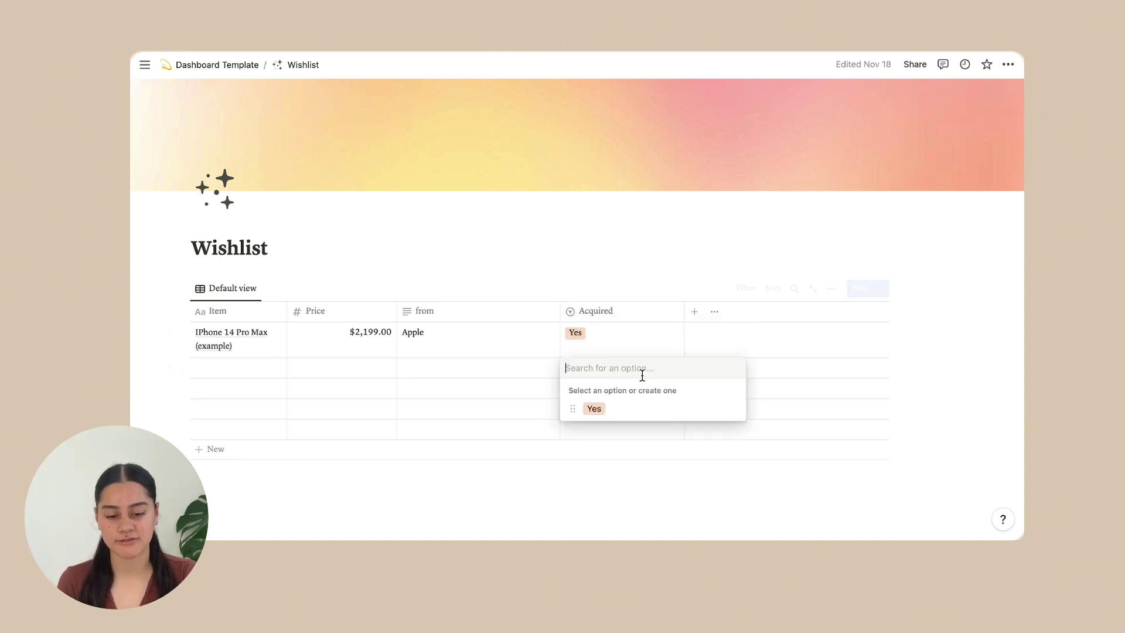
key("Escape")
key("super+z")
scroll(695, 344, "up", 1)
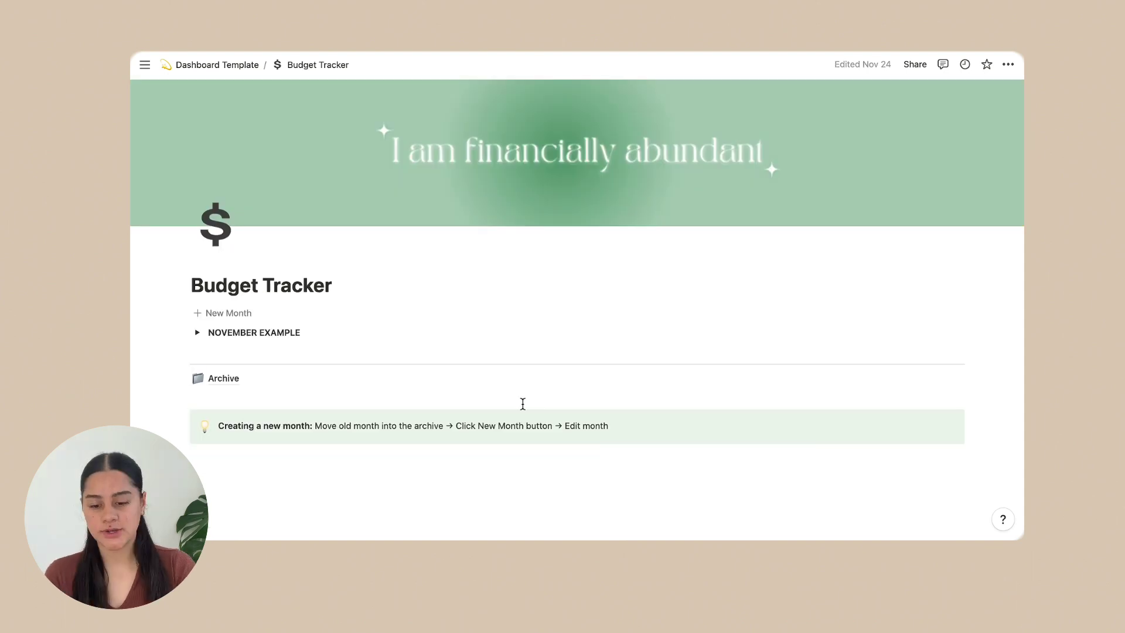
Step: Expand the Budget Tracker's NOVEMBER EXAMPLE and review its Expenses, Income and Net tables
scroll(523, 403, "down", 2)
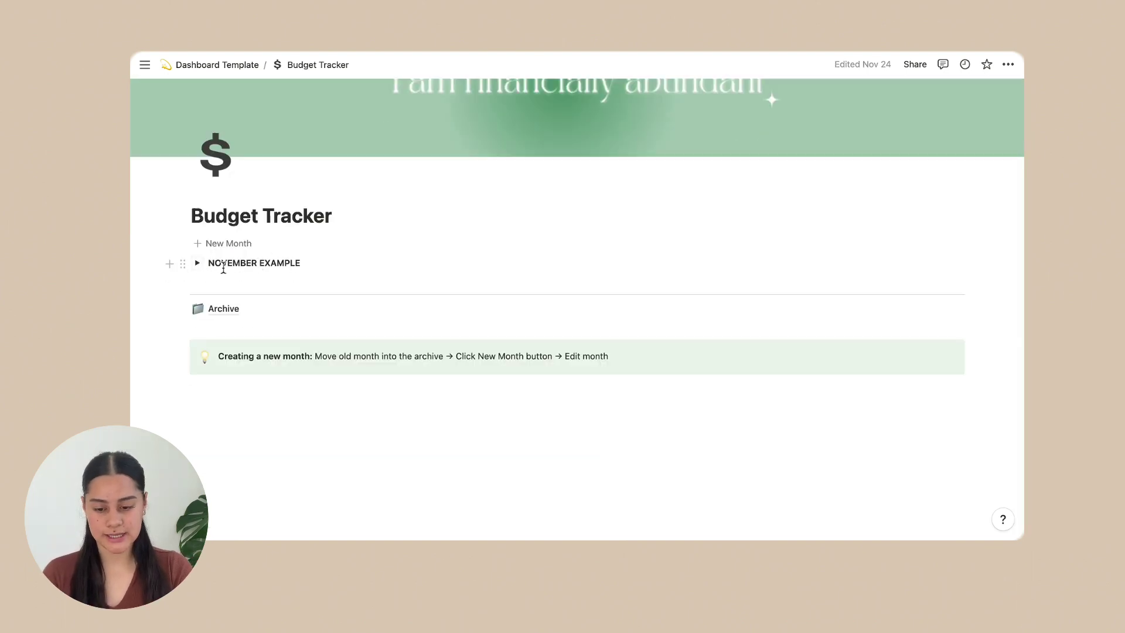
left_click(198, 263)
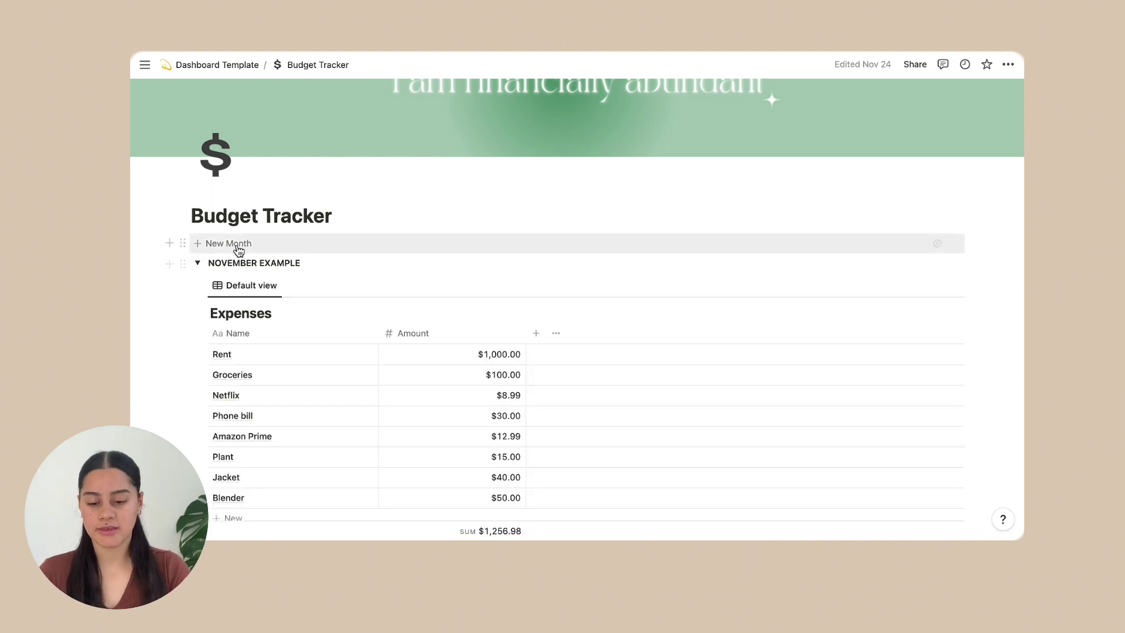
scroll(413, 287, "down", 2)
scroll(413, 290, "down", 1)
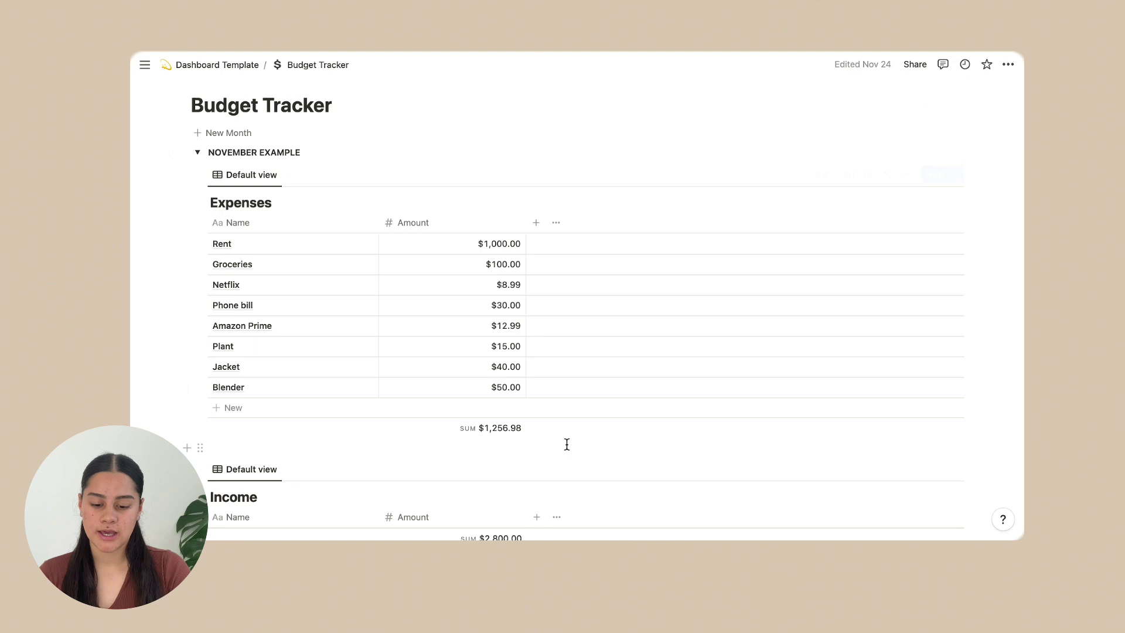
scroll(565, 444, "down", 5)
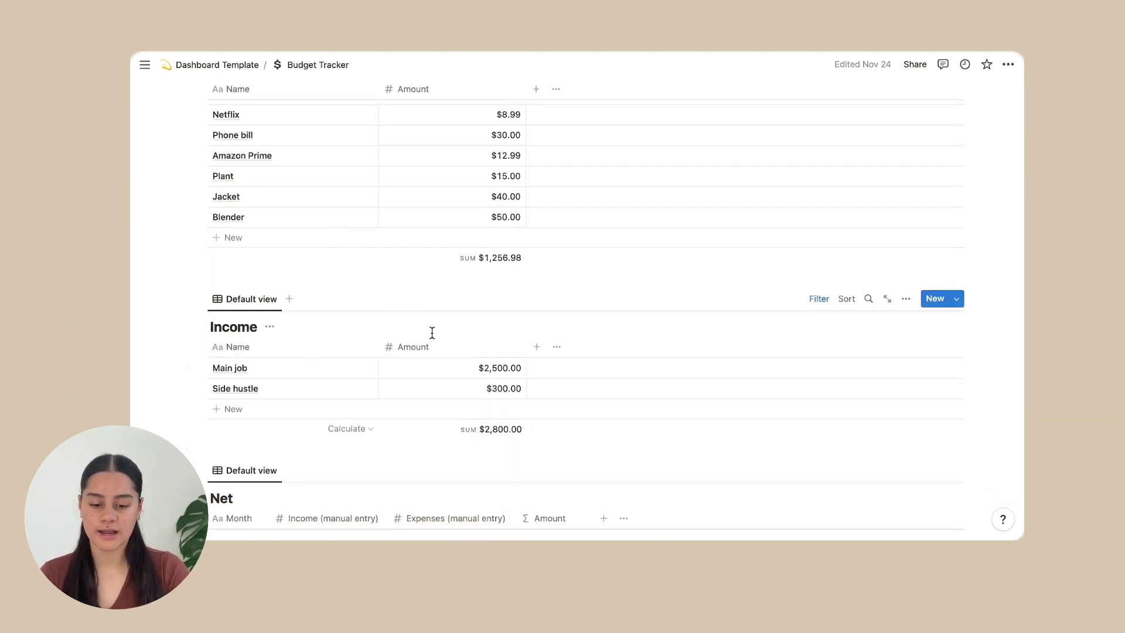
scroll(672, 454, "down", 1)
scroll(672, 454, "down", 4)
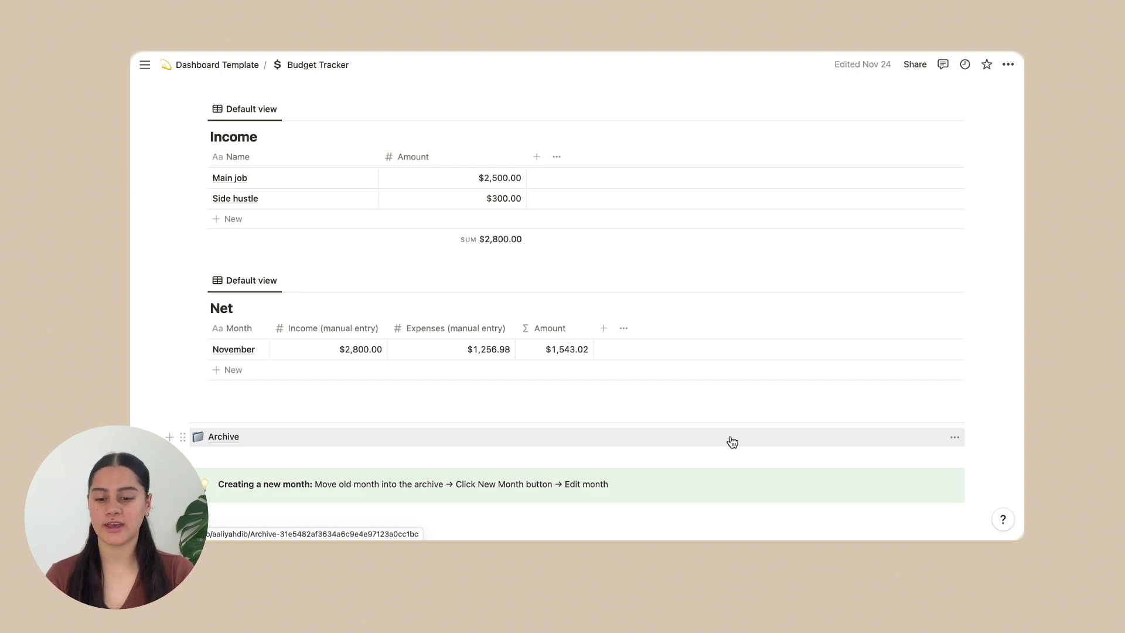
scroll(730, 442, "up", 20)
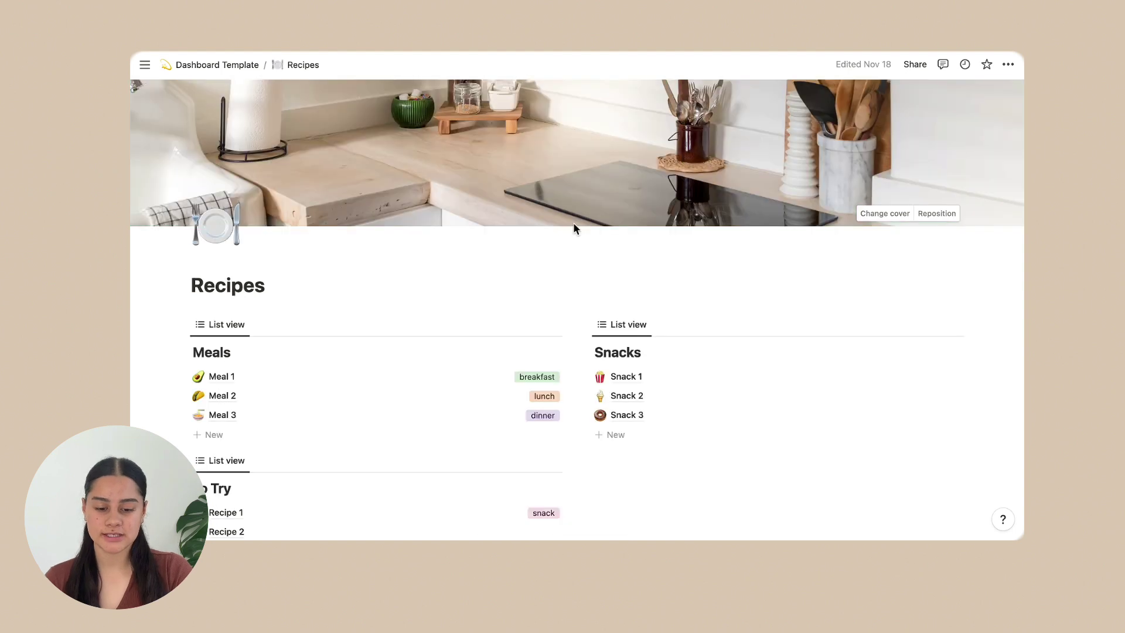
scroll(573, 223, "down", 3)
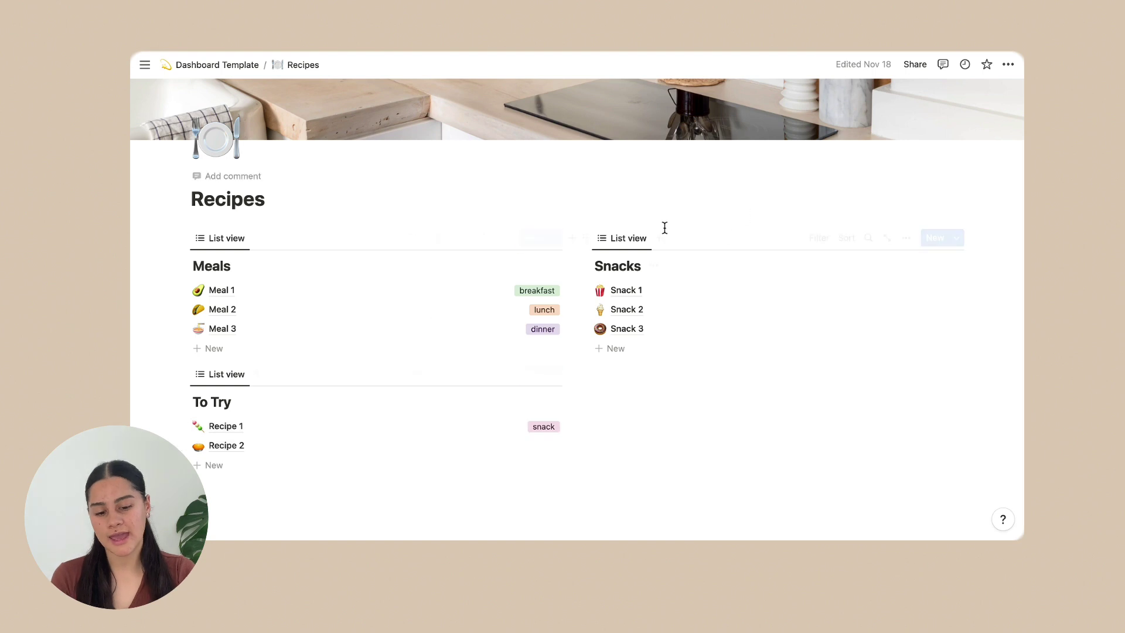
Step: Preview Meal 1, then add a new Meals entry from the New Recipe template
left_click(222, 291)
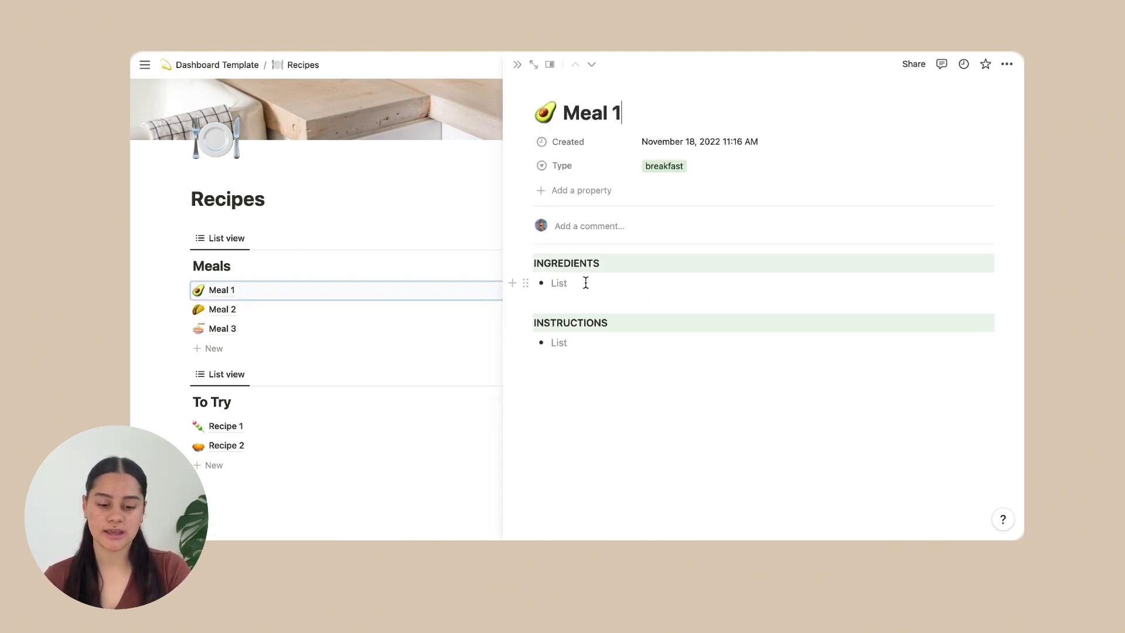
key("Escape")
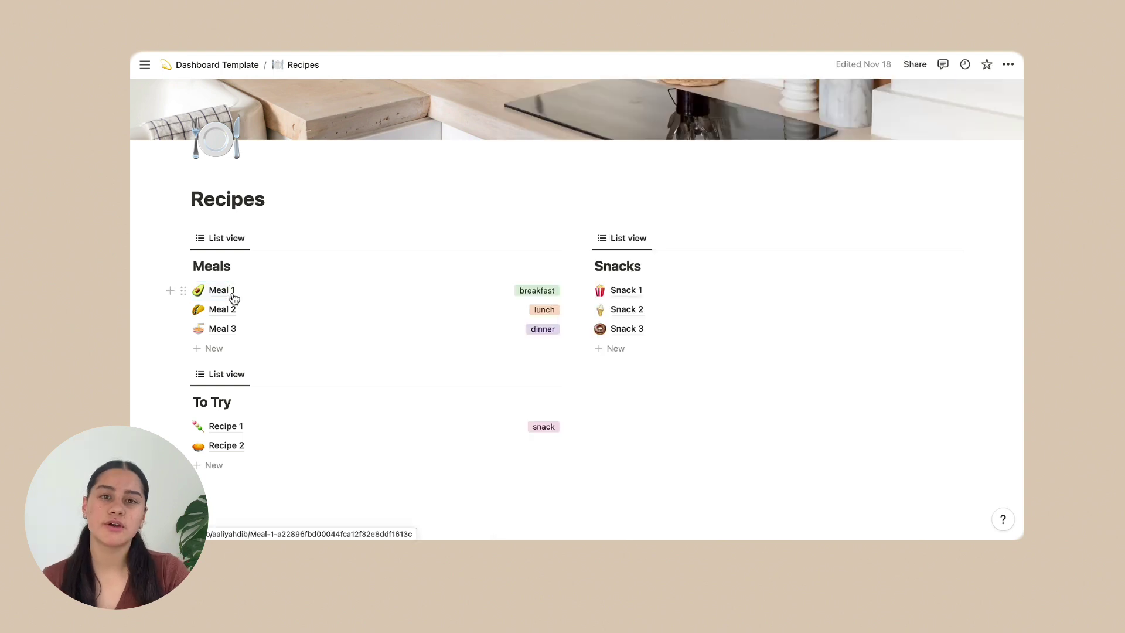
left_click(224, 351)
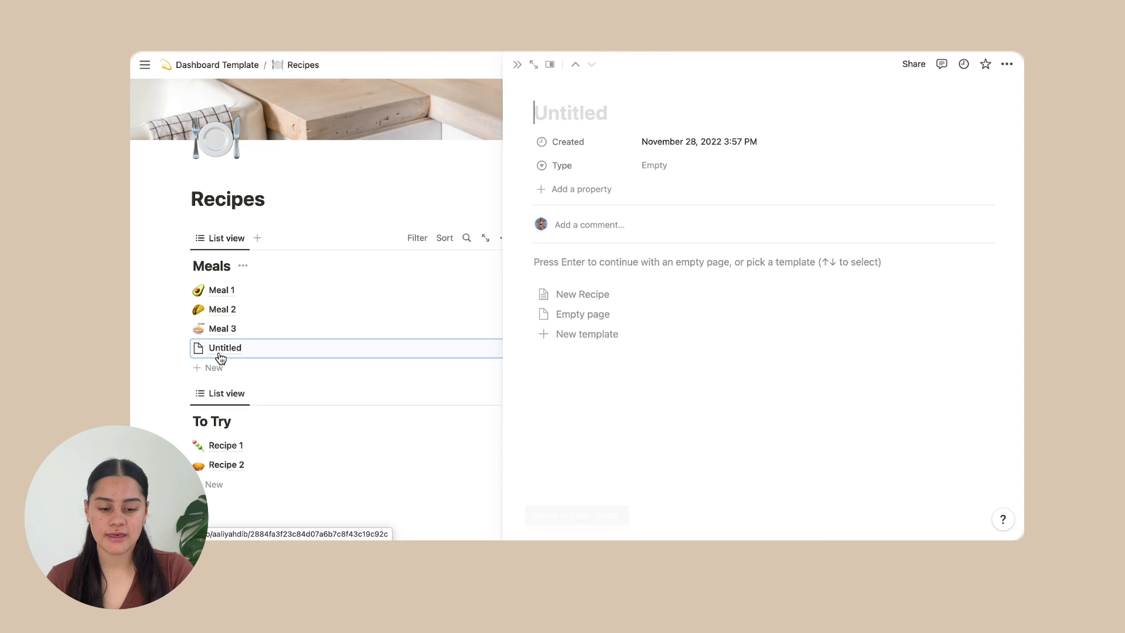
left_click(573, 300)
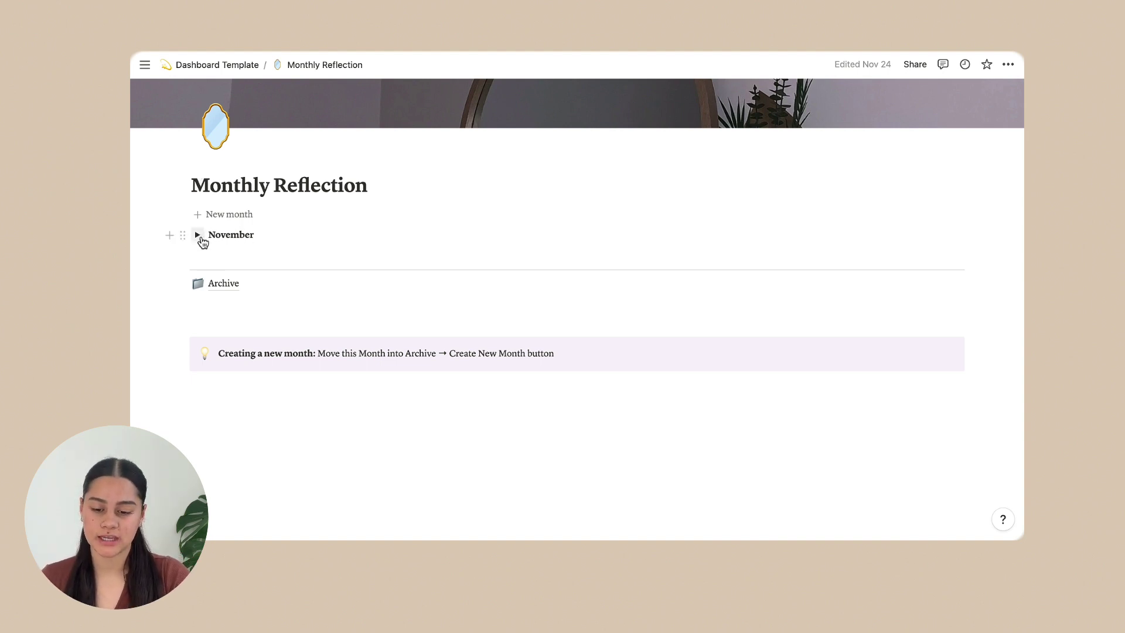
left_click(198, 235)
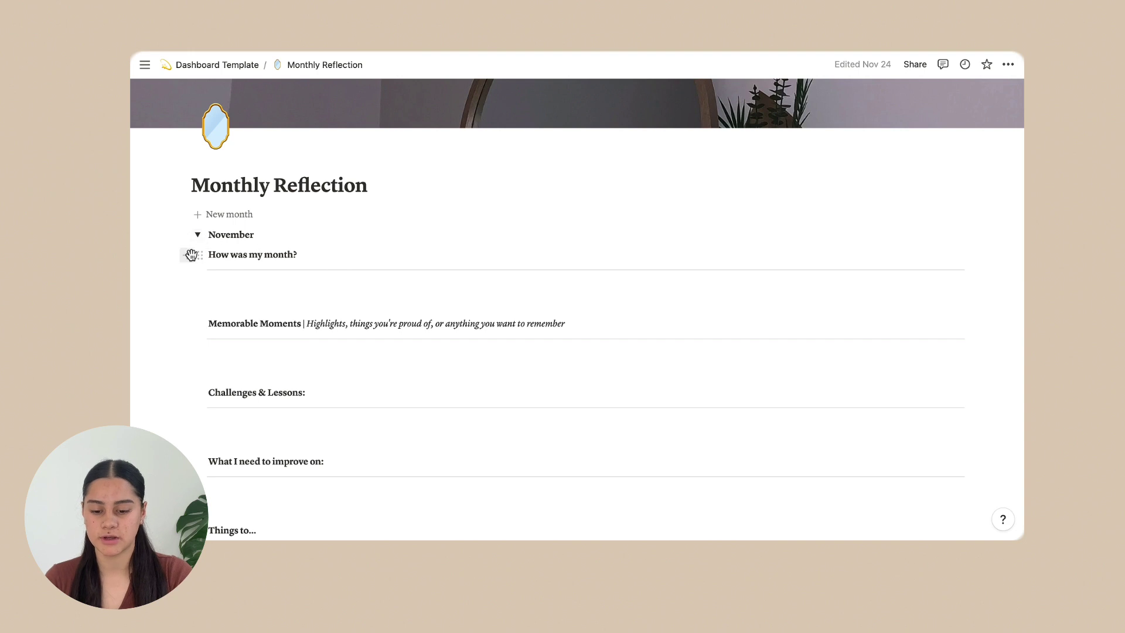
scroll(282, 349, "down", 5)
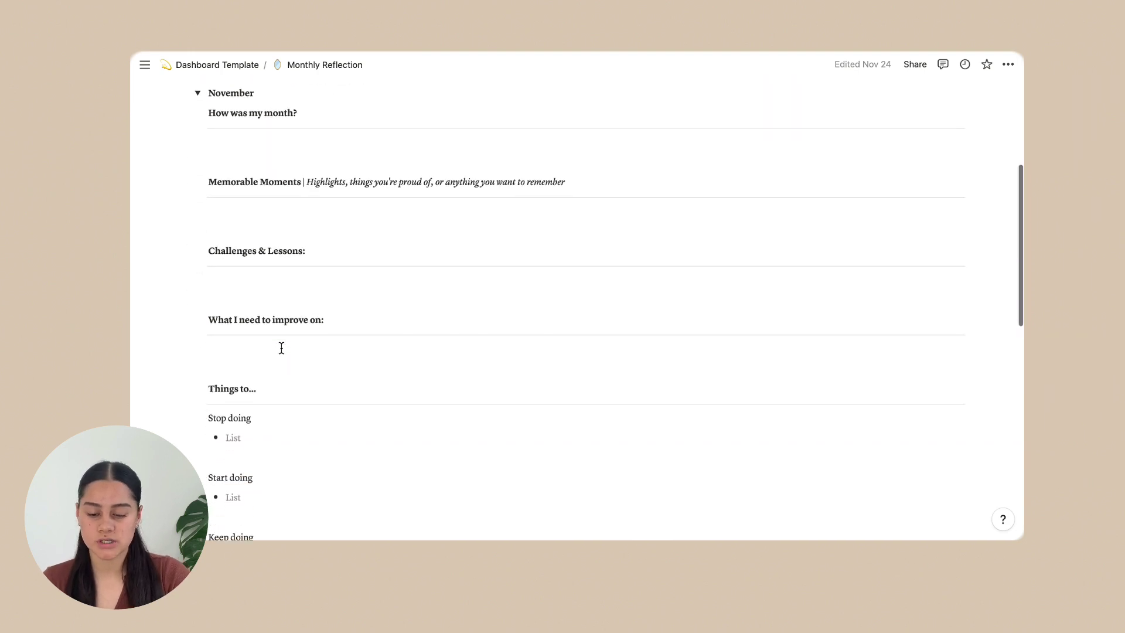
scroll(281, 348, "down", 7)
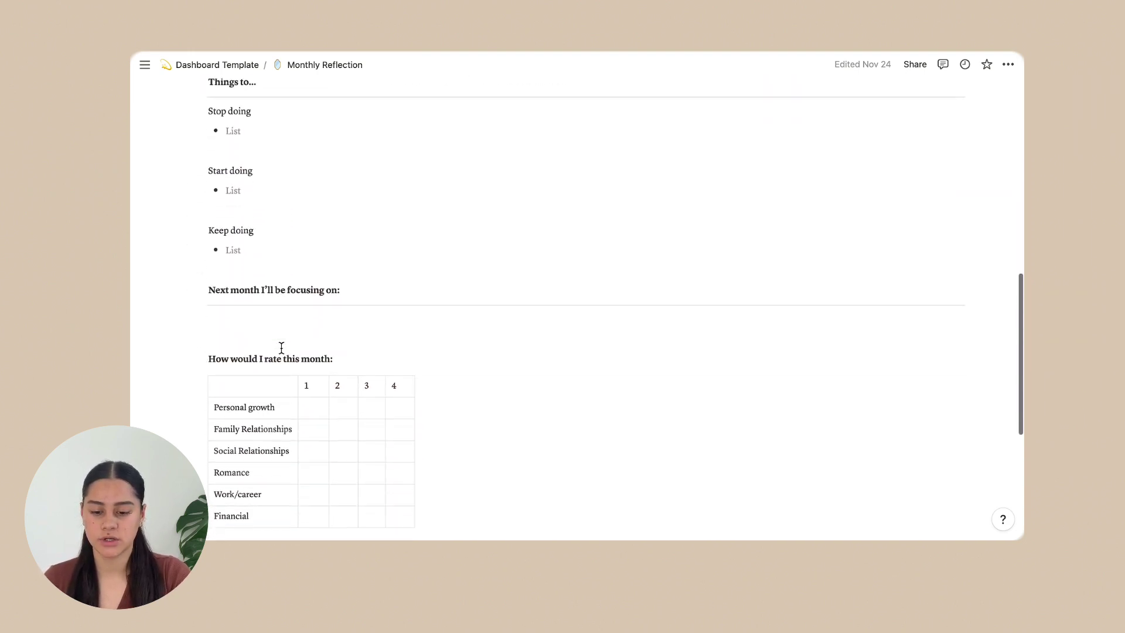
scroll(281, 349, "up", 8)
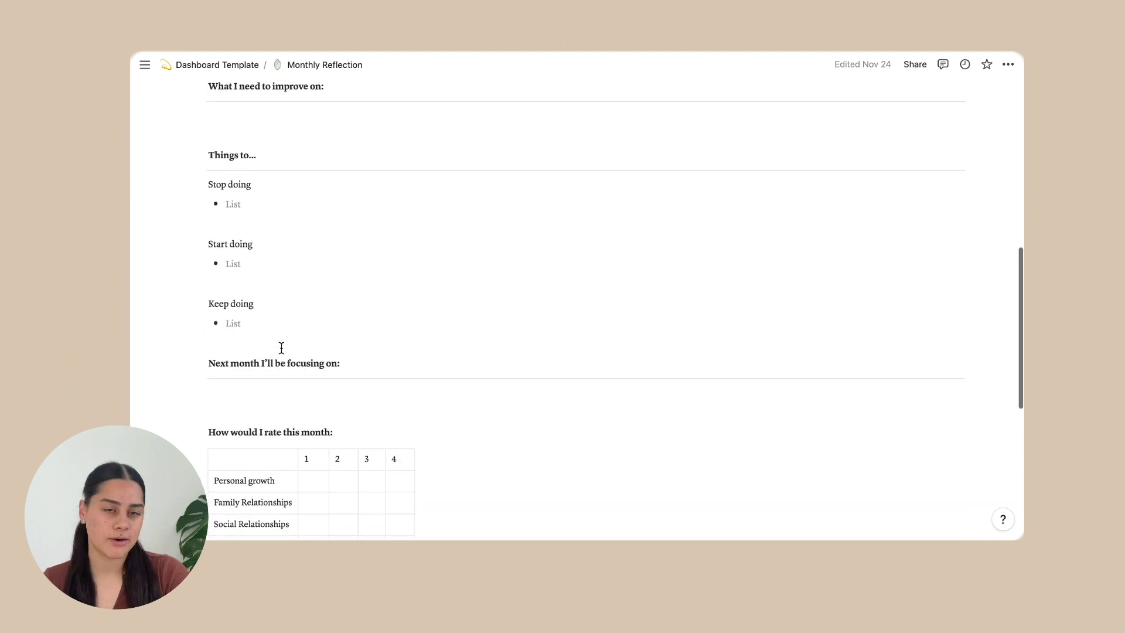
scroll(281, 348, "up", 3)
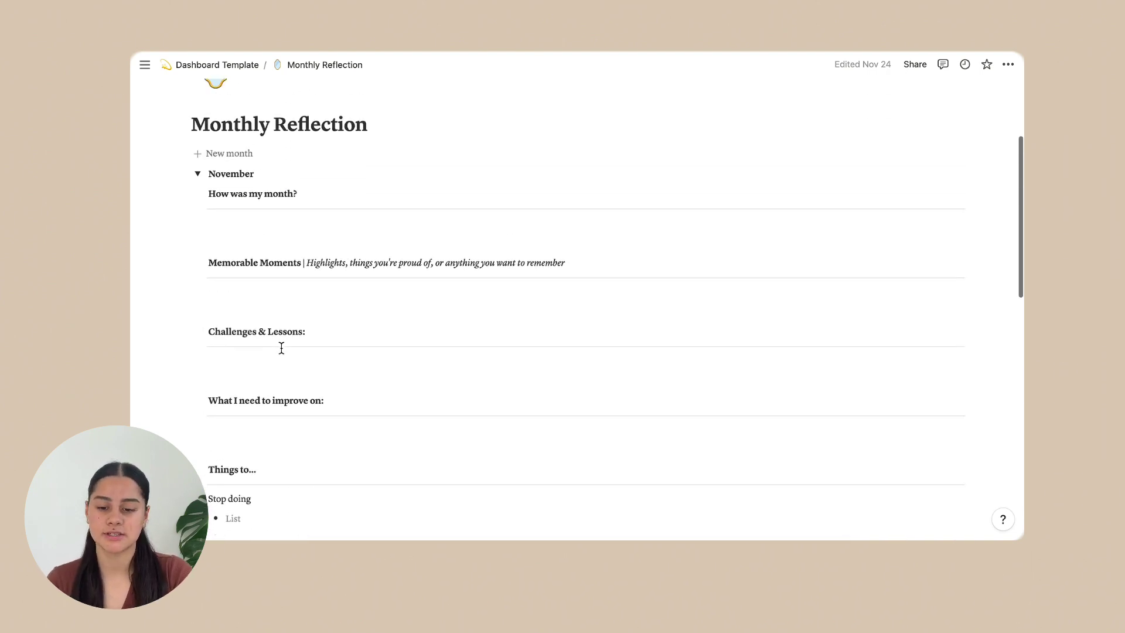
left_click(199, 177)
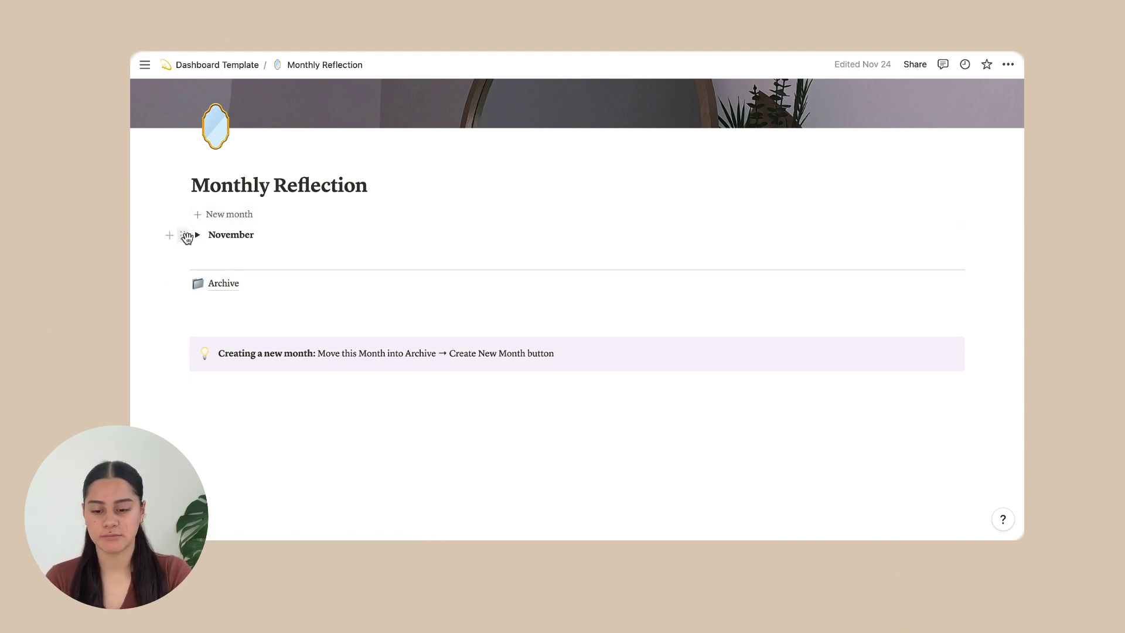
left_click_drag(183, 235, 227, 224)
left_click(200, 177)
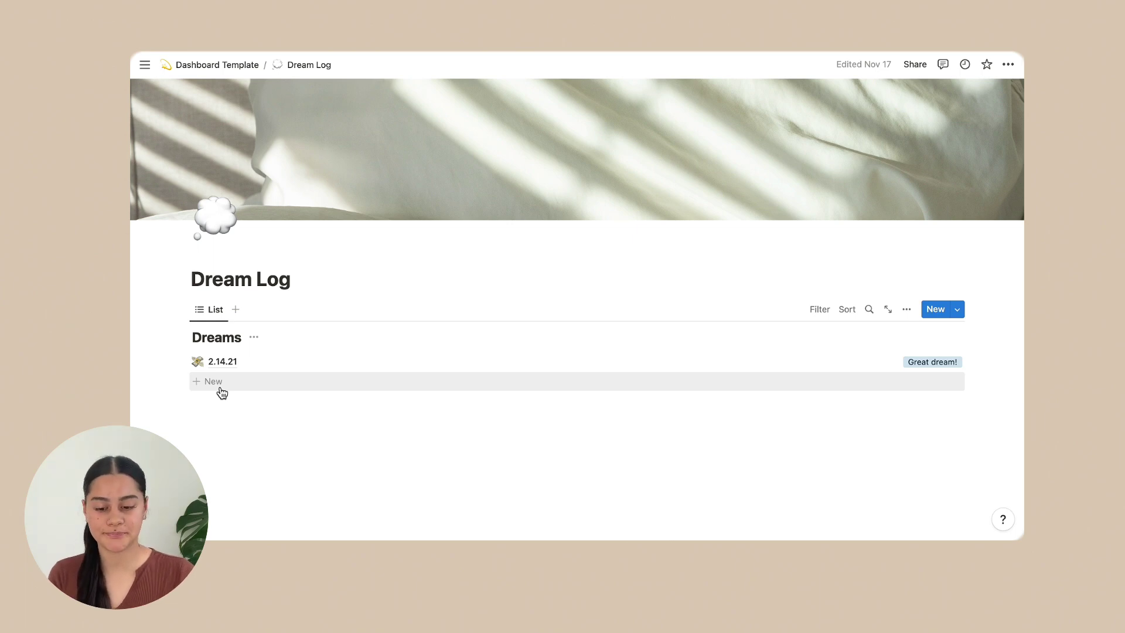
Step: Inspect the 2.14.21 dream entry's tags, keeping Great dream!, then return to Dashboard Template
left_click(251, 369)
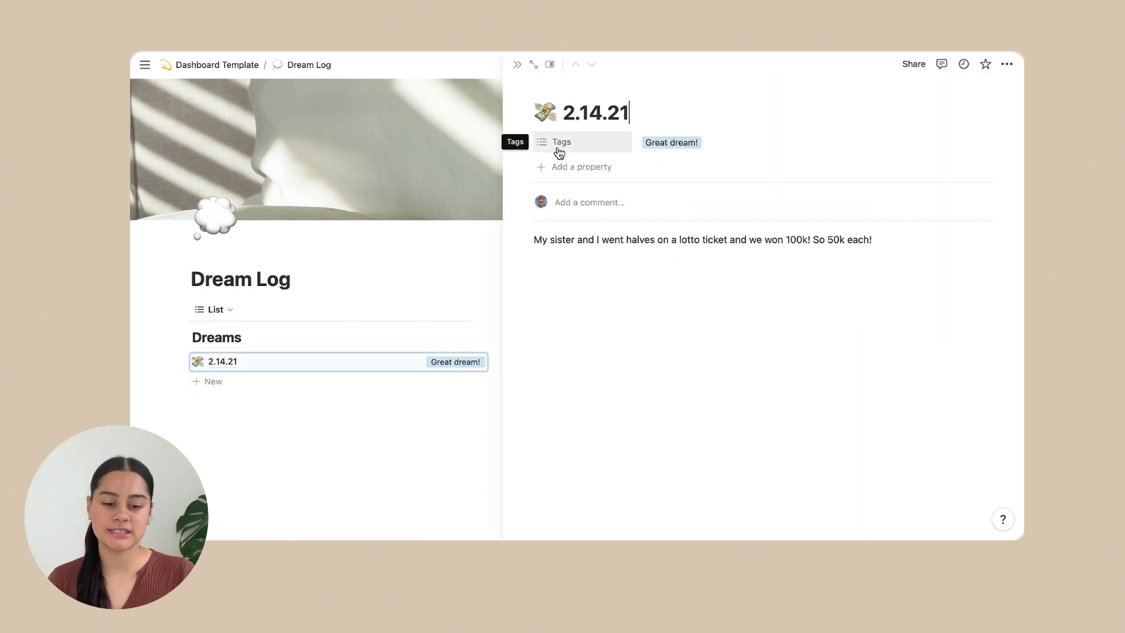
left_click(726, 141)
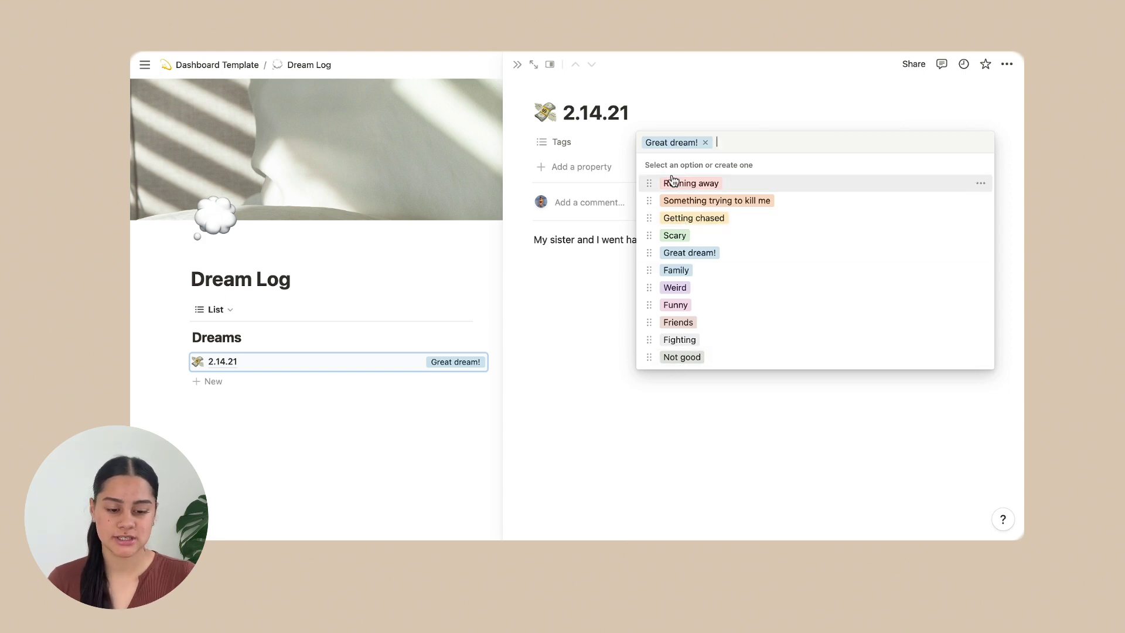
left_click(585, 319)
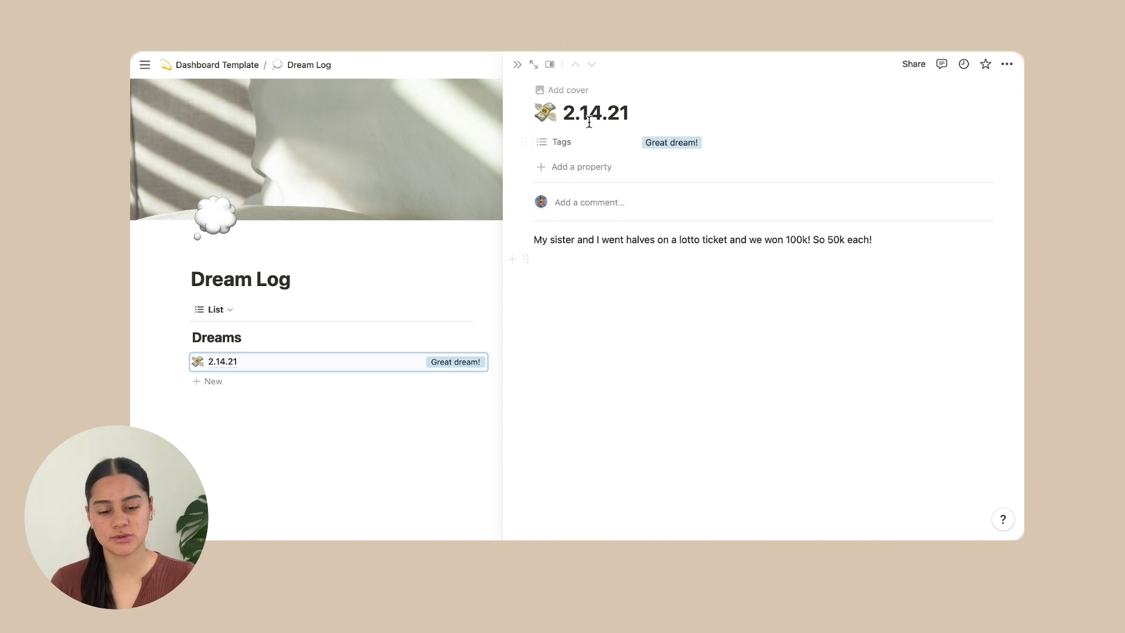
left_click(518, 65)
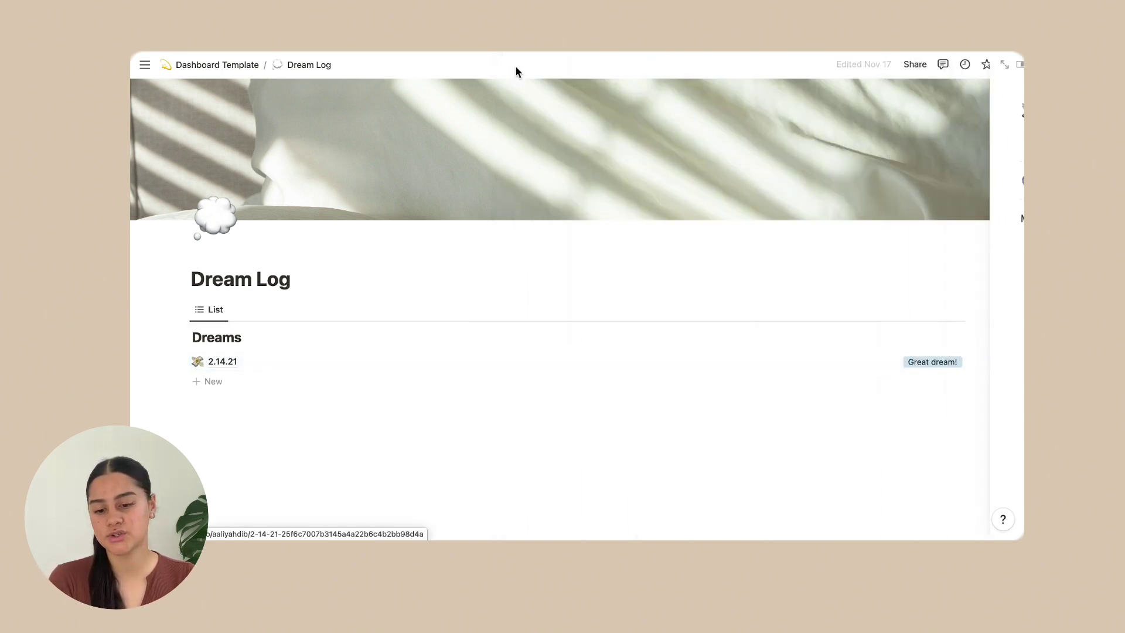
left_click(217, 64)
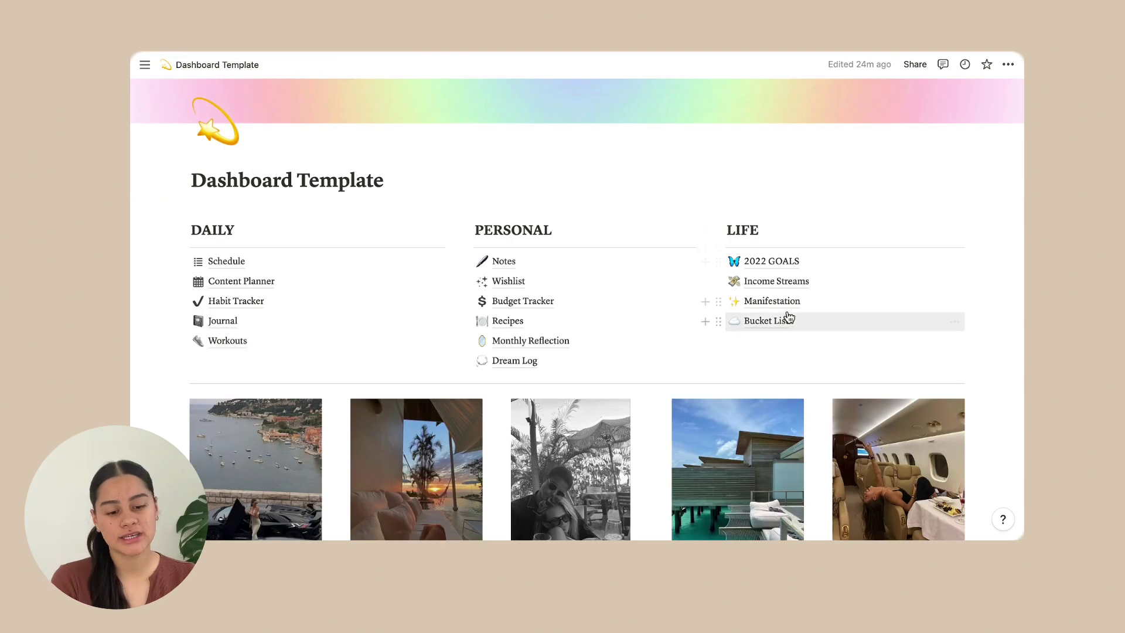
Step: Open 2022 GOALS and review the goals for 2K following, a house and 8K savings
left_click(772, 262)
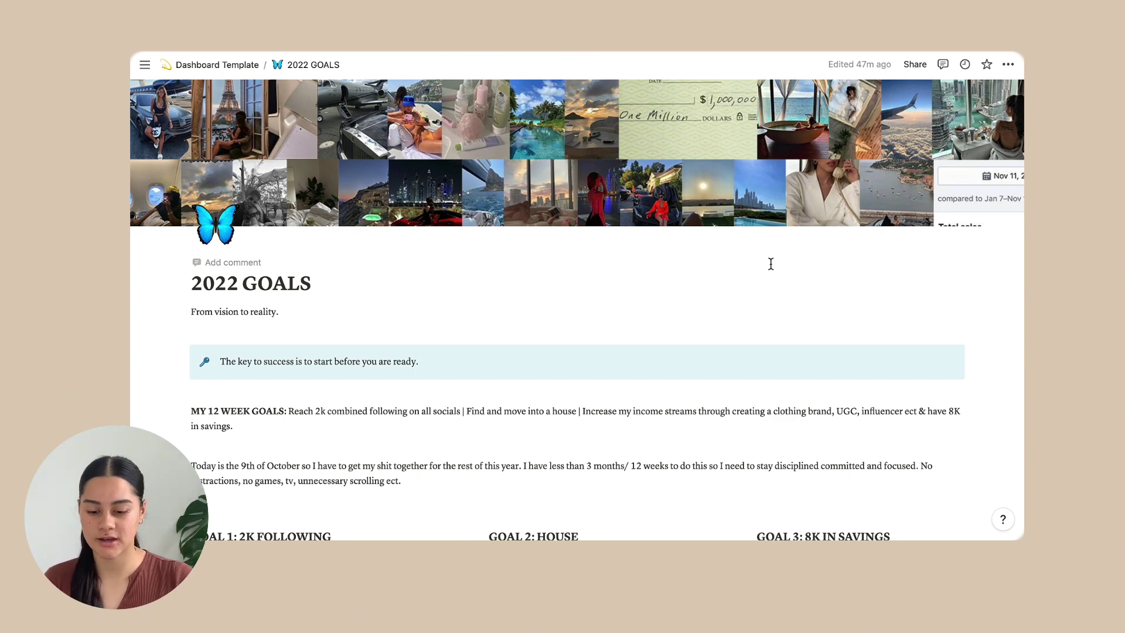
scroll(371, 339, "down", 3)
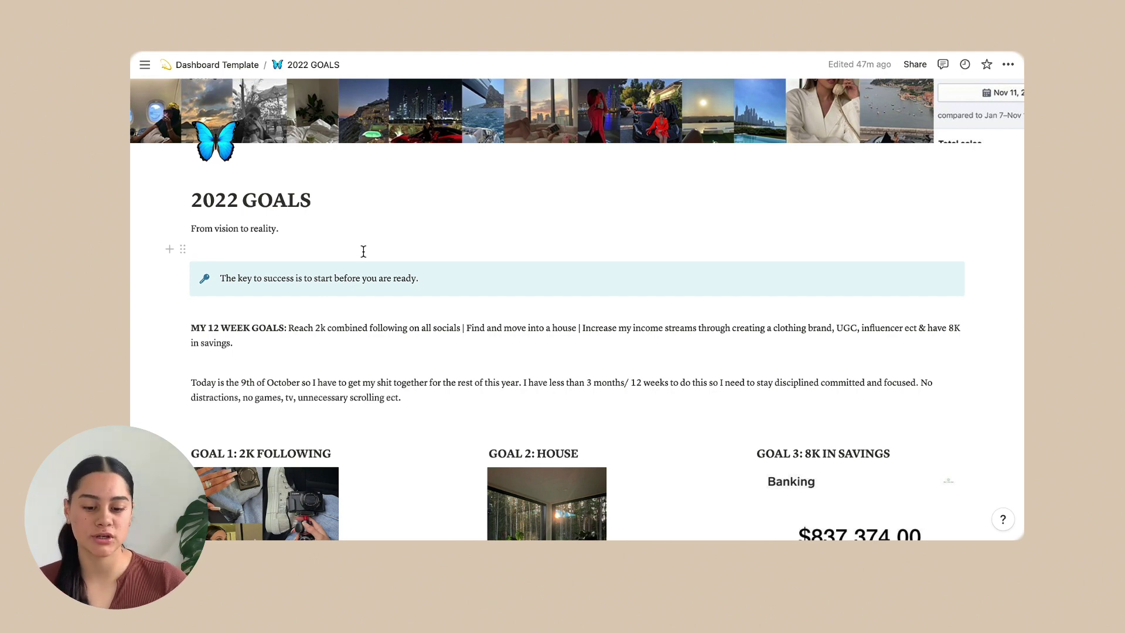
scroll(363, 251, "down", 2)
scroll(364, 251, "down", 1)
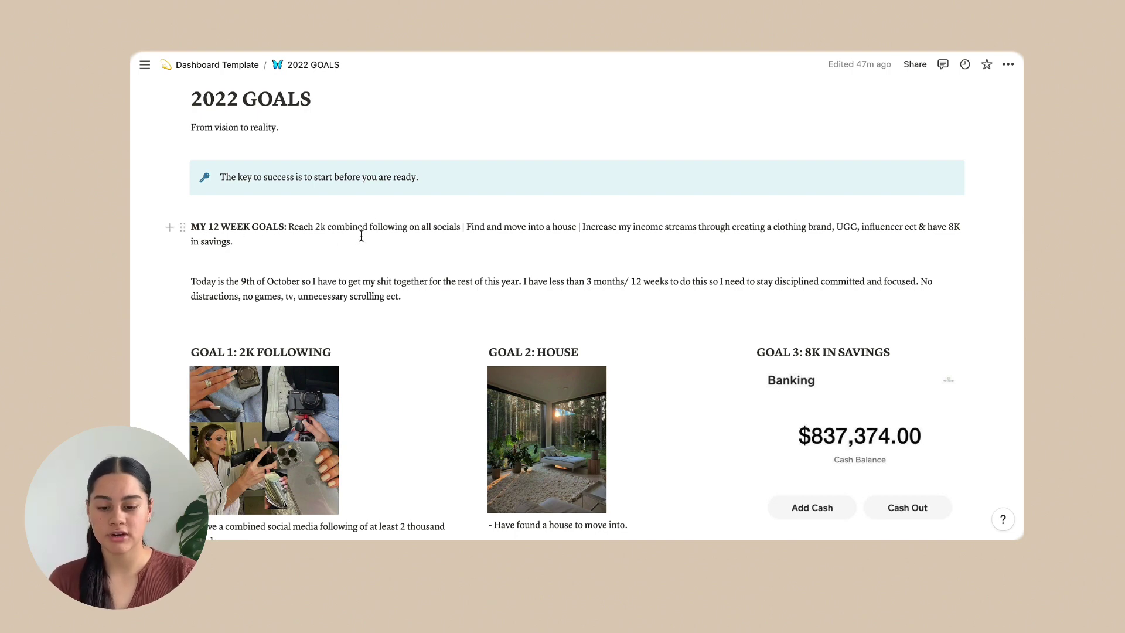
scroll(289, 242, "down", 4)
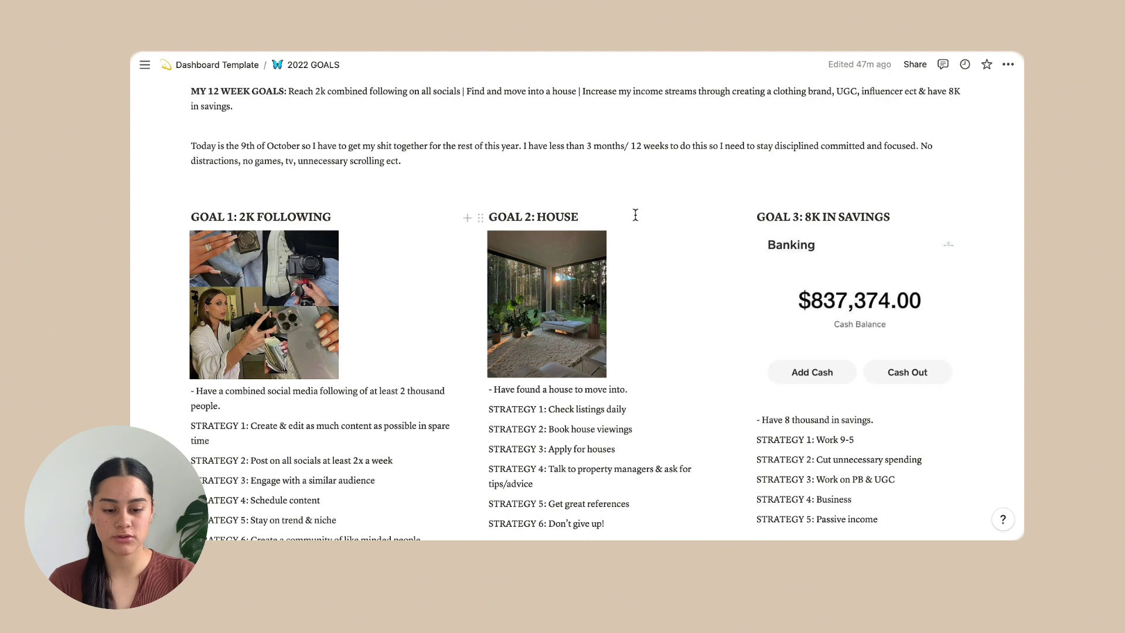
scroll(674, 270, "down", 3)
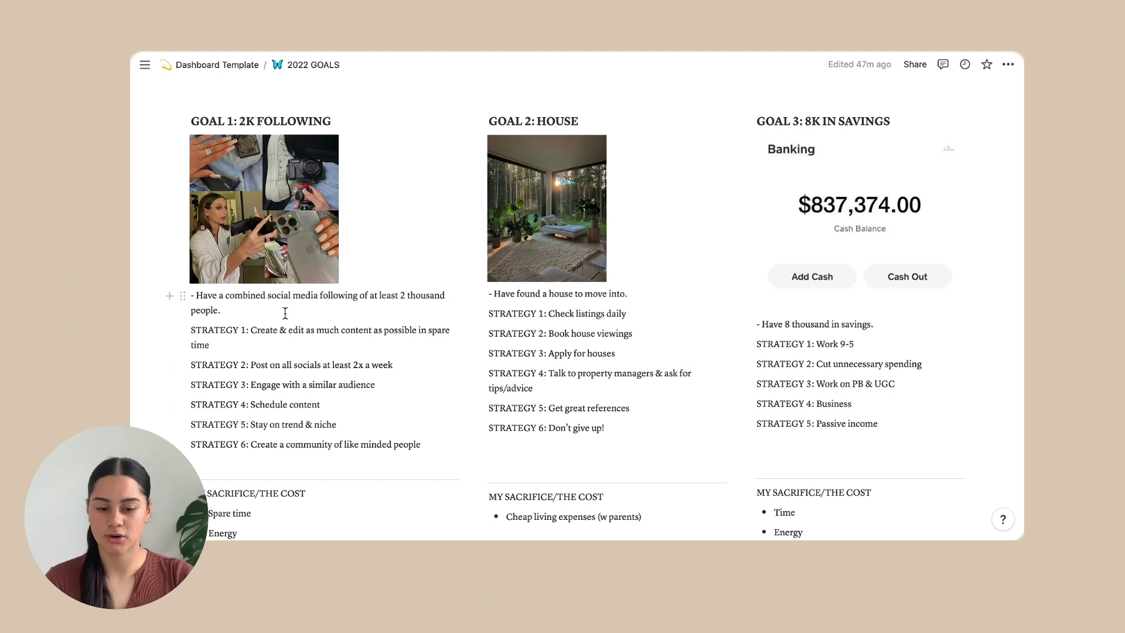
scroll(746, 363, "down", 4)
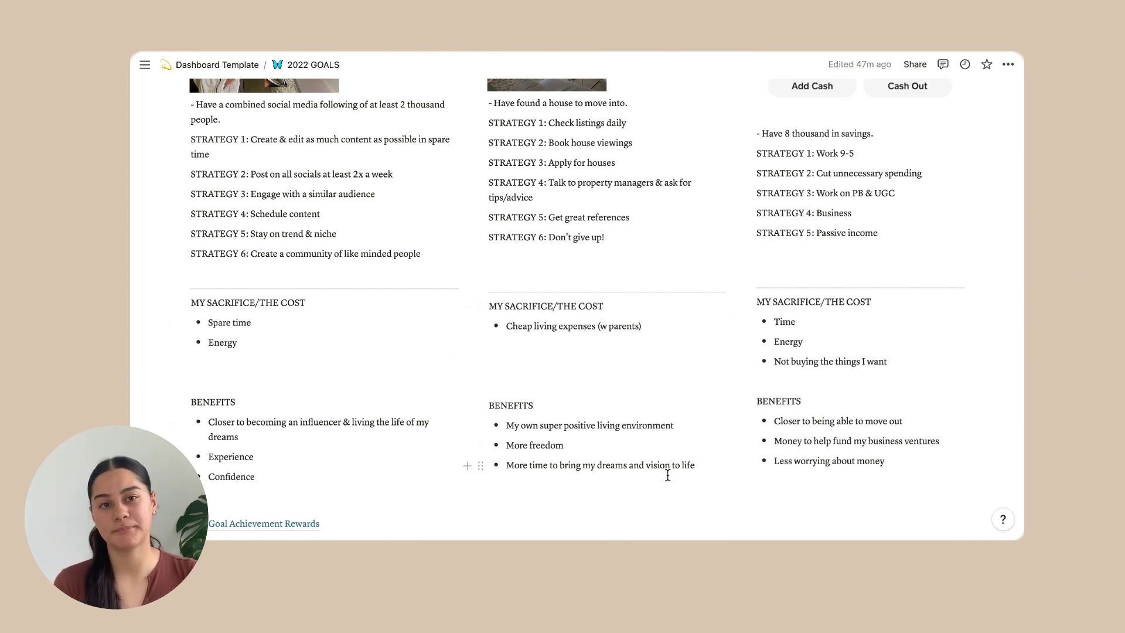
scroll(792, 473, "down", 5)
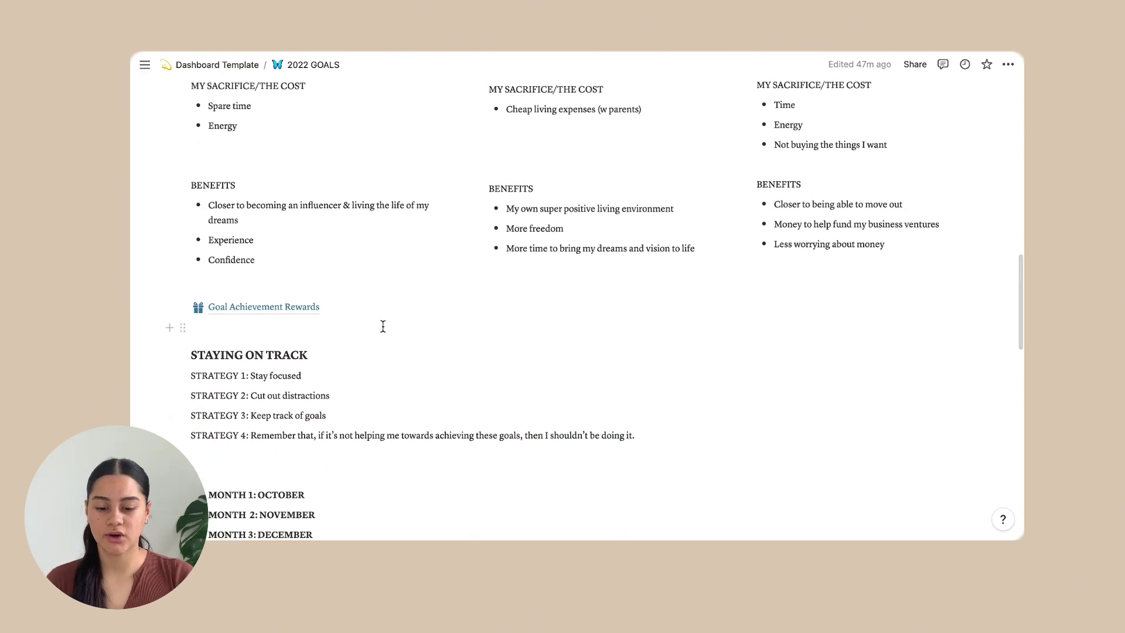
Step: View Goal Achievement Rewards, then return to the 2022 GOALS goal columns
left_click(282, 317)
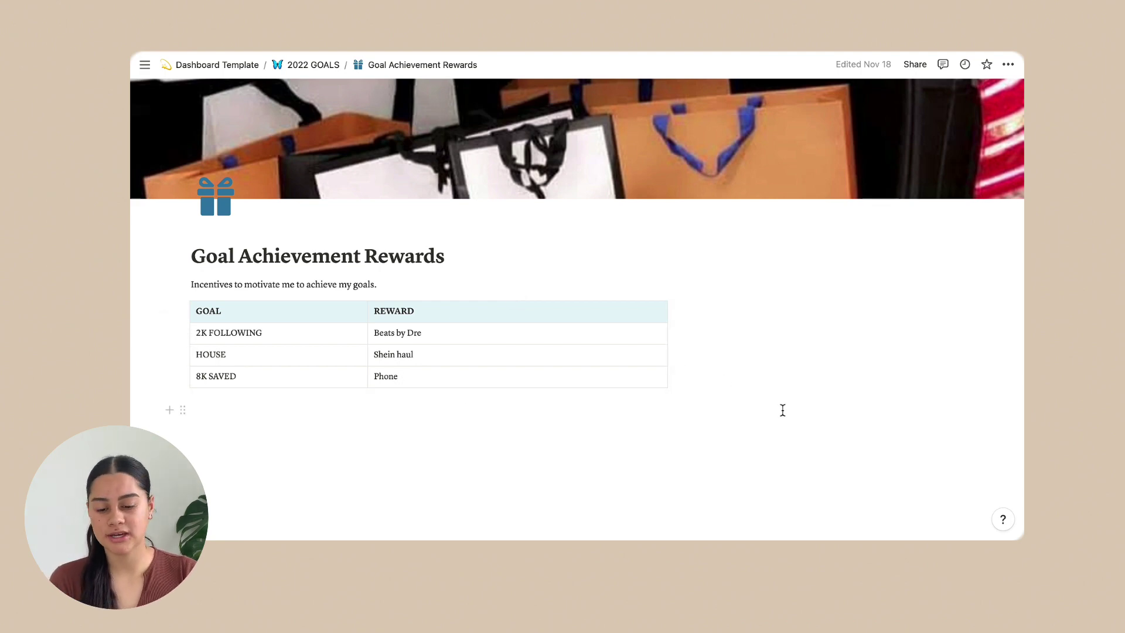
scroll(783, 410, "up", 1)
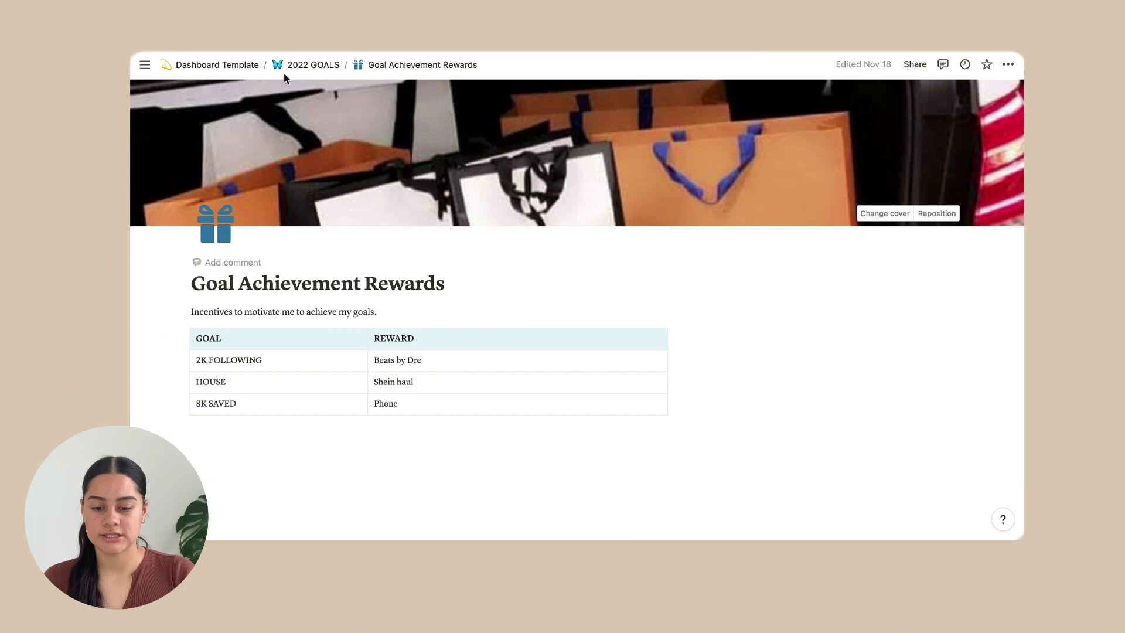
left_click(295, 72)
scroll(545, 252, "down", 9)
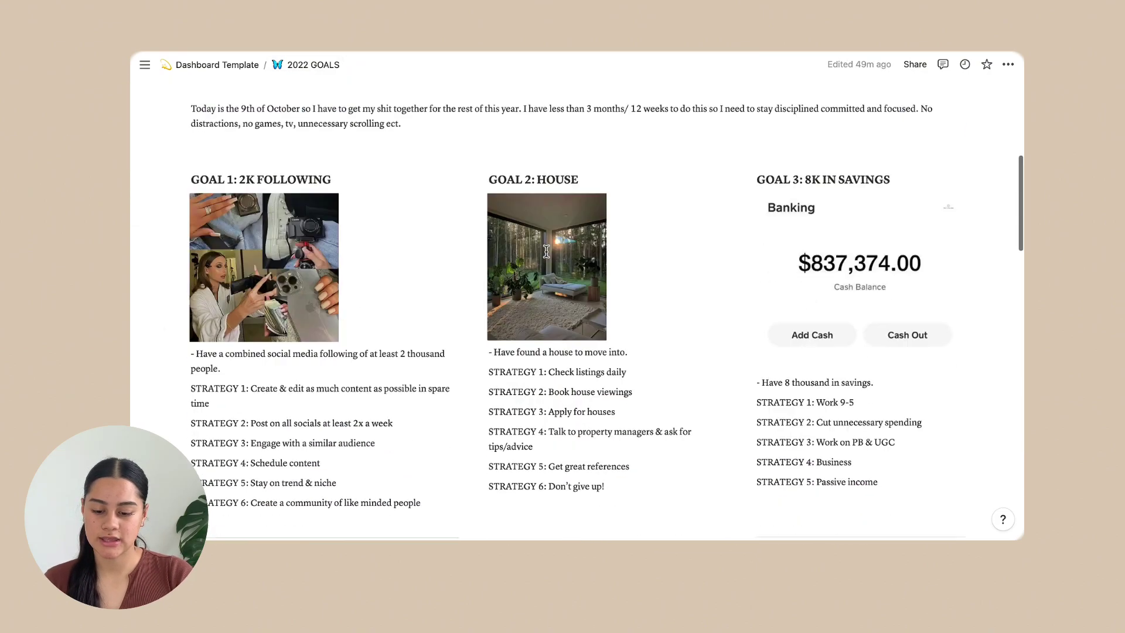
scroll(545, 256, "down", 6)
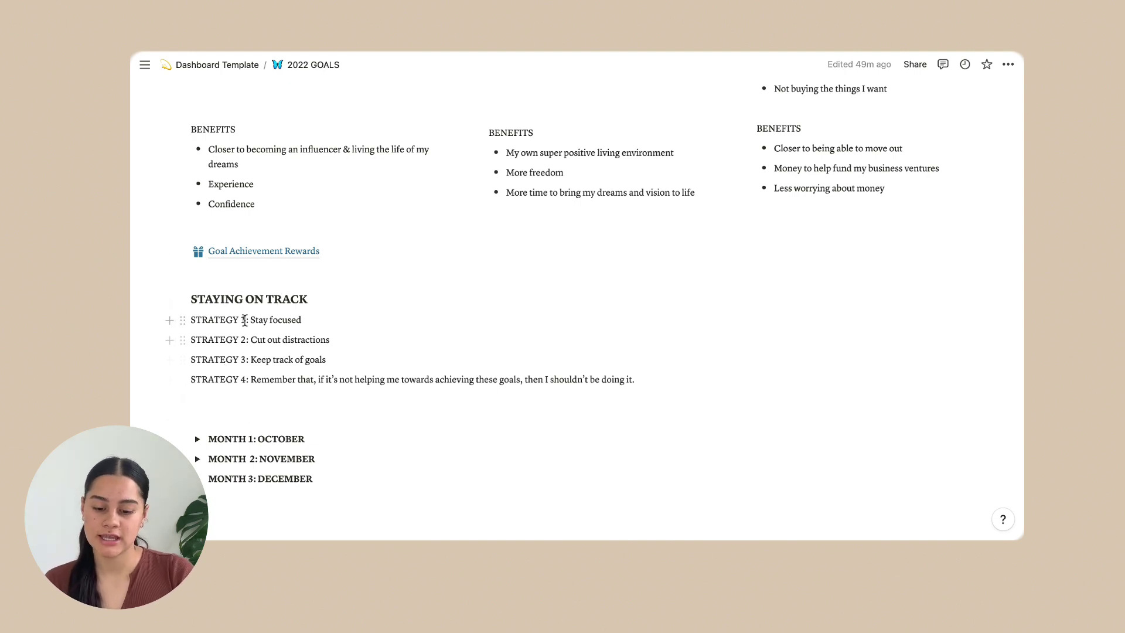
scroll(244, 320, "down", 3)
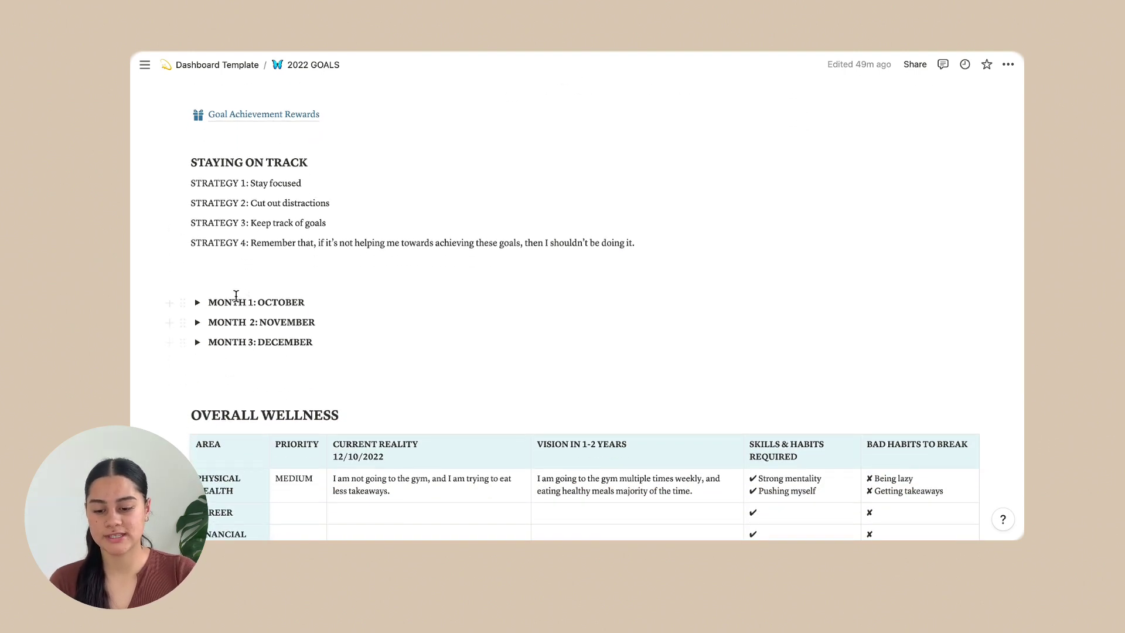
left_click(199, 303)
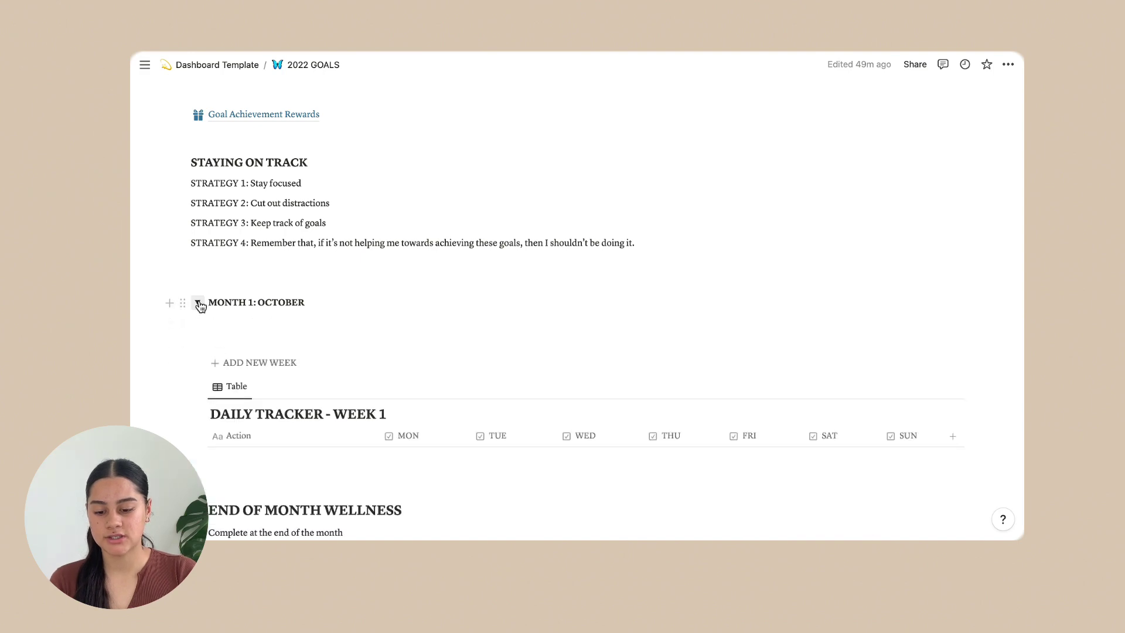
scroll(199, 329, "down", 6)
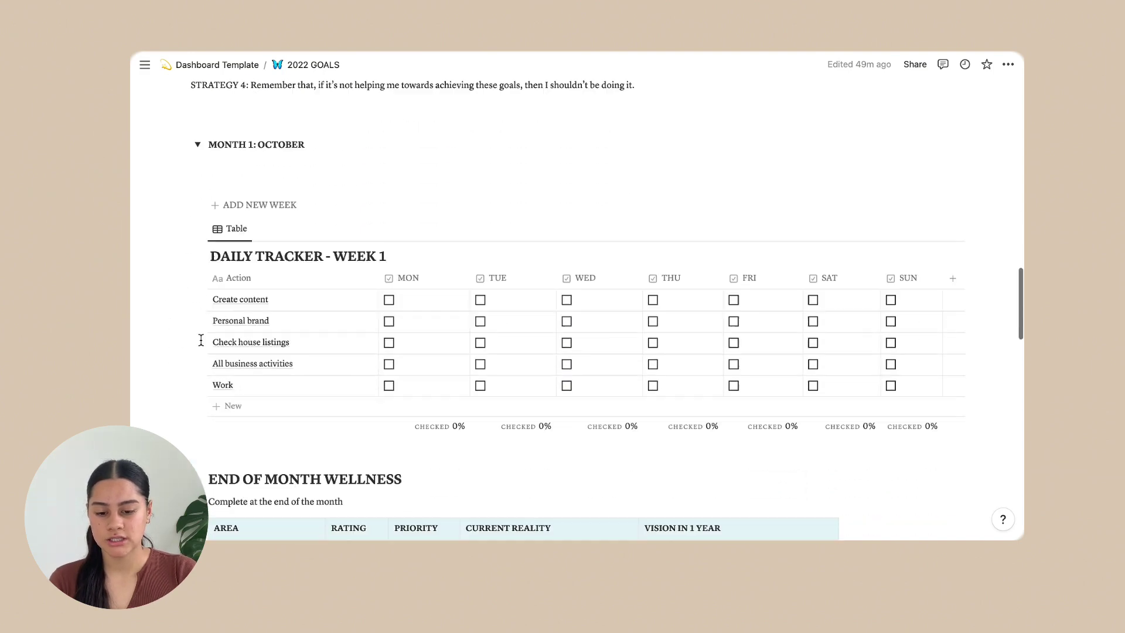
scroll(200, 340, "up", 3)
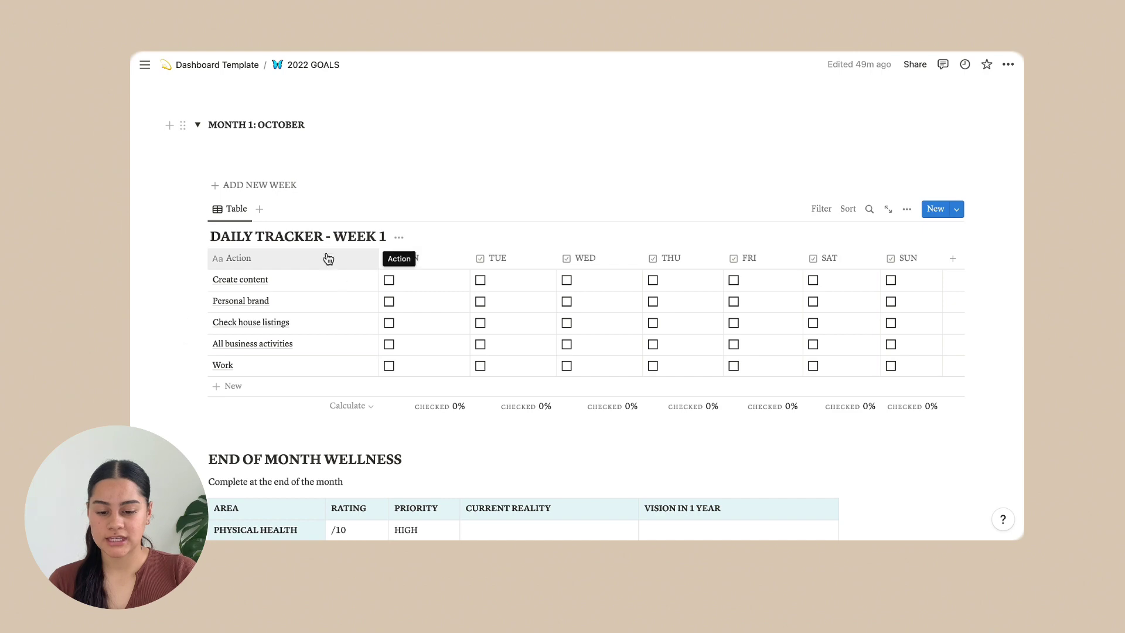
scroll(246, 234, "down", 5)
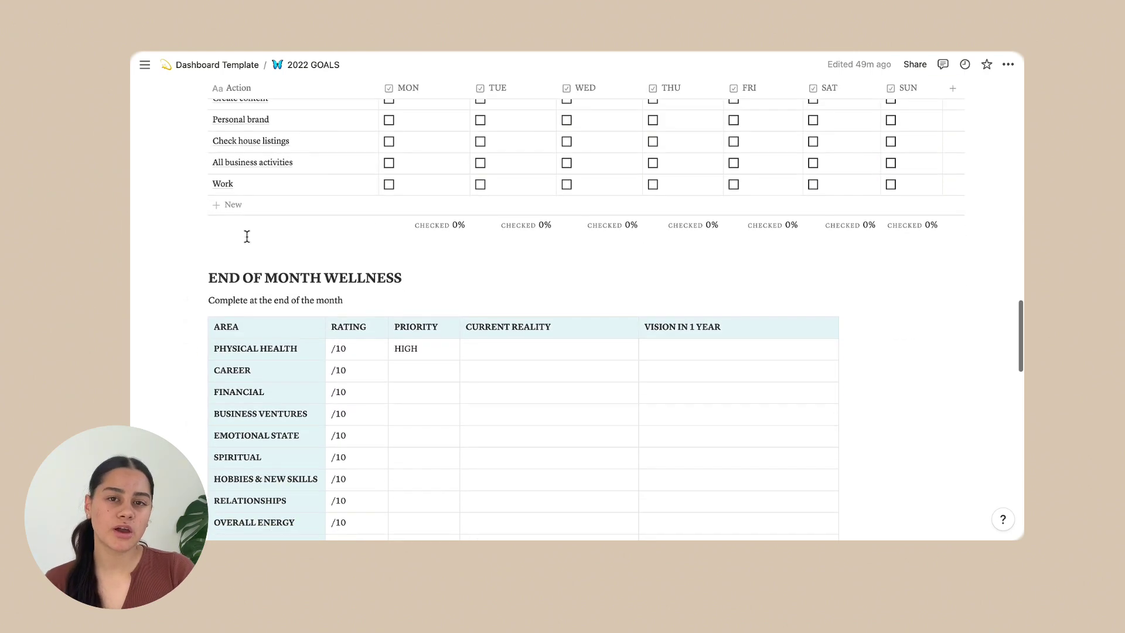
scroll(246, 236, "down", 2)
scroll(239, 244, "up", 8)
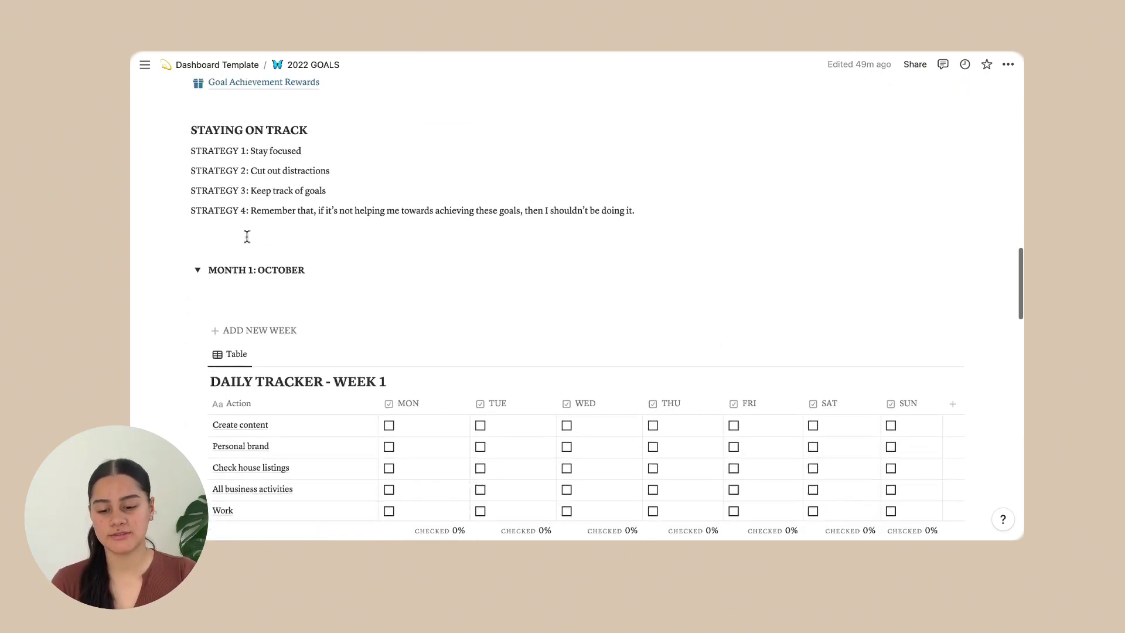
left_click(198, 274)
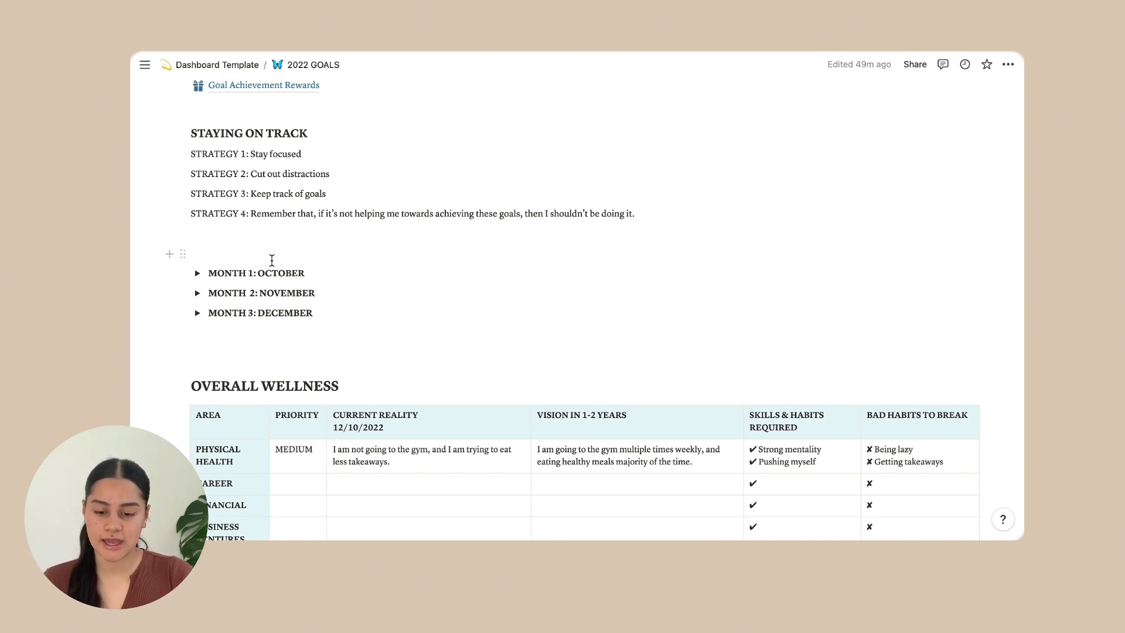
scroll(272, 260, "down", 5)
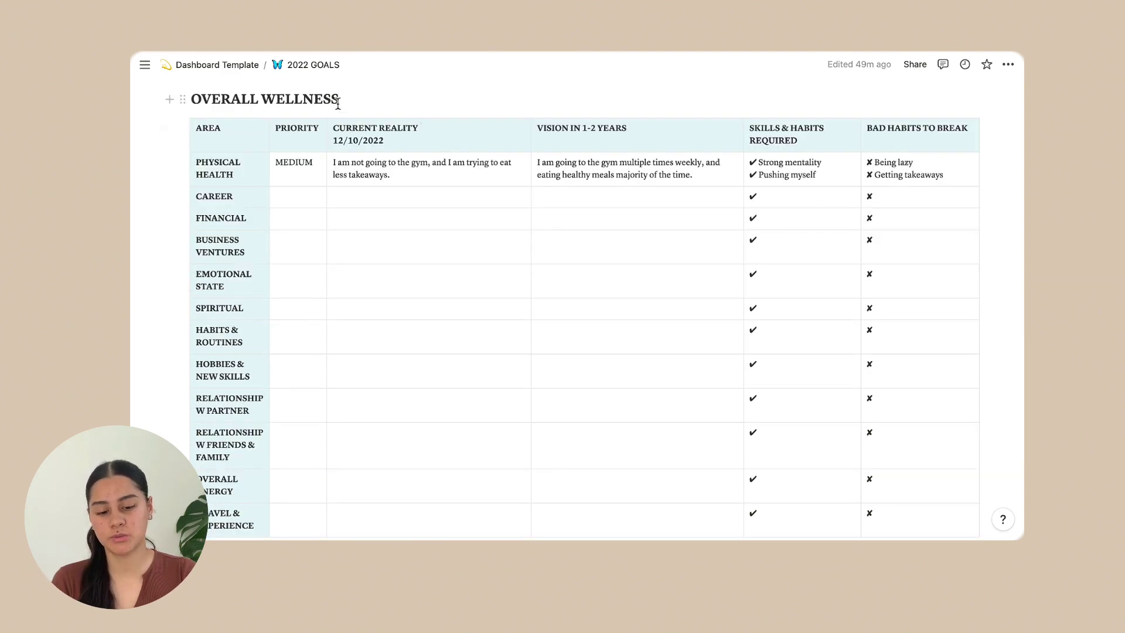
scroll(428, 369, "down", 1)
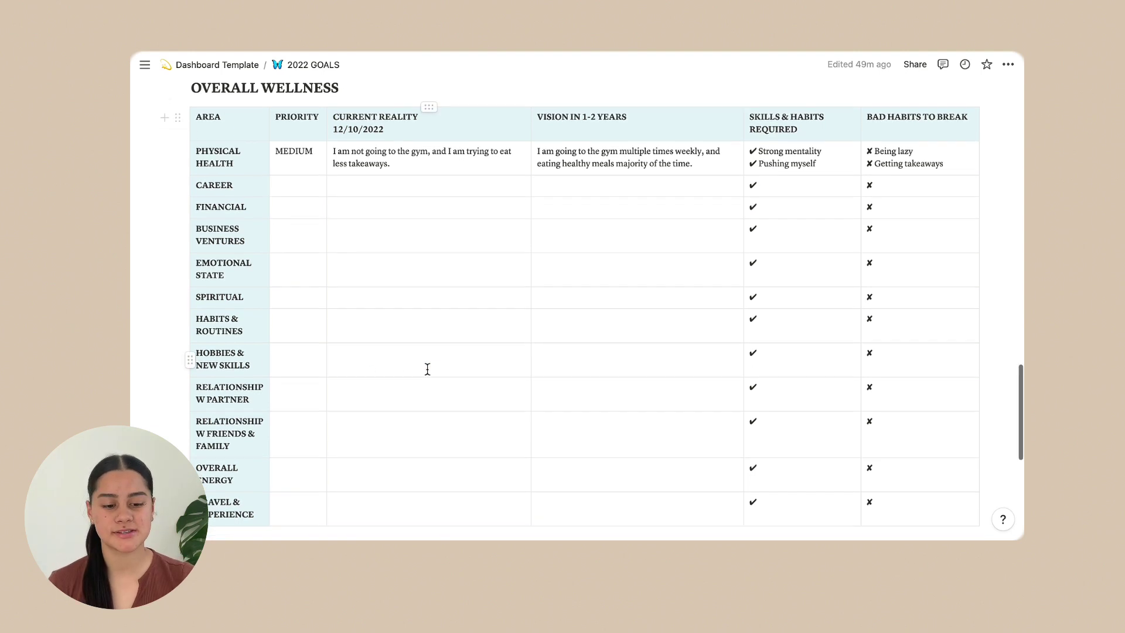
scroll(427, 369, "up", 1)
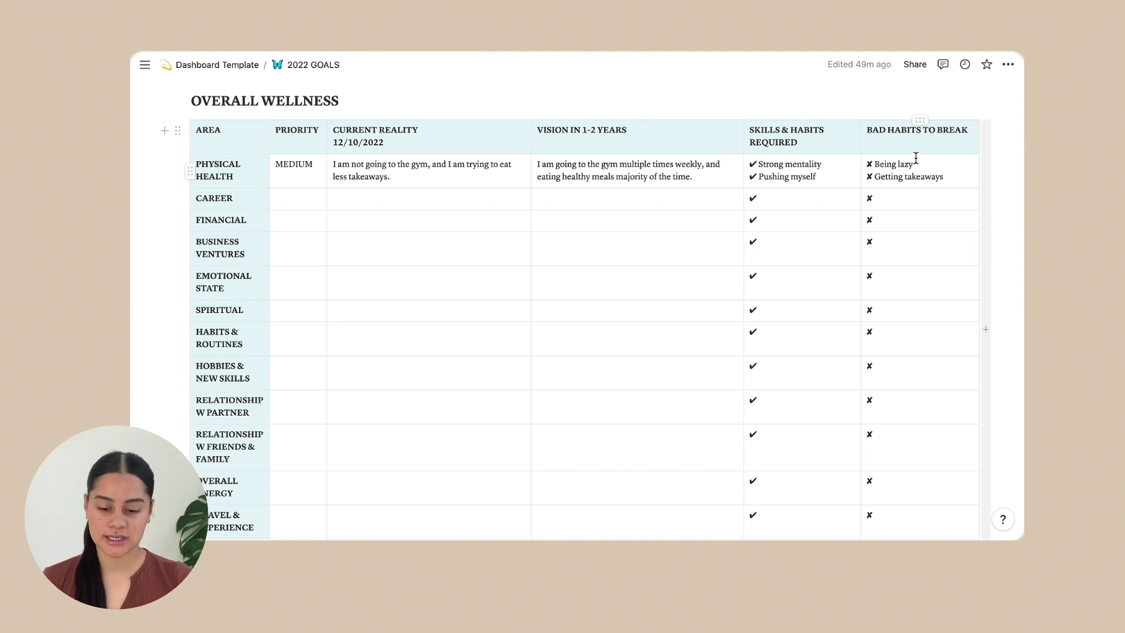
scroll(916, 158, "down", 10)
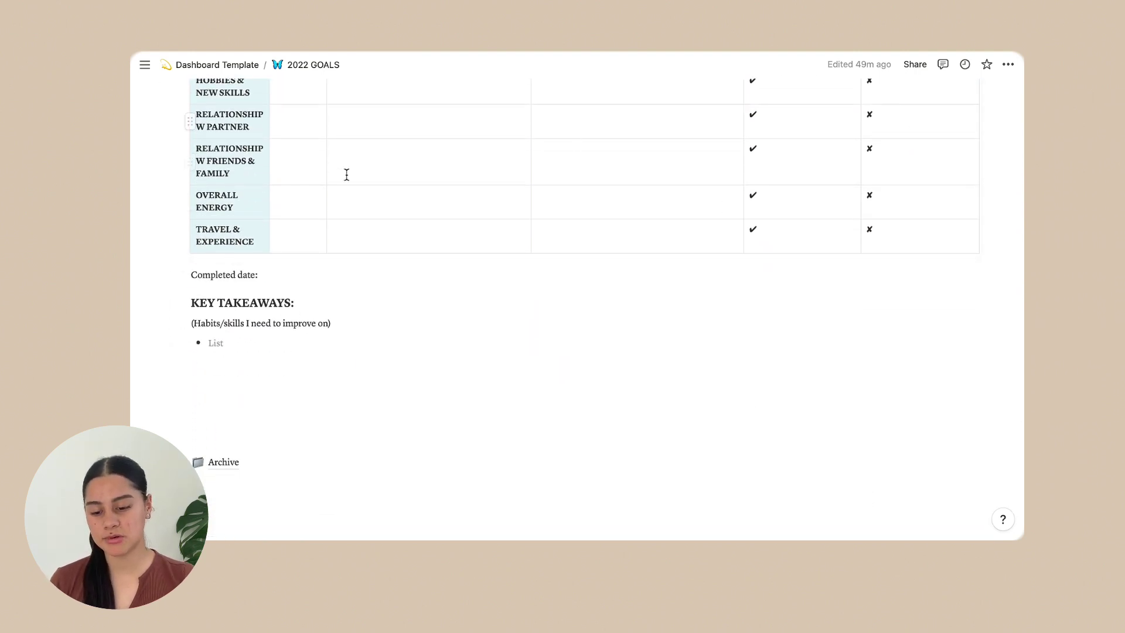
scroll(346, 384, "down", 2)
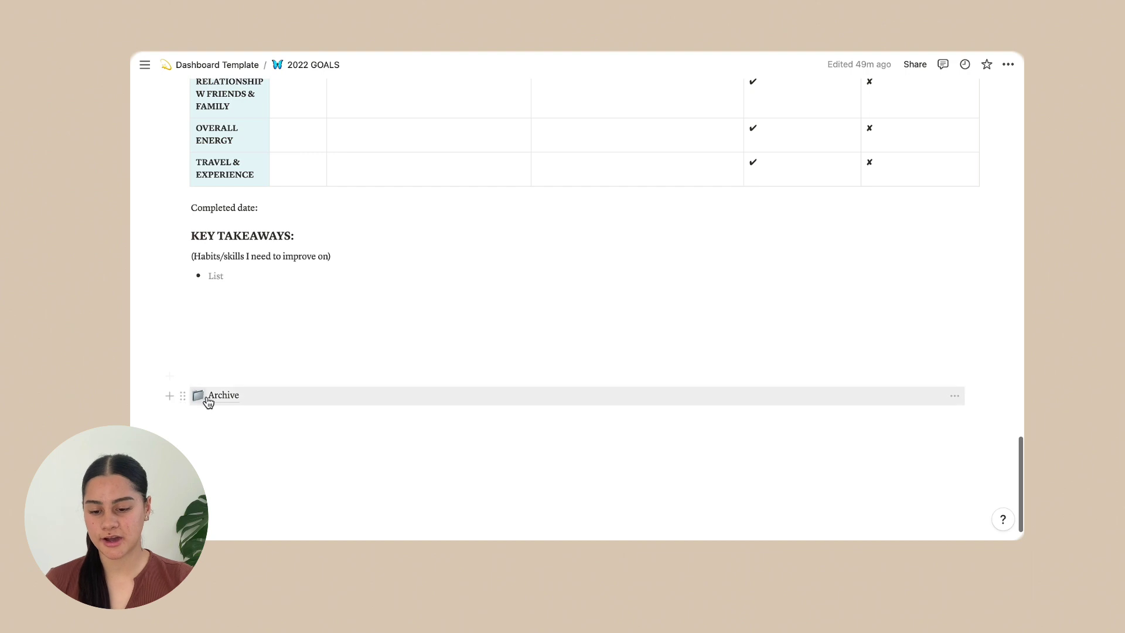
scroll(382, 263, "up", 20)
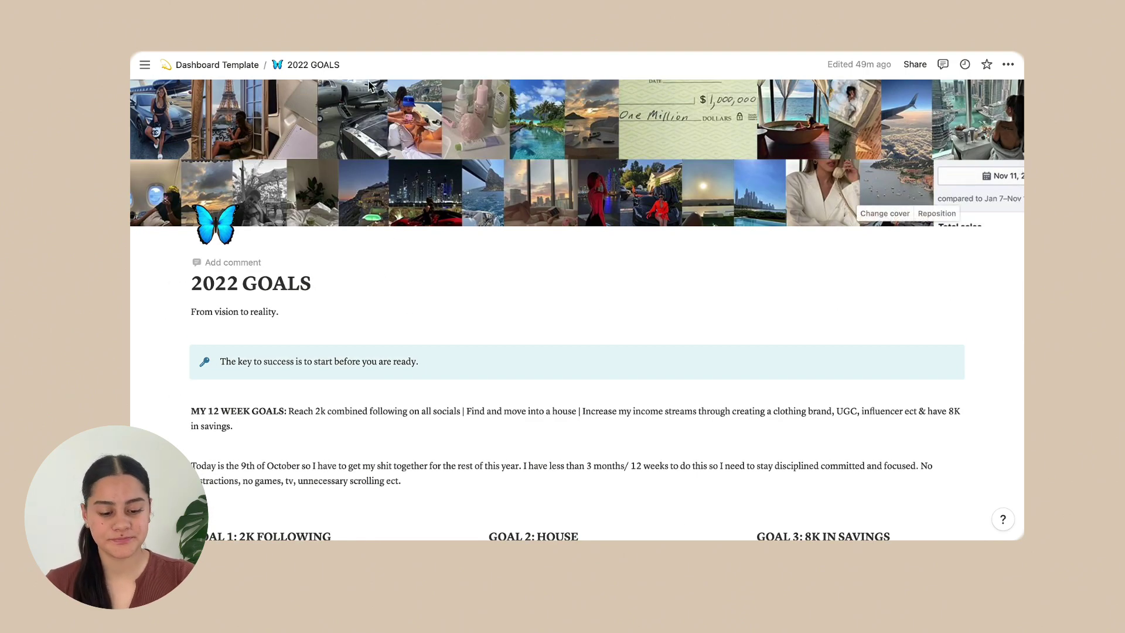
key("super+bracketleft")
Step: View the Income Streams page, then move on to the Manifestation page
left_click(758, 277)
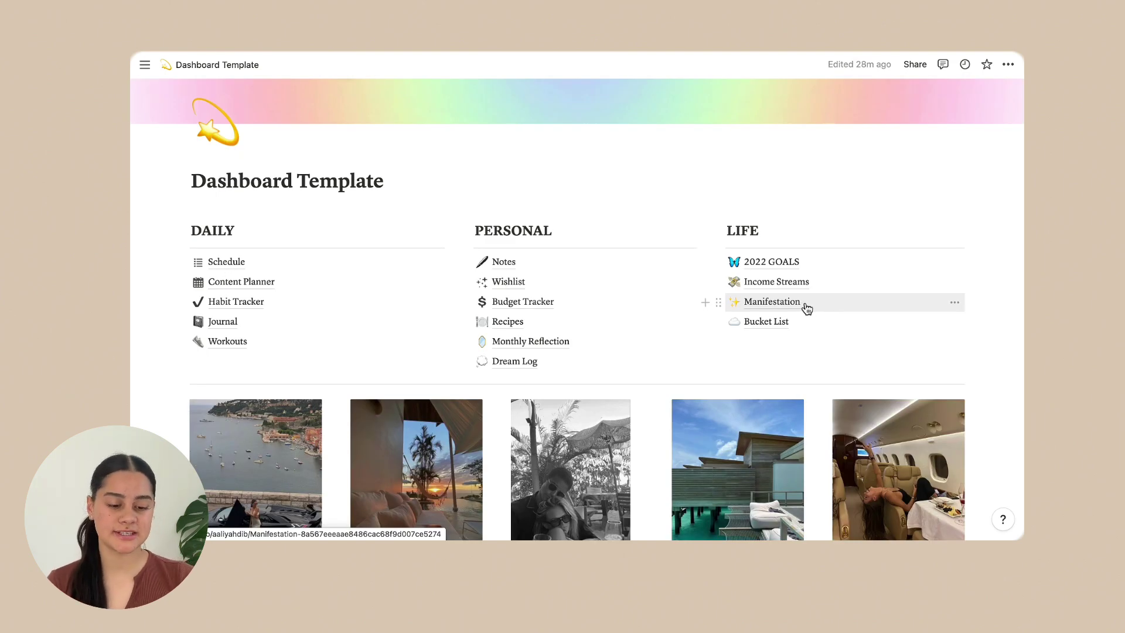
left_click(805, 306)
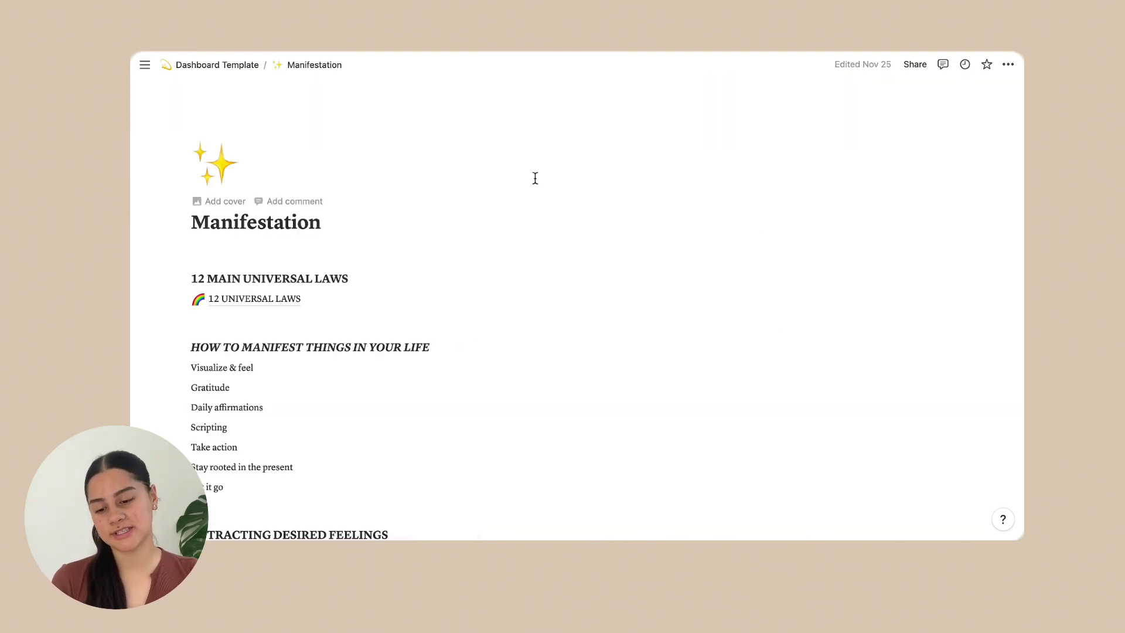
Step: Review the Manifestation page's Attracting Desired Feelings table, then return to Dashboard Template
scroll(535, 176, "down", 3)
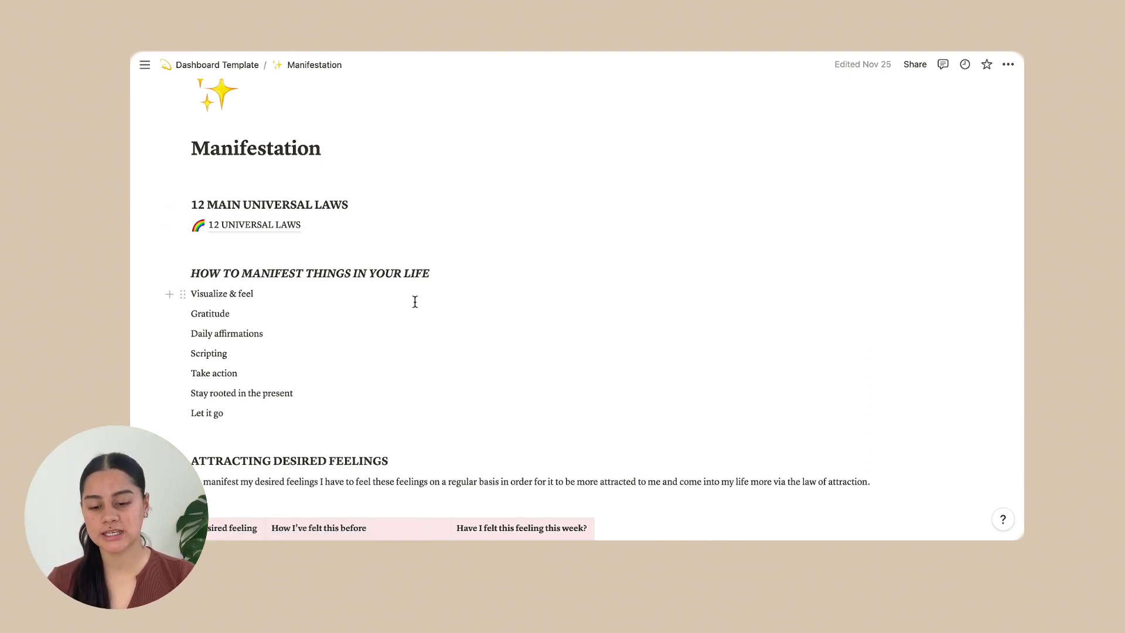
scroll(415, 302, "down", 5)
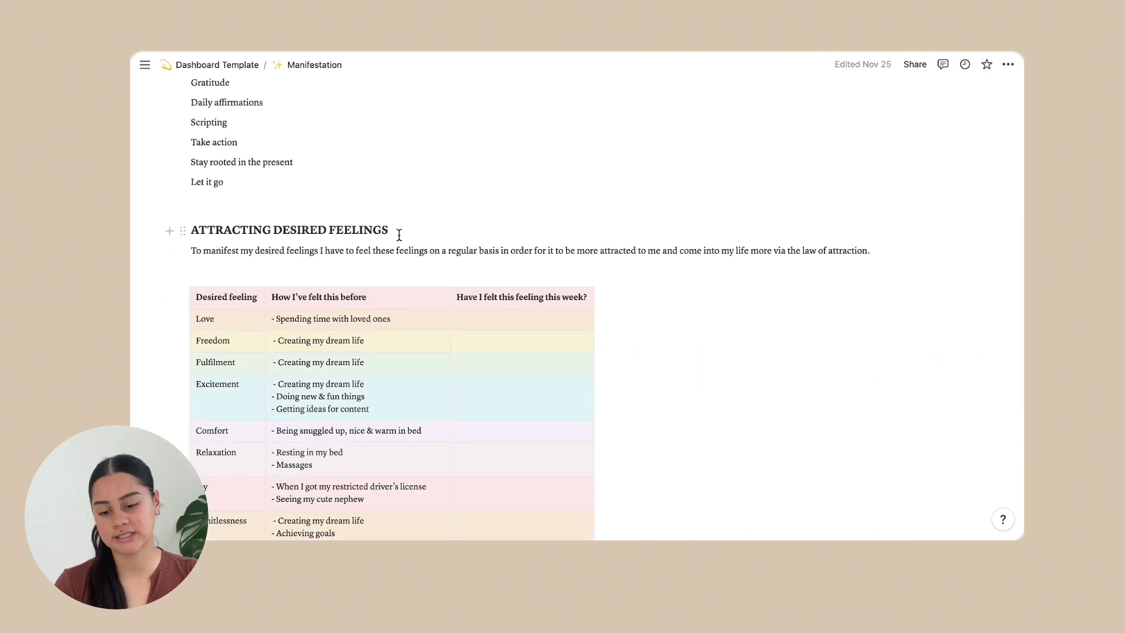
scroll(389, 303, "down", 8)
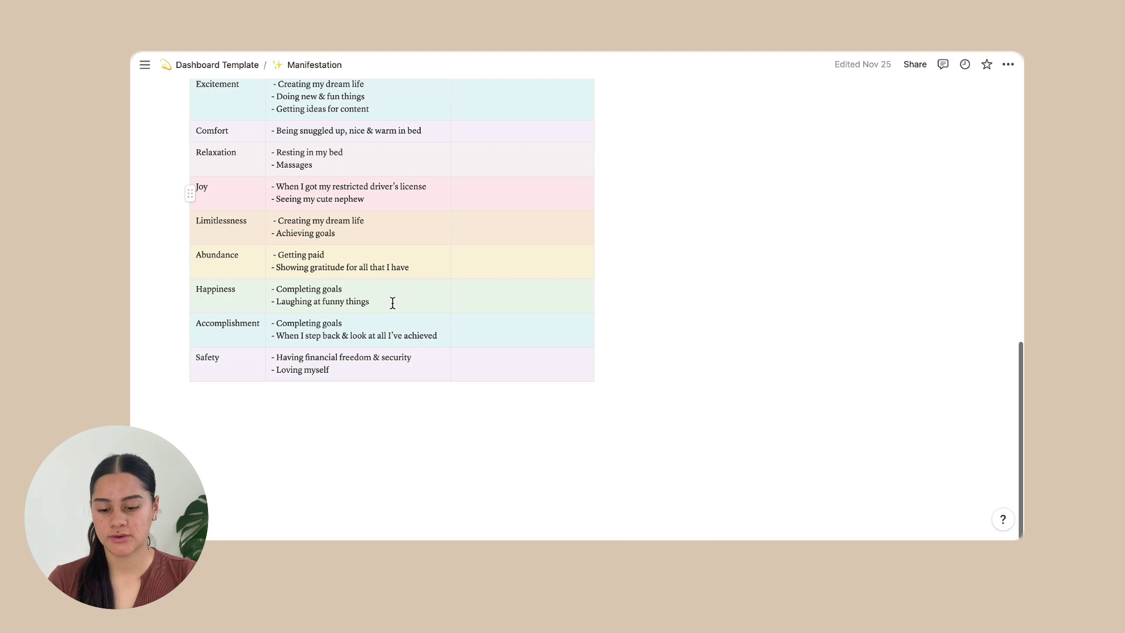
scroll(392, 303, "up", 15)
scroll(393, 303, "up", 1)
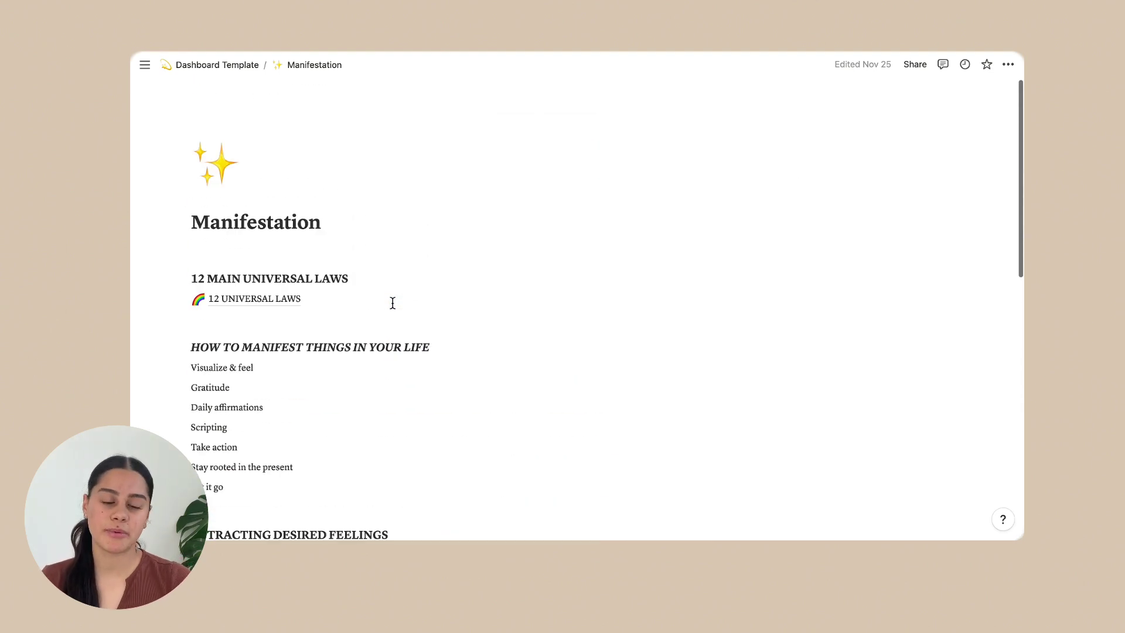
left_click(246, 69)
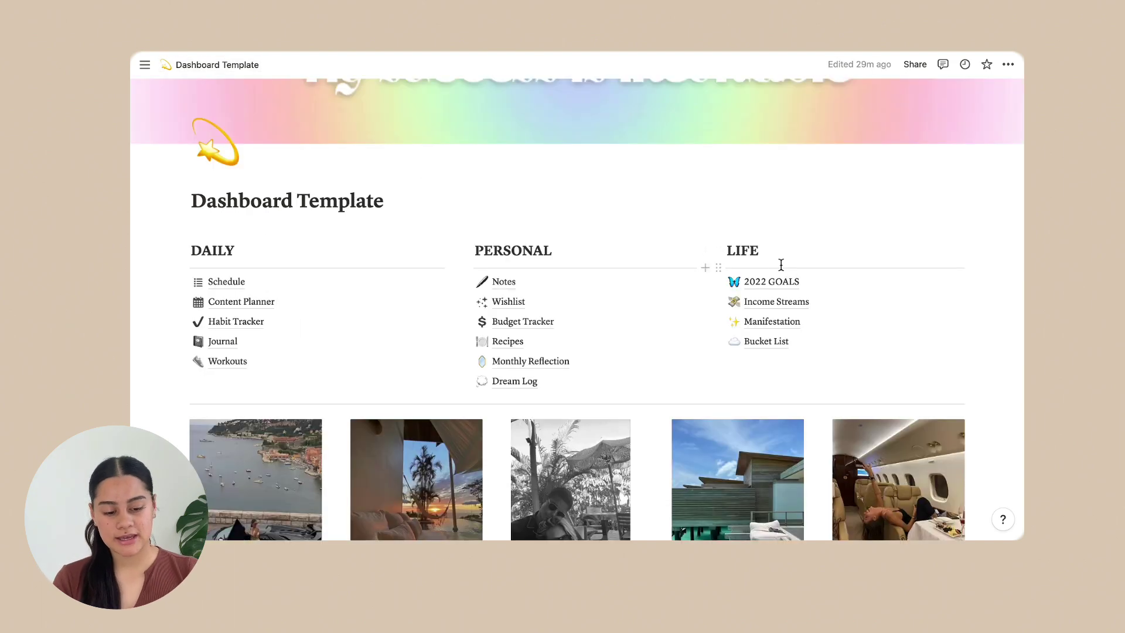
Step: Tick Travel to Greece on the Bucket List, then undo it so it stays unticked
left_click(765, 346)
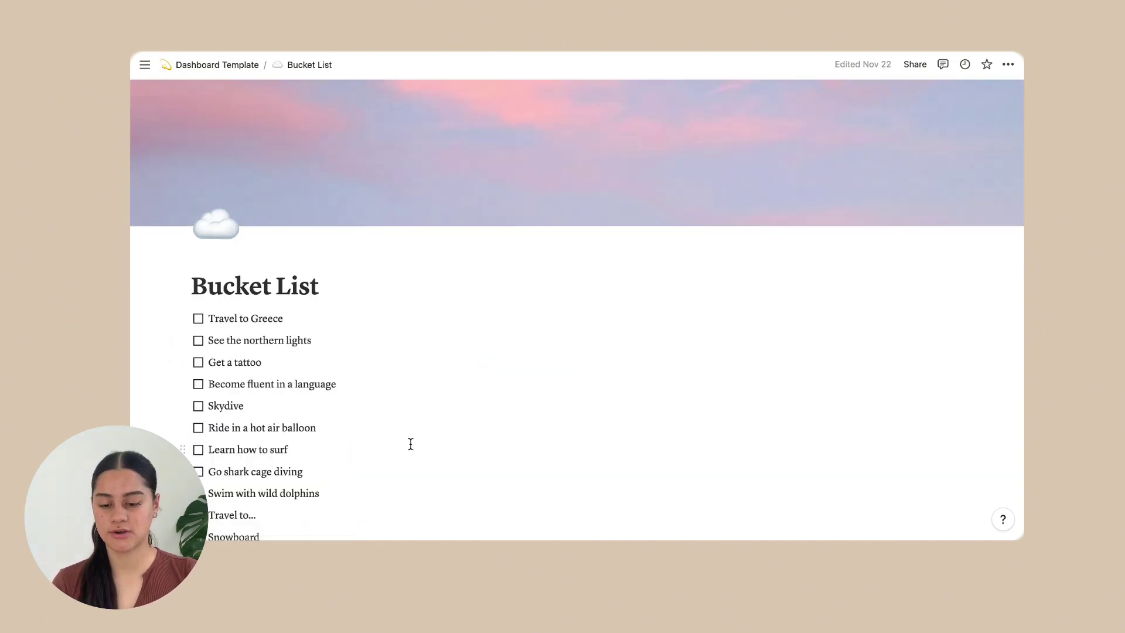
scroll(410, 381, "down", 4)
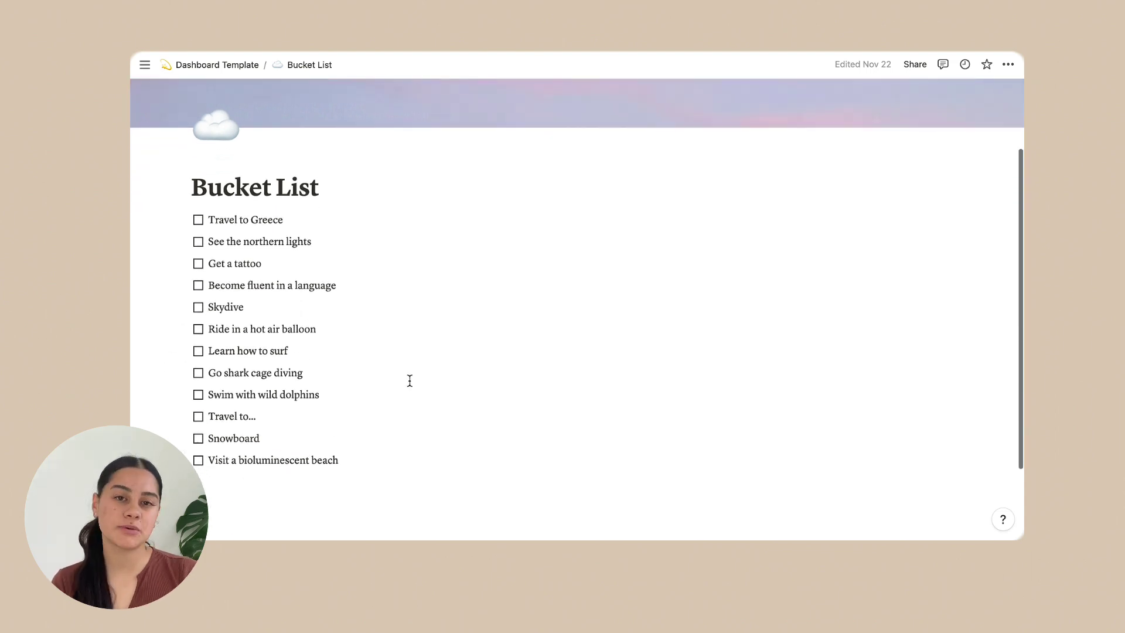
scroll(410, 381, "down", 2)
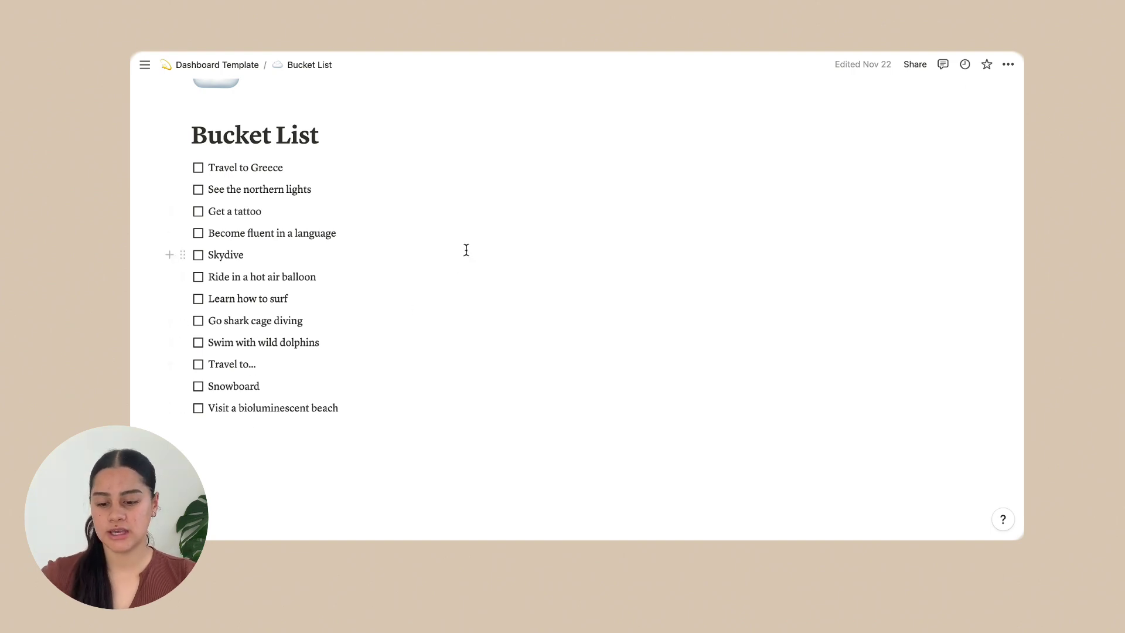
left_click(199, 167)
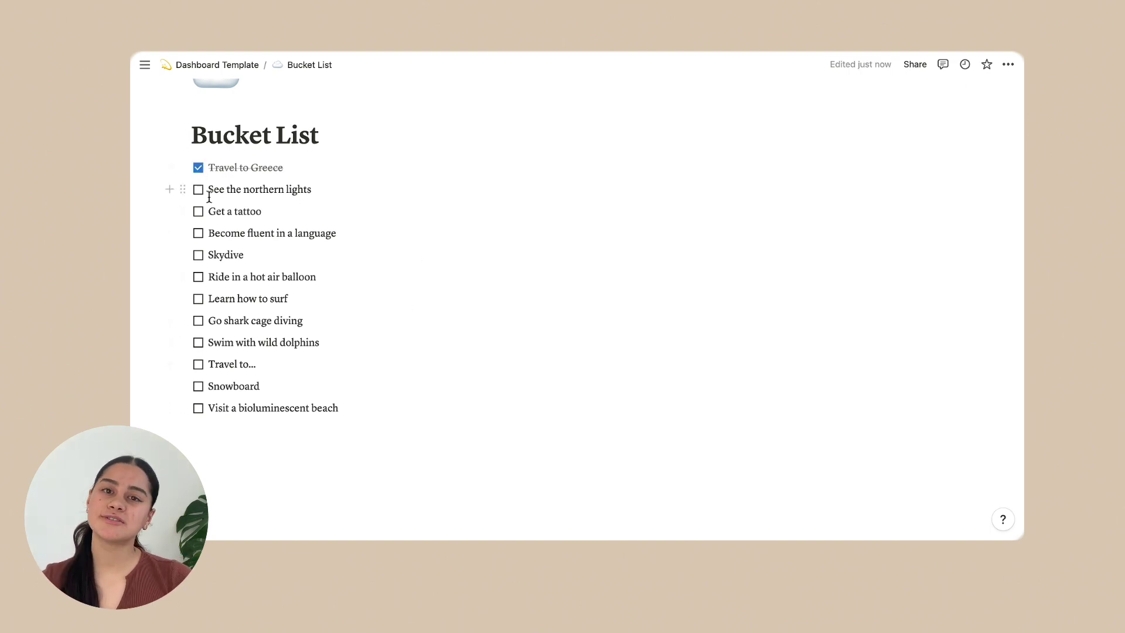
key("super+z")
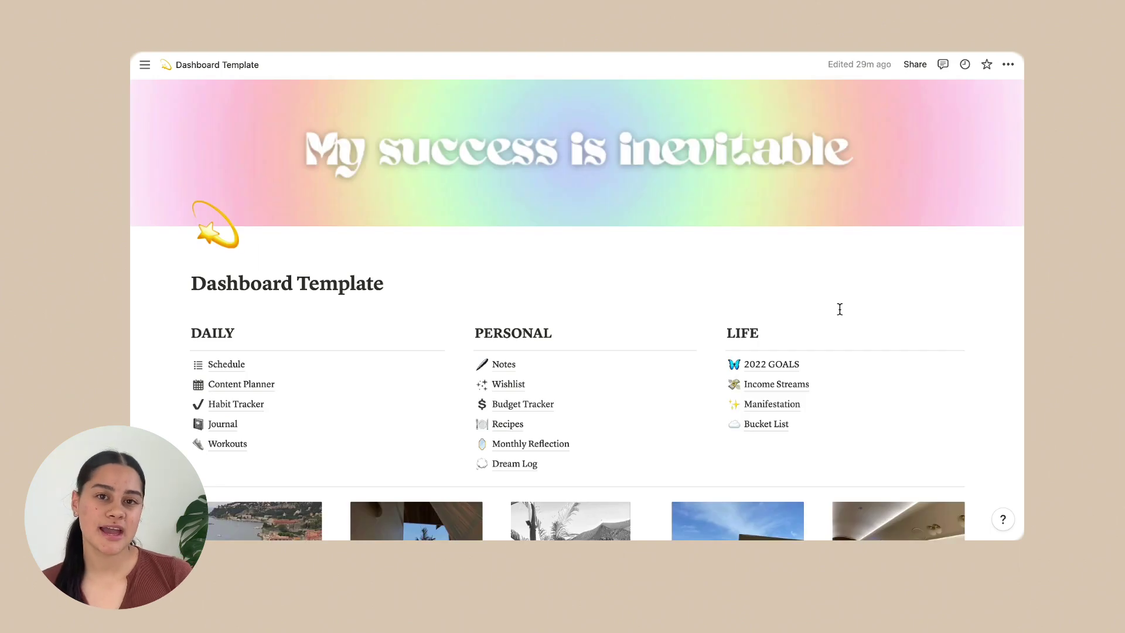